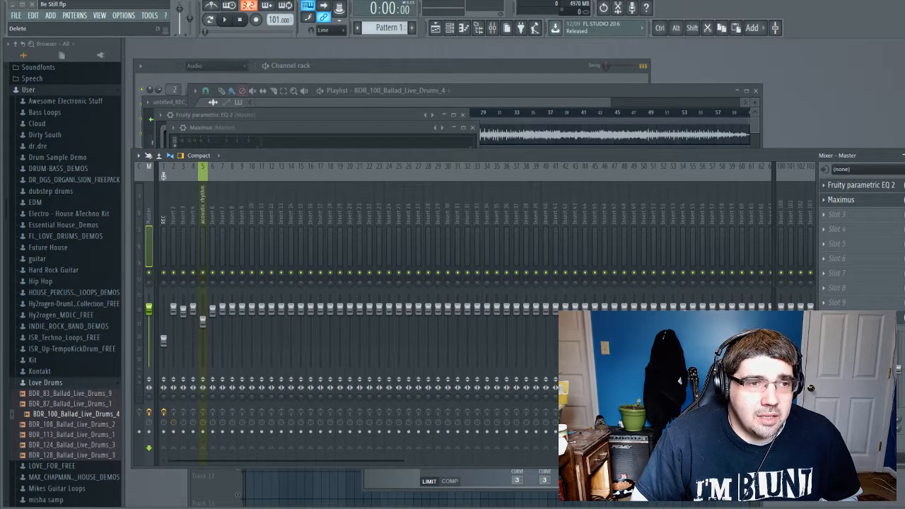
Review the playlist and the Master track's Fruity parametric EQ 2, Maximus and Fruity Limiter effects.
key("F5")
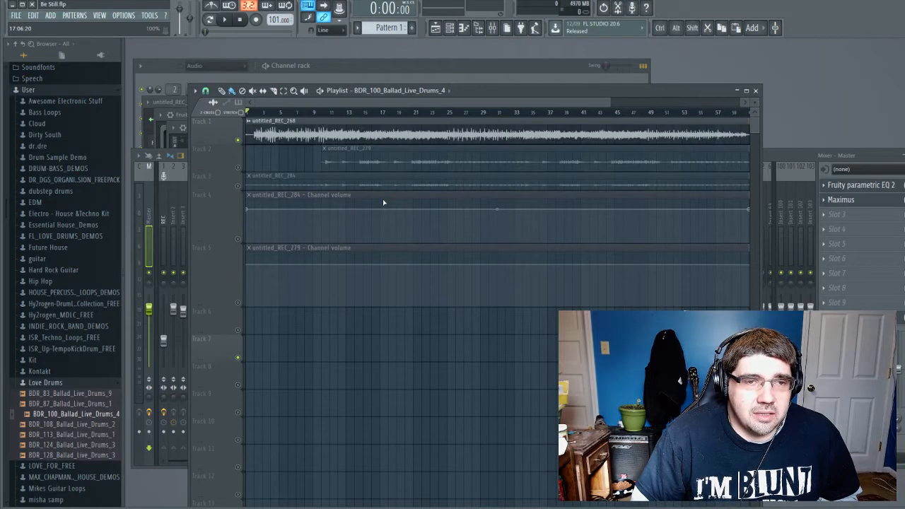
left_click(804, 155)
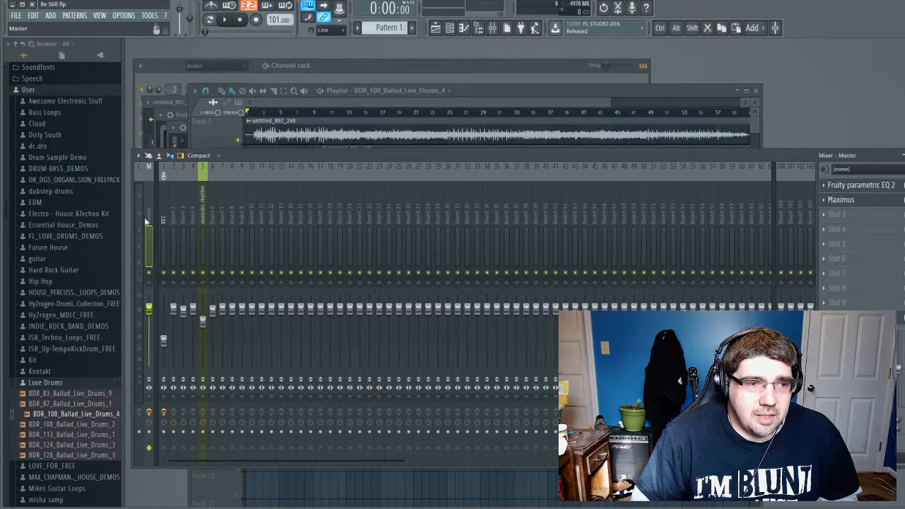
left_click(859, 185)
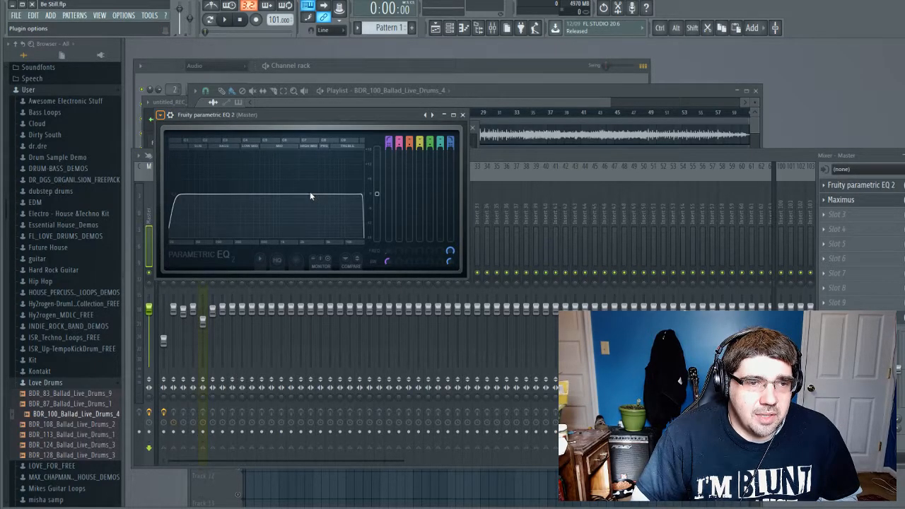
left_click(863, 204)
left_click(864, 204)
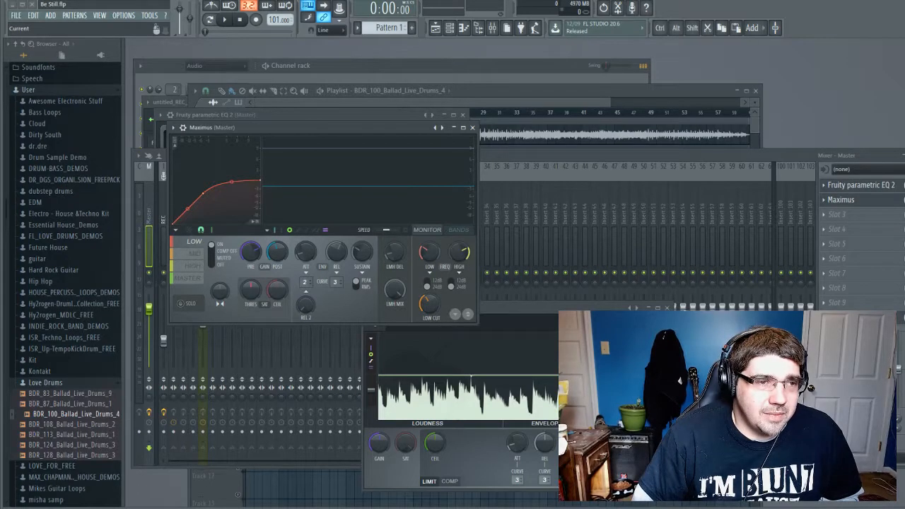
left_click(148, 179)
left_click(841, 318)
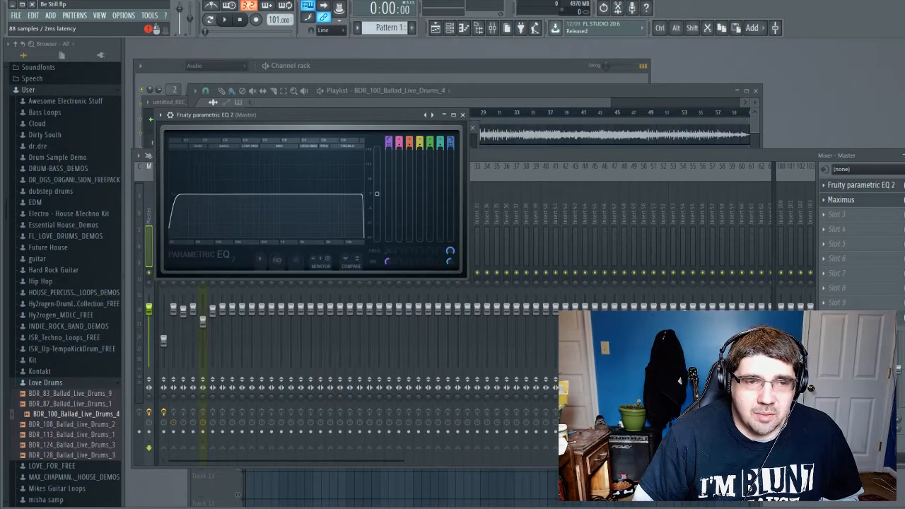
left_click(841, 318)
left_click_drag(524, 308, 420, 164)
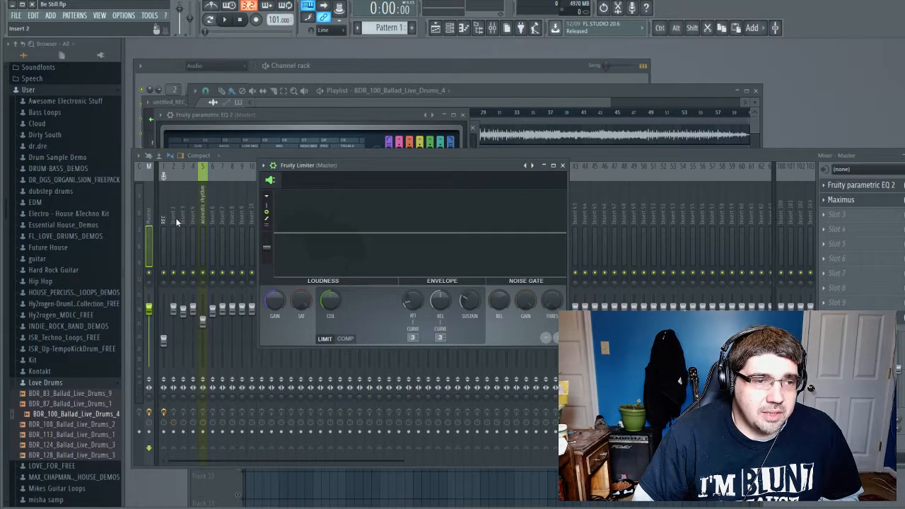
Play the song, unmute playlist Track 3 (untitled_REC_284) and check the levels of the mixer inserts.
left_click(200, 216)
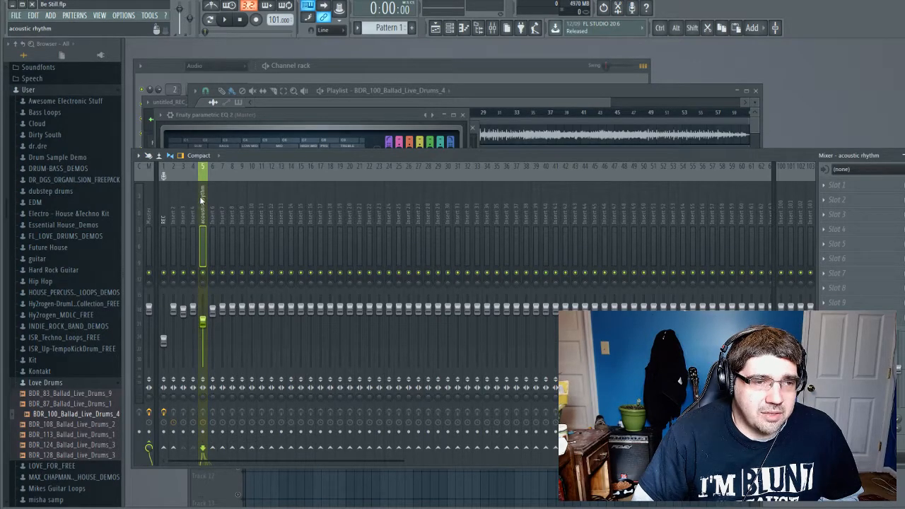
left_click(234, 491)
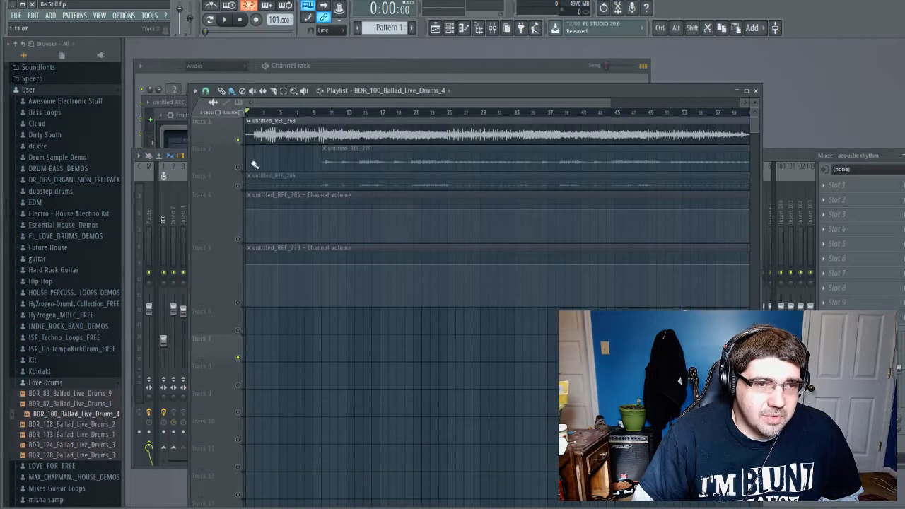
key("space")
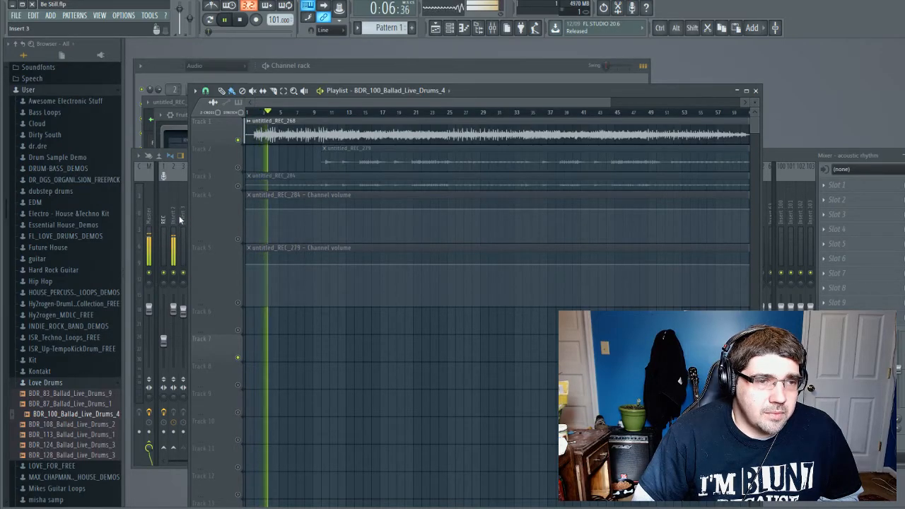
left_click(238, 185)
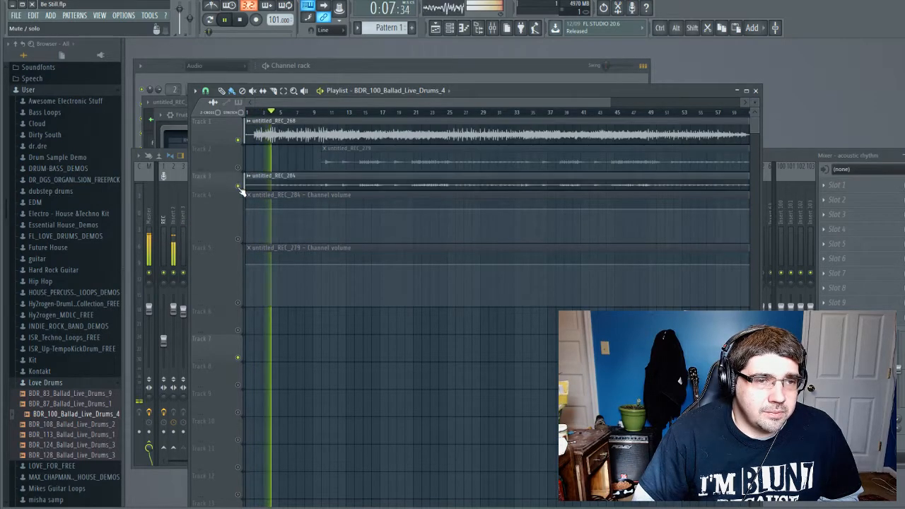
left_click(174, 178)
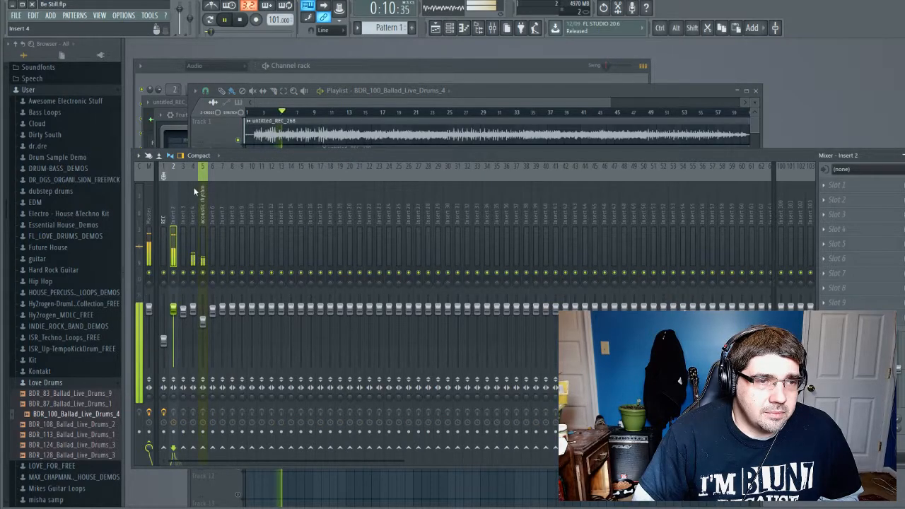
Unmute playlist Track 2 (untitled_REC_279), check Insert 3 in the mixer and stop playback.
left_click(221, 127)
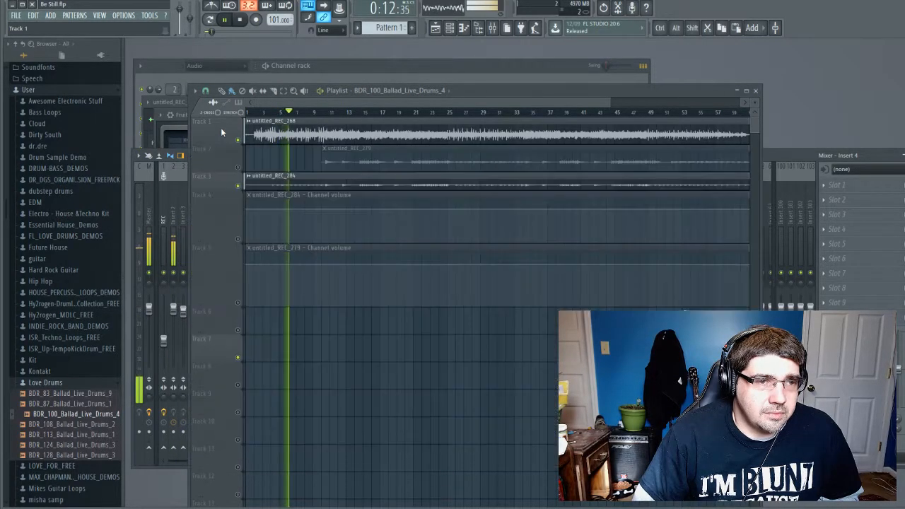
left_click(238, 170)
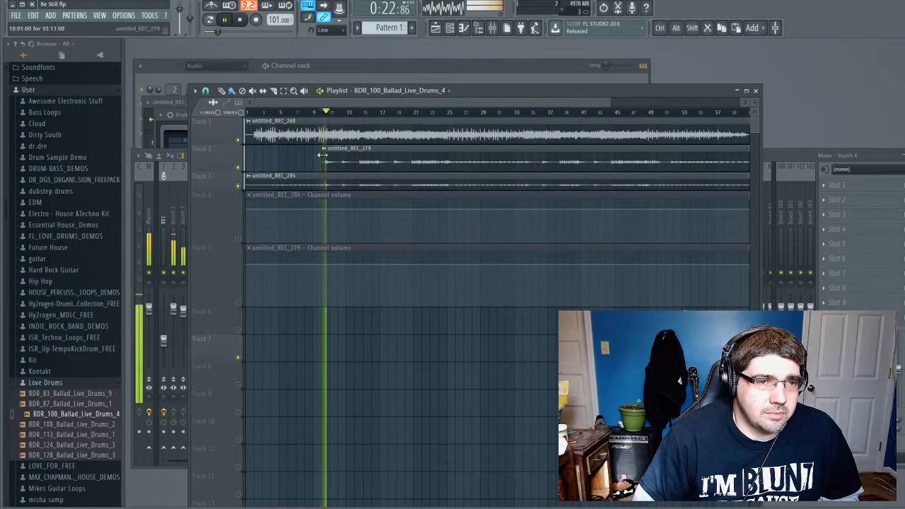
left_click(179, 196)
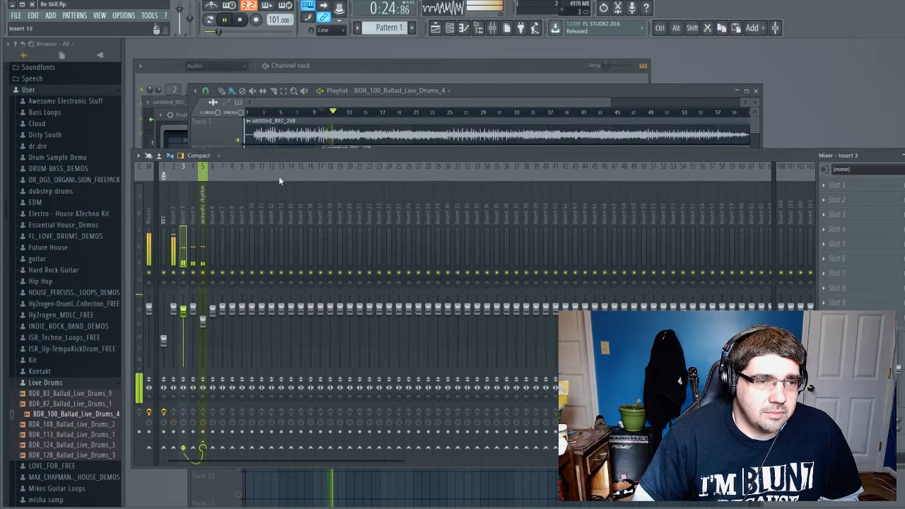
left_click(224, 20)
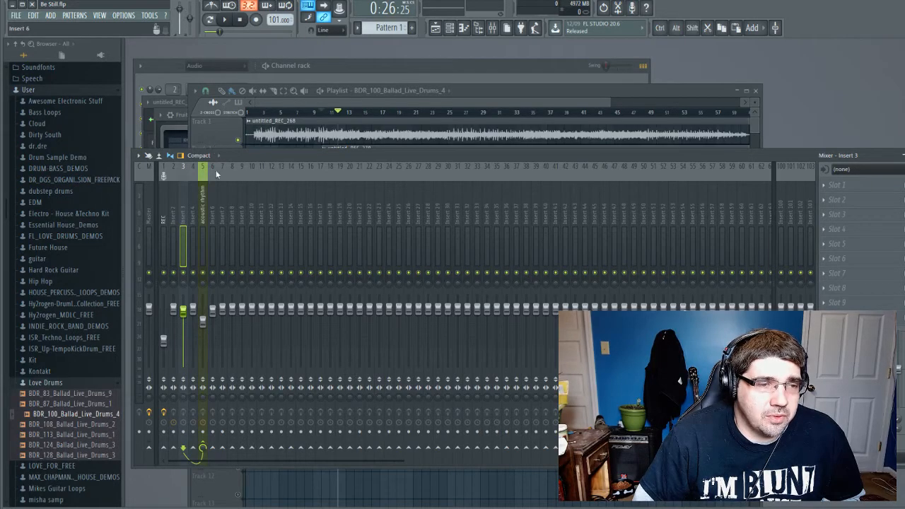
Examine how Insert 3 is routed to the acoustic rhythm track, comparing it with the routing of Insert 7.
left_click(214, 133)
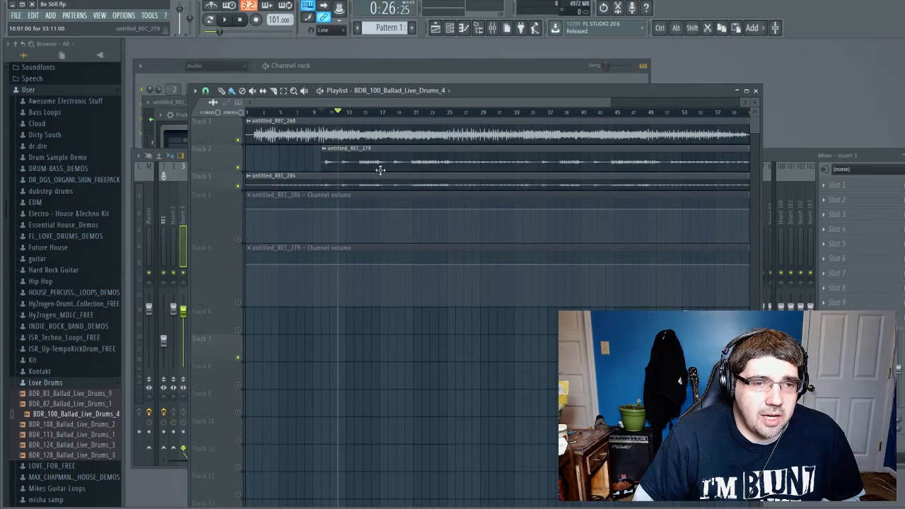
left_click(184, 212)
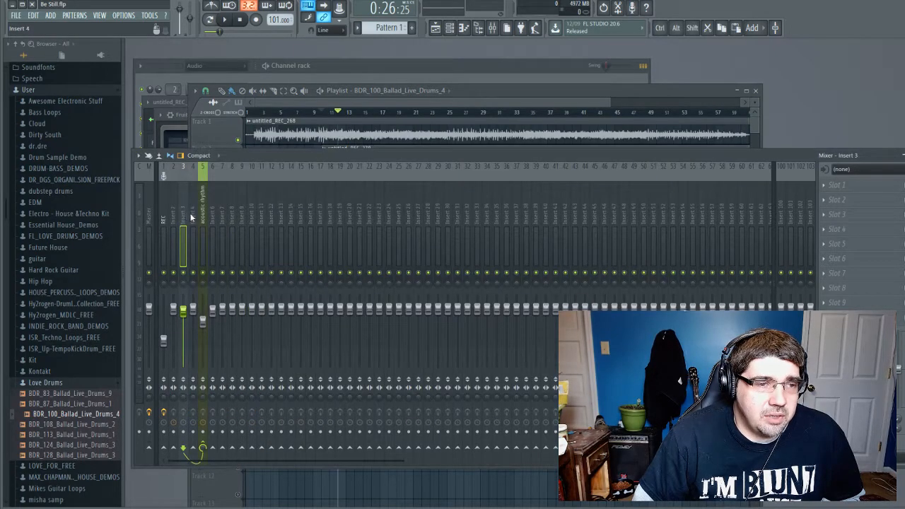
left_click(191, 218)
left_click(184, 217)
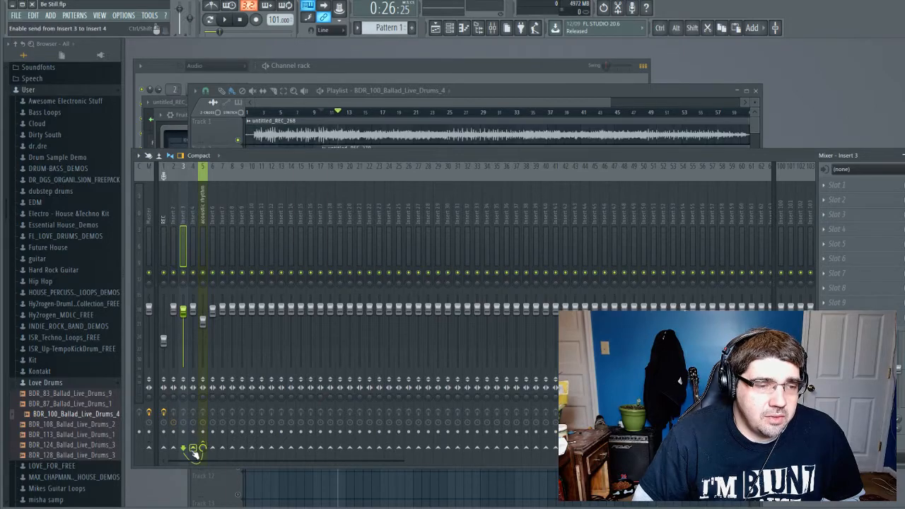
left_click(222, 216)
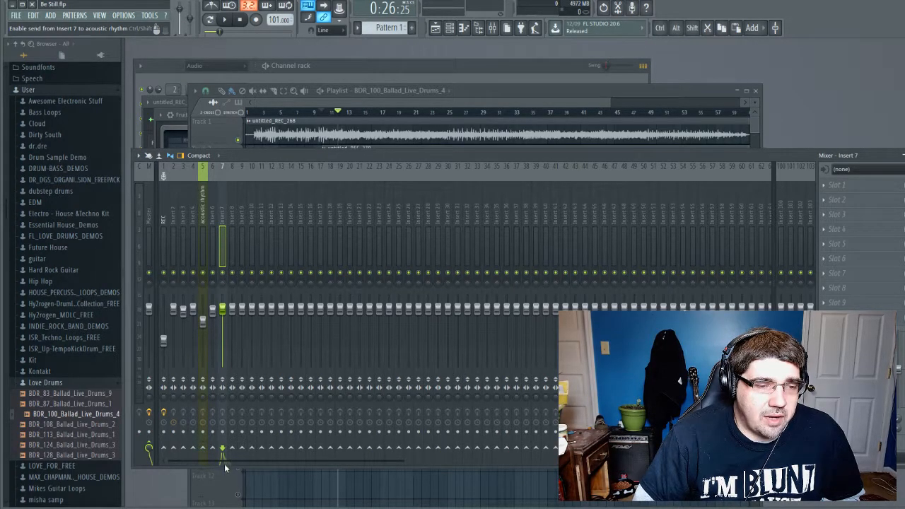
left_click(200, 219)
left_click(182, 207)
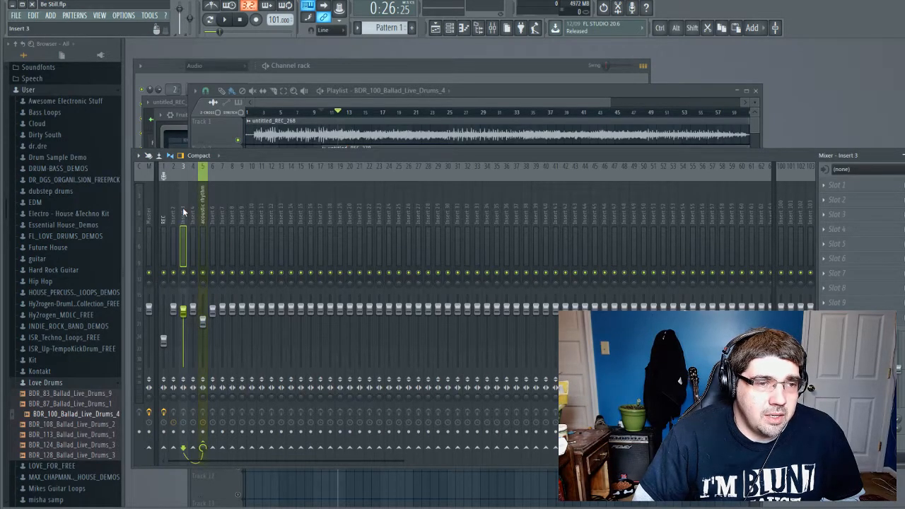
Mute playlist Track 1 and resume playback to monitor the acoustic guitar inserts in the mixer.
left_click(222, 145)
key("space")
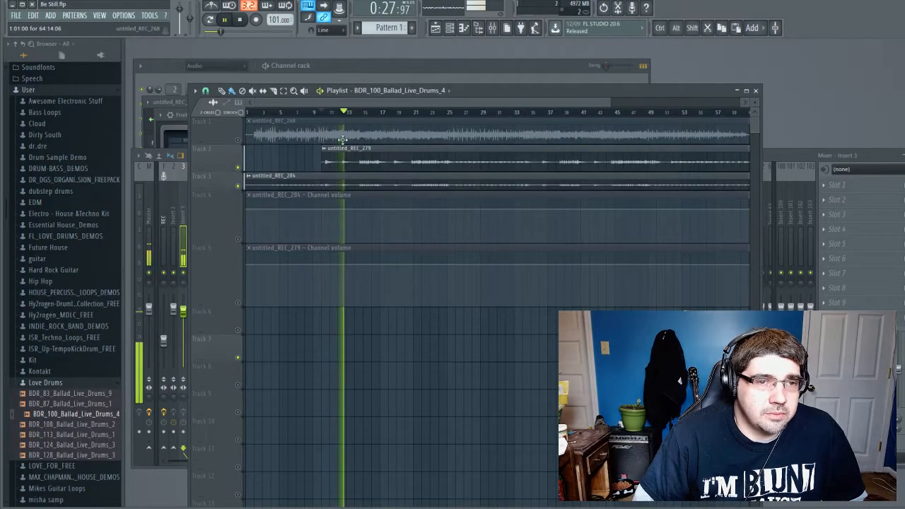
left_click(179, 208)
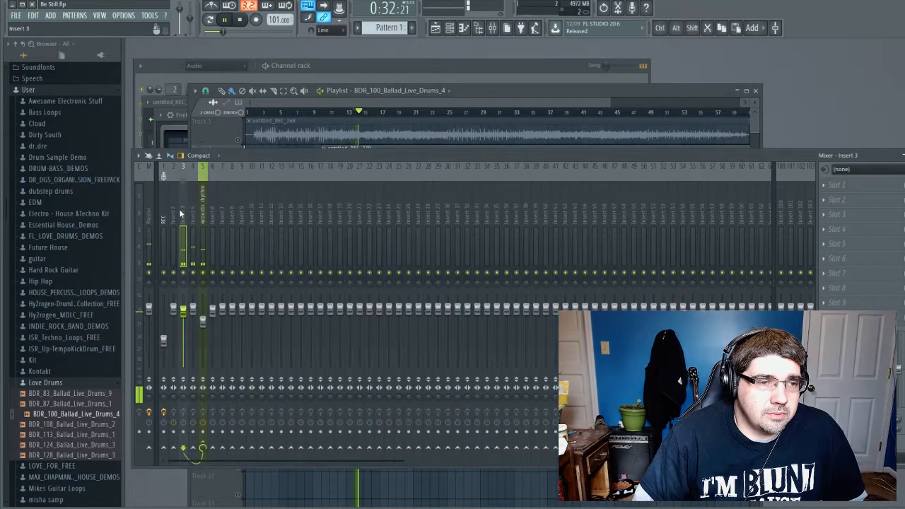
Lower the acoustic rhythm mixer track's fader slightly and mute that track, toggling it to compare the sound.
left_click(203, 272)
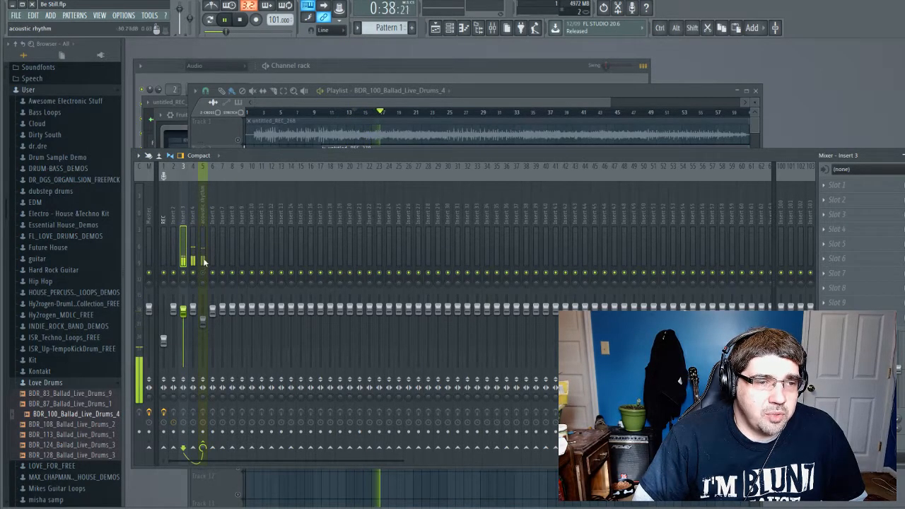
left_click(203, 273)
mouse_move(203, 317)
left_mouse_down()
mouse_move(203, 344)
mouse_move(203, 314)
mouse_move(203, 325)
left_mouse_up()
left_click(203, 273)
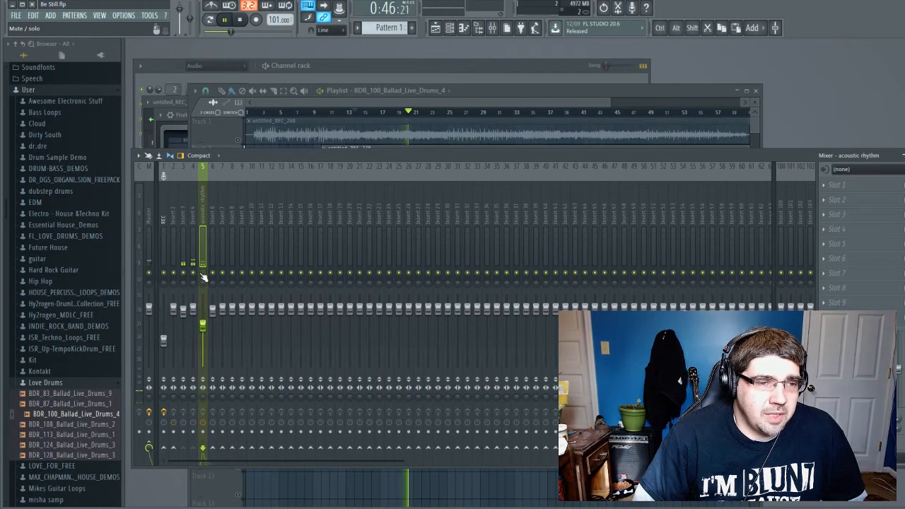
Check Insert 3 in the mixer, unmute playlist Track 1 and select Insert 2 for effects.
left_click(230, 140)
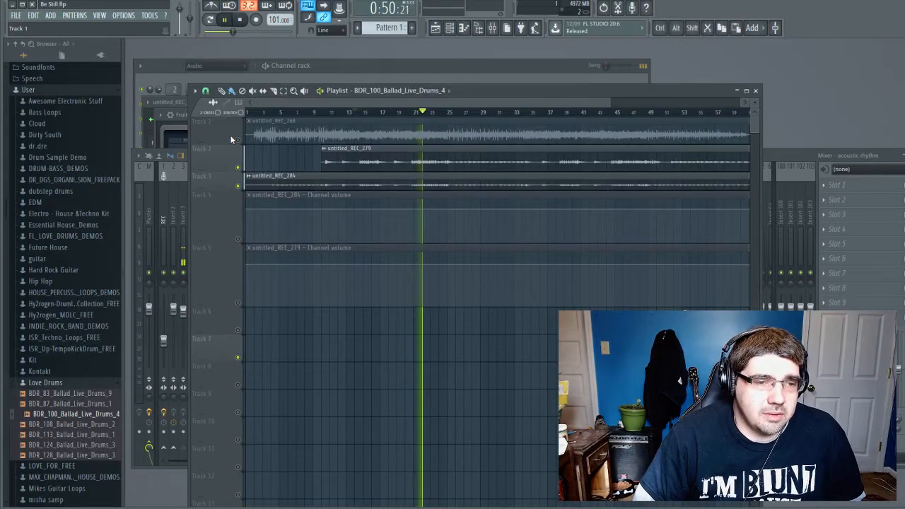
left_click(181, 222)
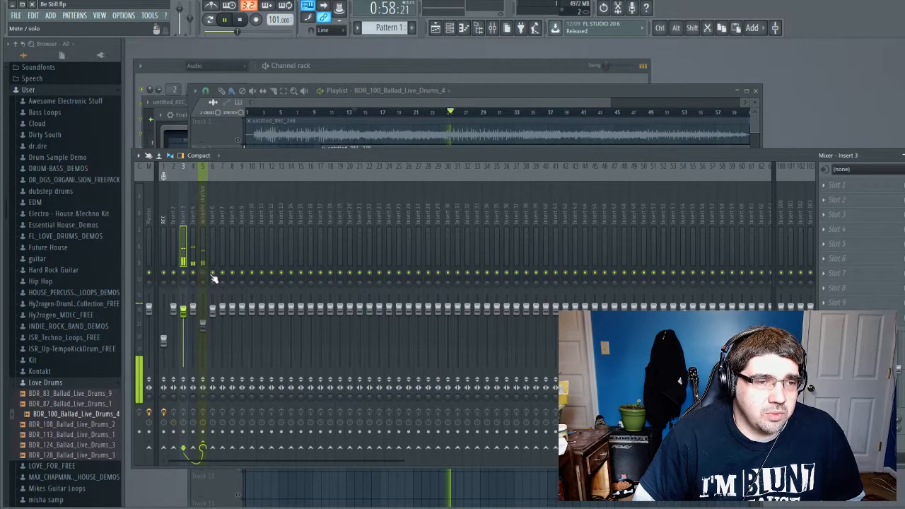
left_click(213, 137)
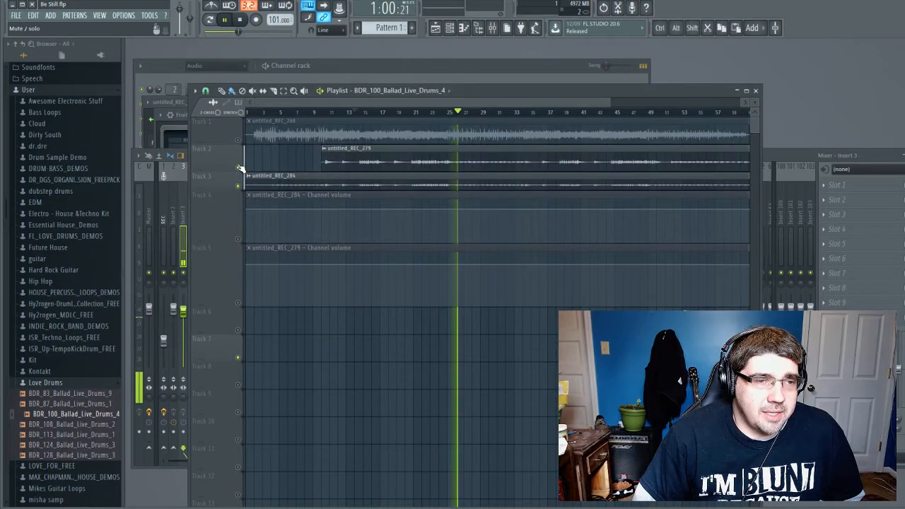
left_click(179, 237)
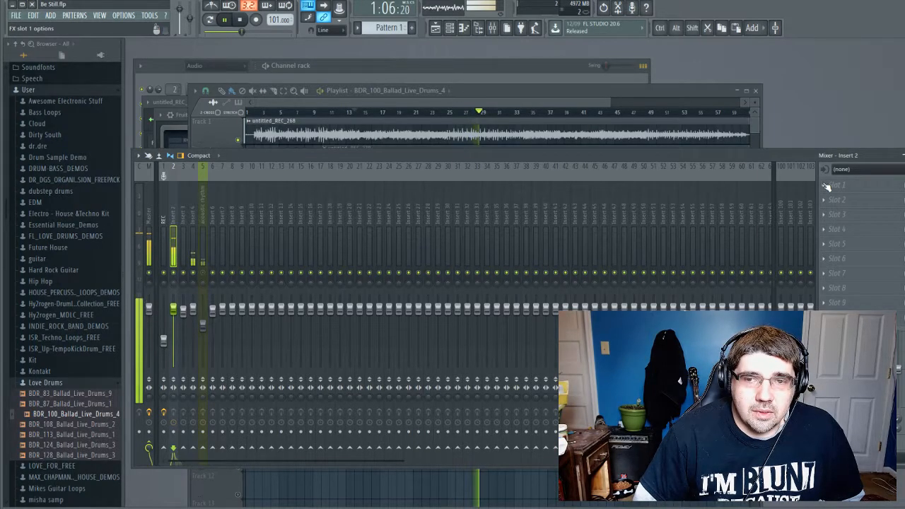
Add Fruity parametric EQ 2 to Insert 2's first slot and shape band 1 into a low cut while auditioning playback.
left_click(815, 210)
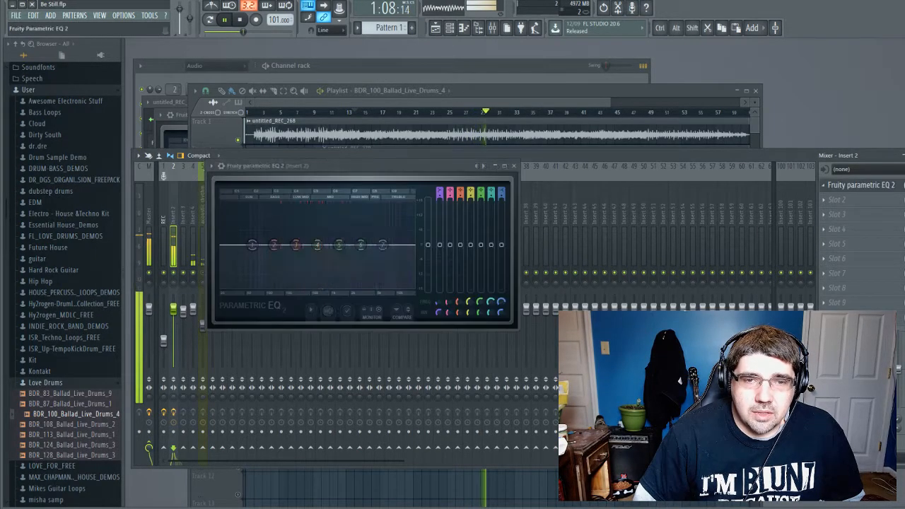
left_click(227, 20)
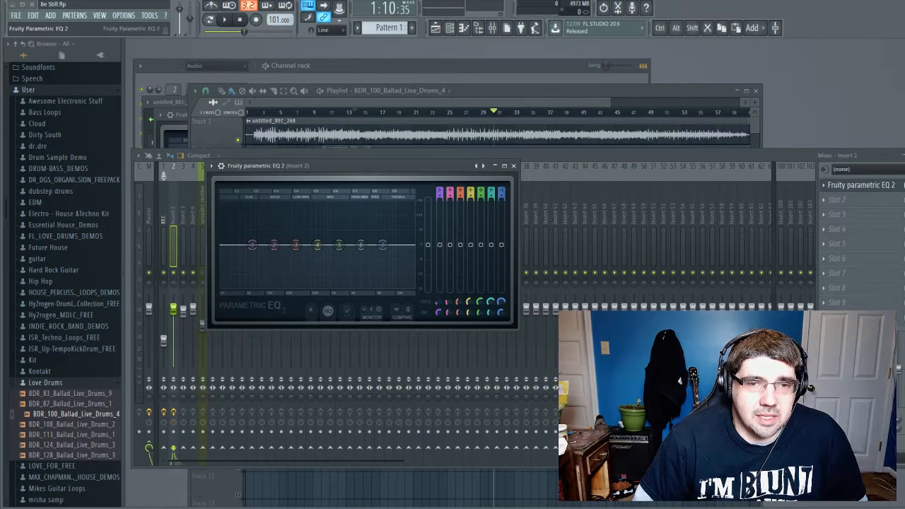
mouse_move(252, 245)
left_mouse_down()
mouse_move(233, 270)
mouse_move(264, 286)
left_mouse_up()
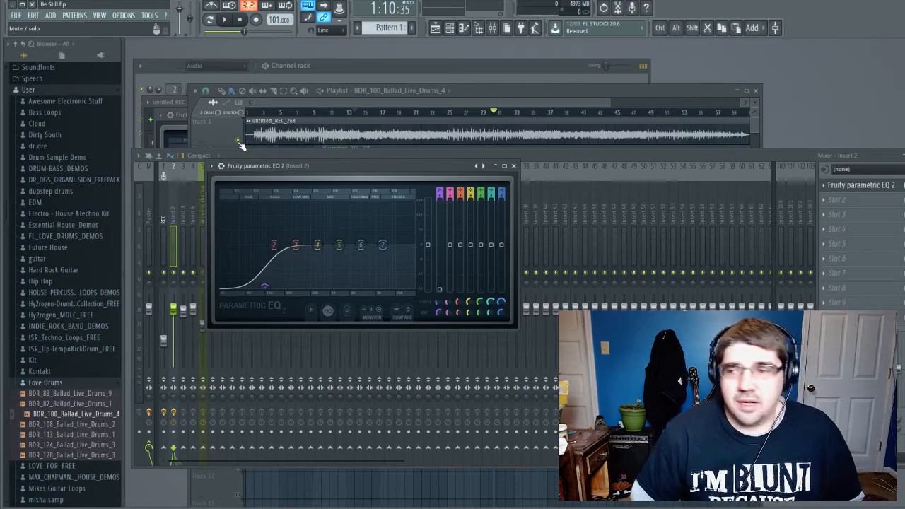
key("space")
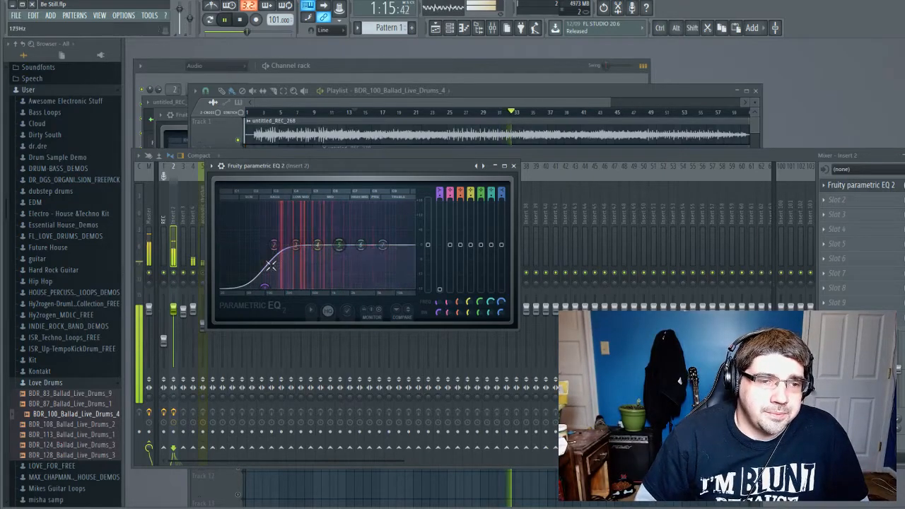
left_click_drag(264, 287, 289, 267)
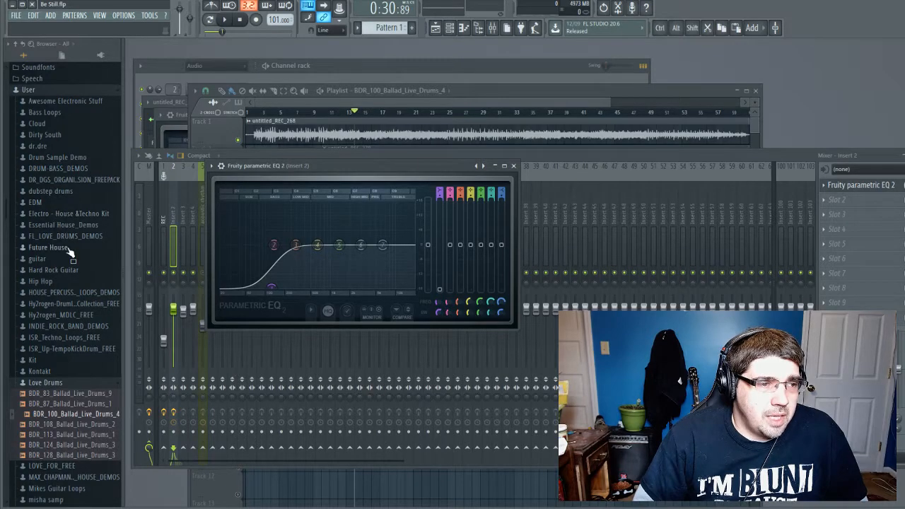
Find the AcousticSoulSessions guitar loops inside the User samples' Samplephonic folder in the browser.
scroll(71, 252, "down", 4)
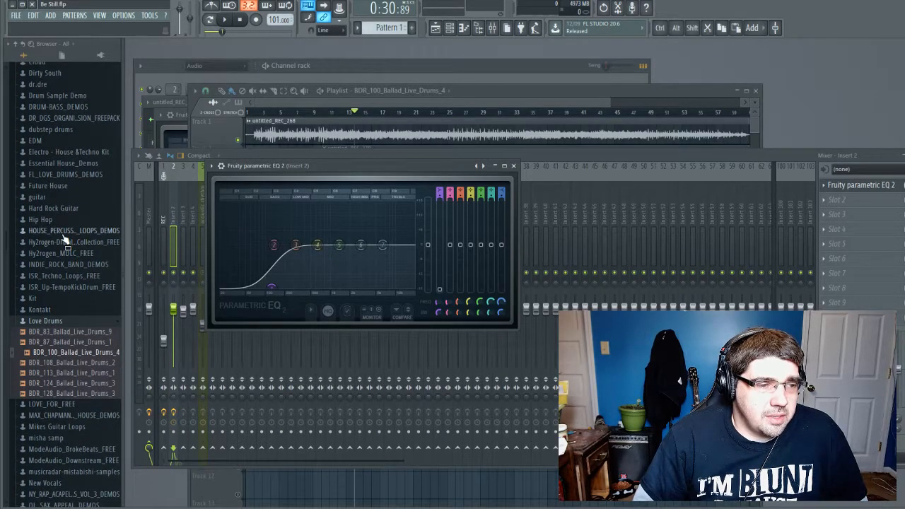
scroll(62, 237, "down", 5)
scroll(71, 205, "down", 10)
scroll(71, 325, "up", 20)
scroll(62, 292, "down", 8)
scroll(65, 340, "down", 8)
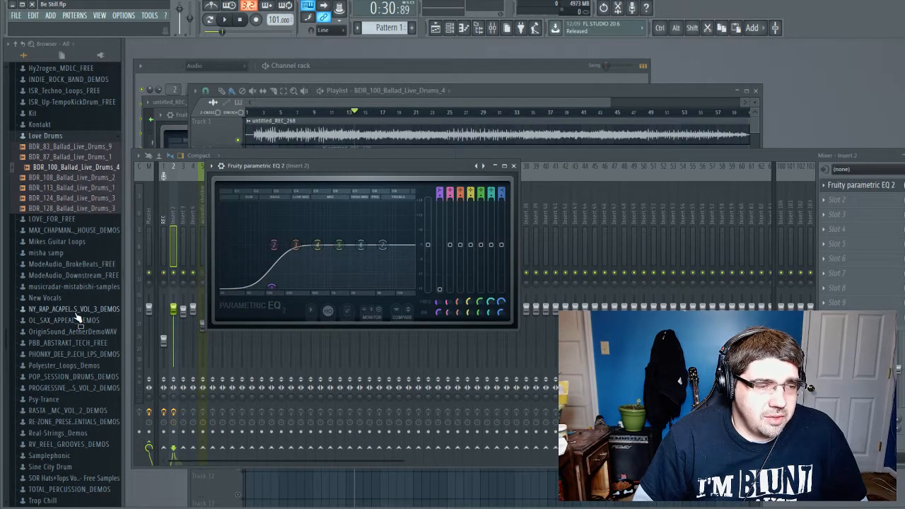
scroll(70, 422, "down", 3)
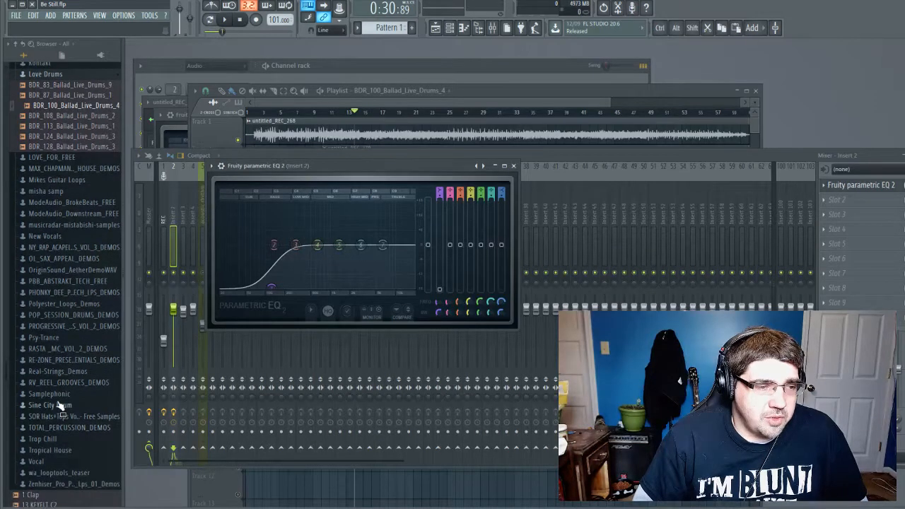
left_click(59, 404)
left_click(60, 368)
left_click(68, 356)
scroll(70, 358, "down", 5)
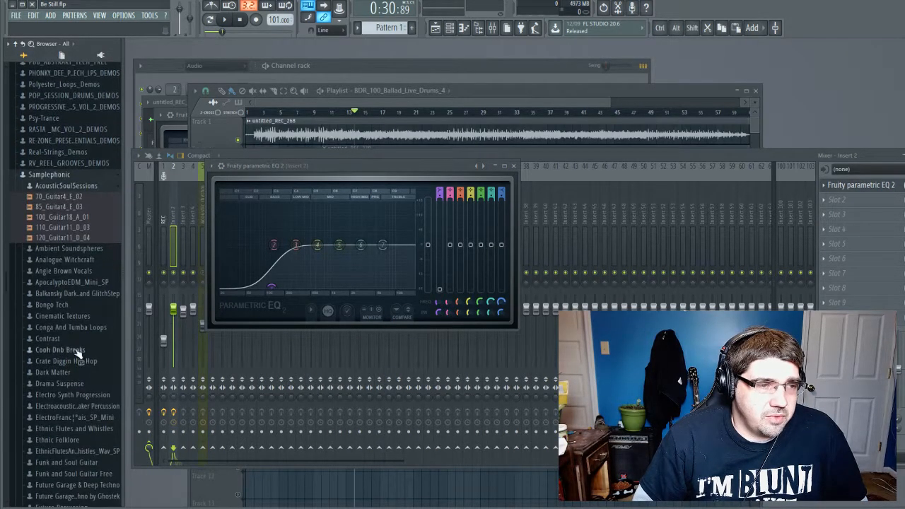
Audition the AcousticSoulSessions guitar loops as a tonal reference, comparing 85_Guitar4_E_03 with its neighbours and finishing on 70_Guitar4_E_02.
left_click(80, 210)
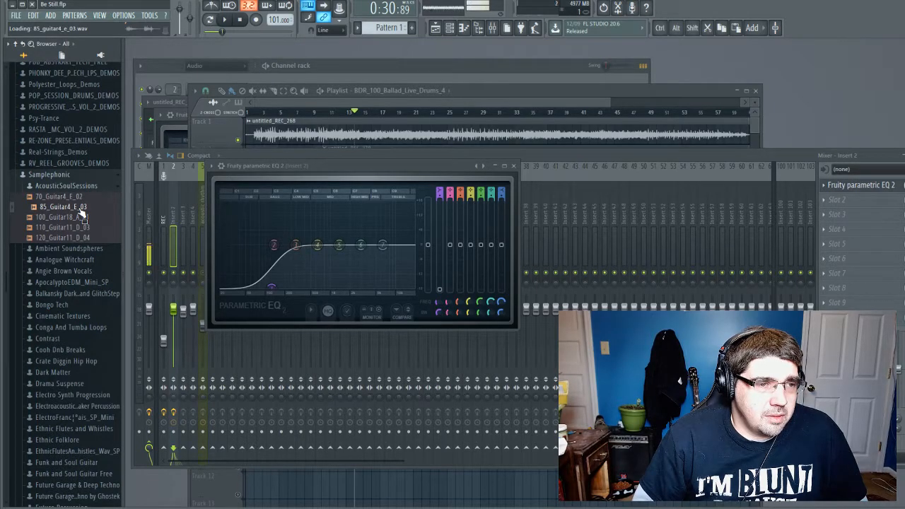
left_click(73, 196)
left_click(82, 218)
left_click(82, 227)
left_click(82, 207)
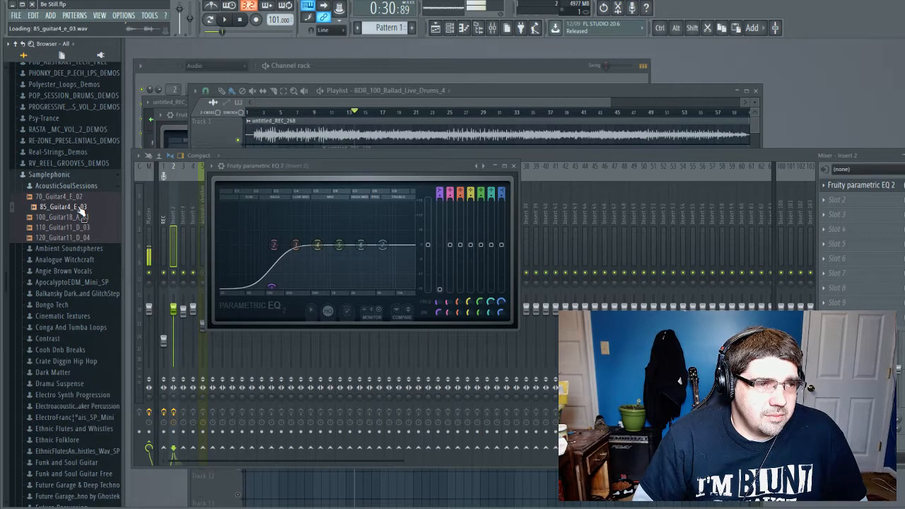
left_click(82, 217)
left_click(74, 197)
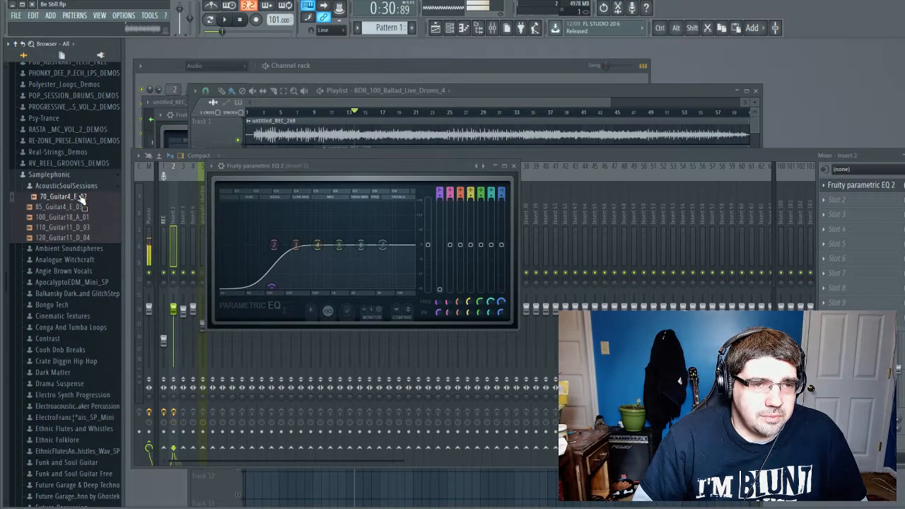
Try lowering band 1's low cut below 60 Hz in Insert 2's EQ while auditioning playback.
left_click(225, 21)
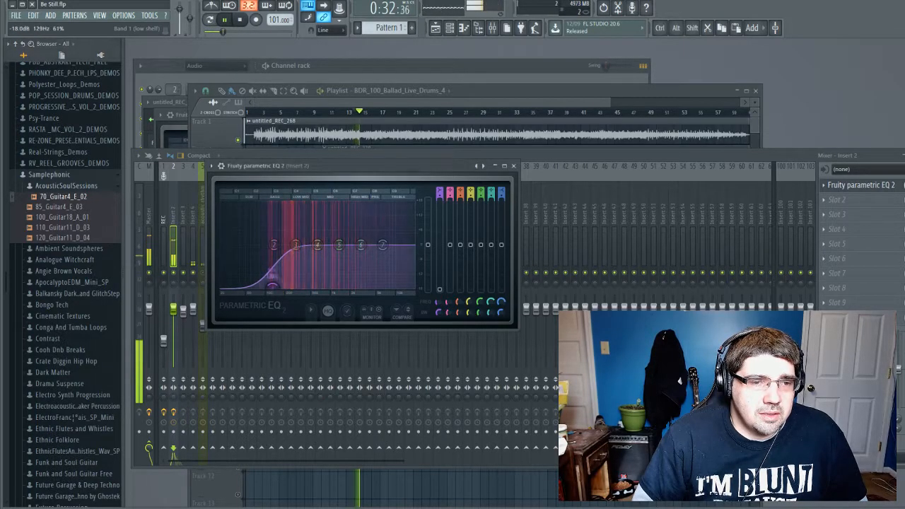
left_click_drag(275, 285, 249, 285)
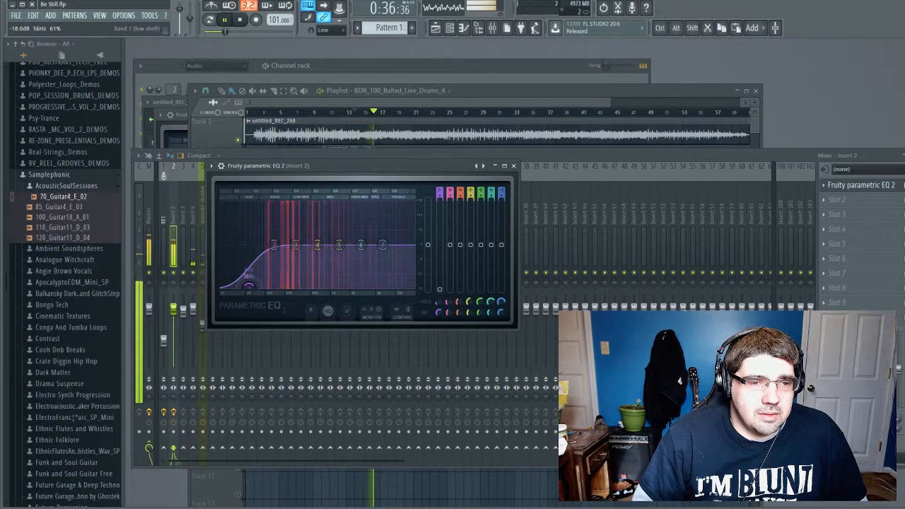
left_click_drag(383, 245, 303, 276)
mouse_move(273, 245)
left_mouse_down()
mouse_move(273, 215)
mouse_move(257, 216)
mouse_move(273, 245)
left_mouse_up()
left_click_drag(315, 295, 395, 284)
left_click(402, 284, "alt")
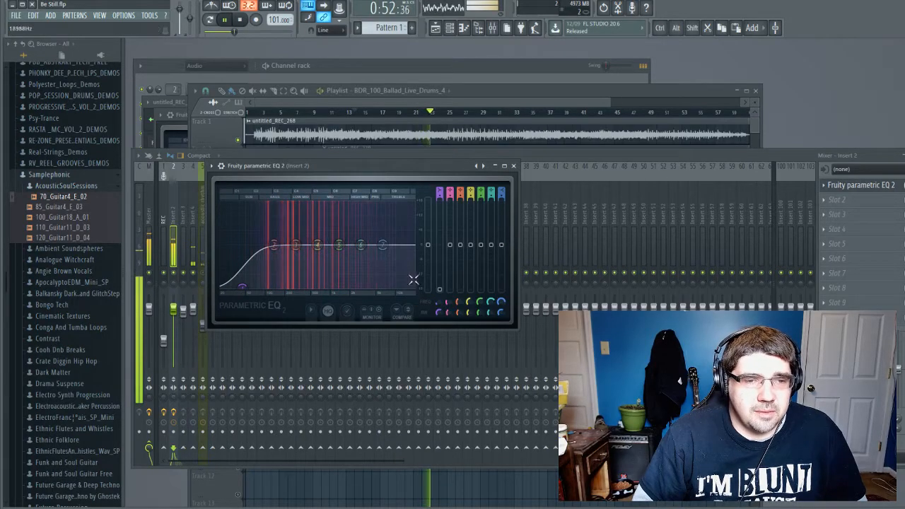
key("space")
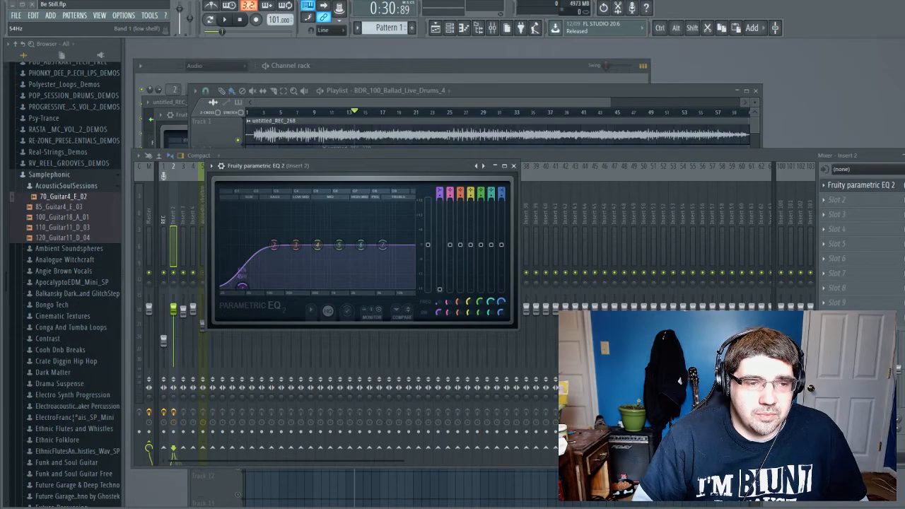
Try raising band 1's low cut past 62 Hz, moving it further upward during playback.
left_click_drag(242, 286, 251, 285)
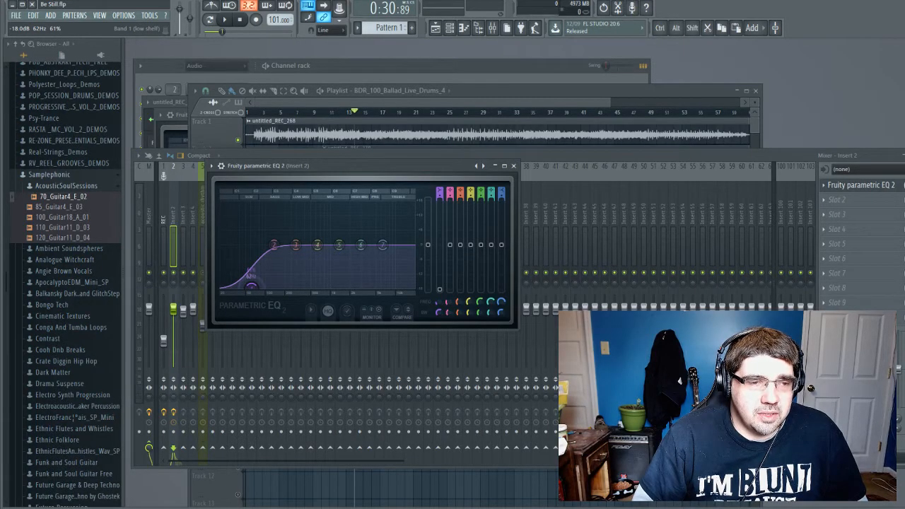
mouse_move(252, 286)
left_mouse_down()
mouse_move(280, 286)
mouse_move(254, 285)
left_mouse_up()
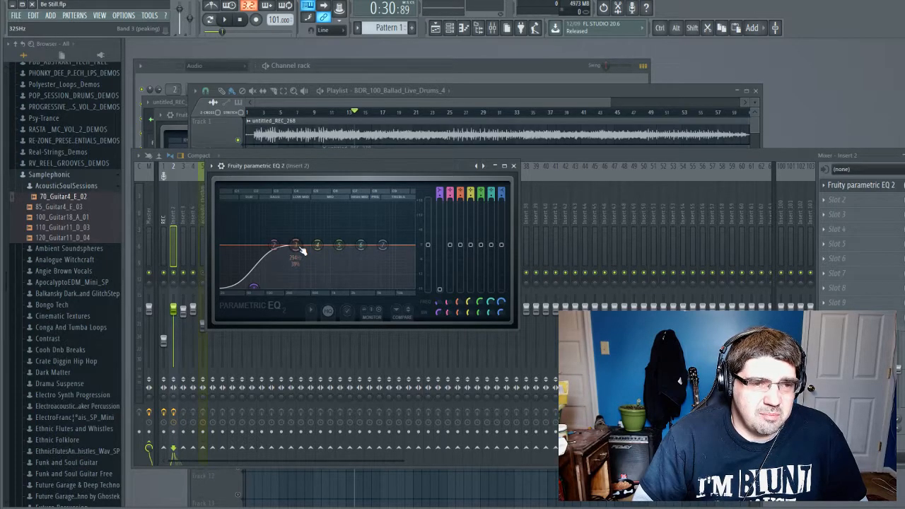
key("space")
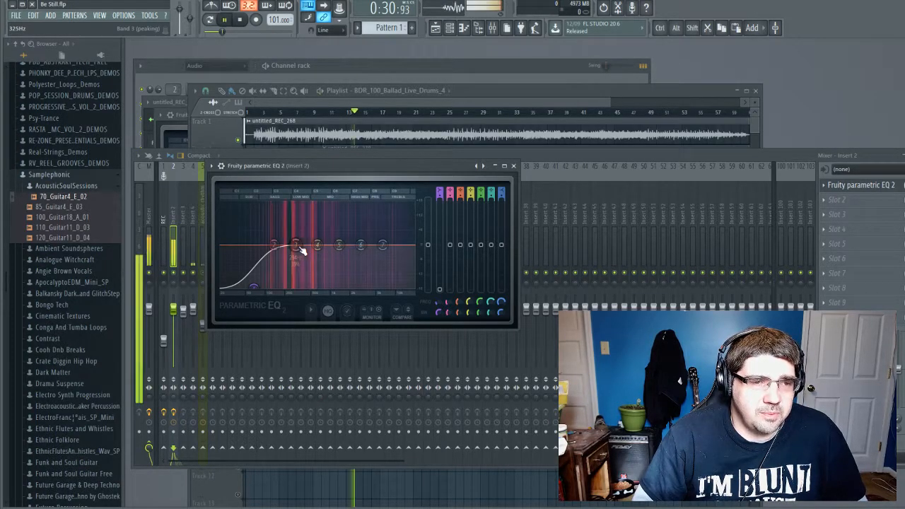
left_click_drag(255, 287, 269, 286)
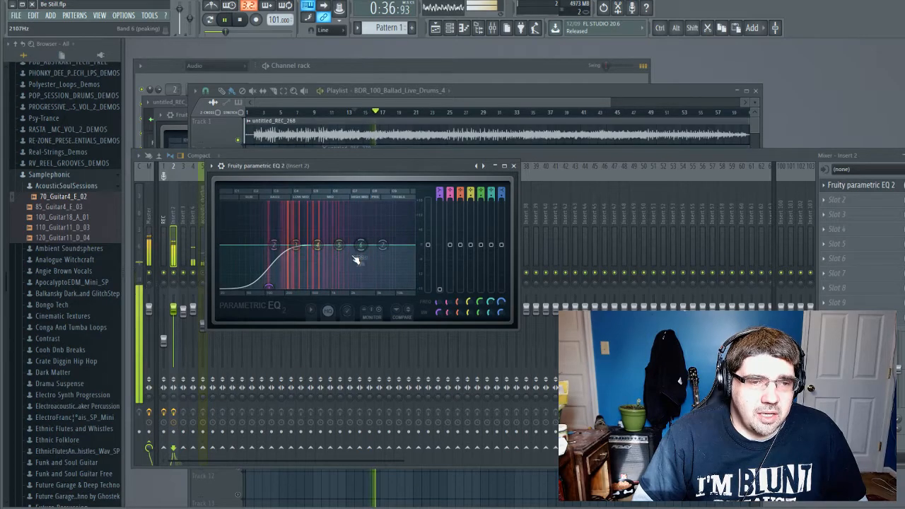
Boost band 6 of Insert 2's EQ by about 2.8 dB near 3.5 kHz while listening to playback.
left_click_drag(360, 245, 362, 238)
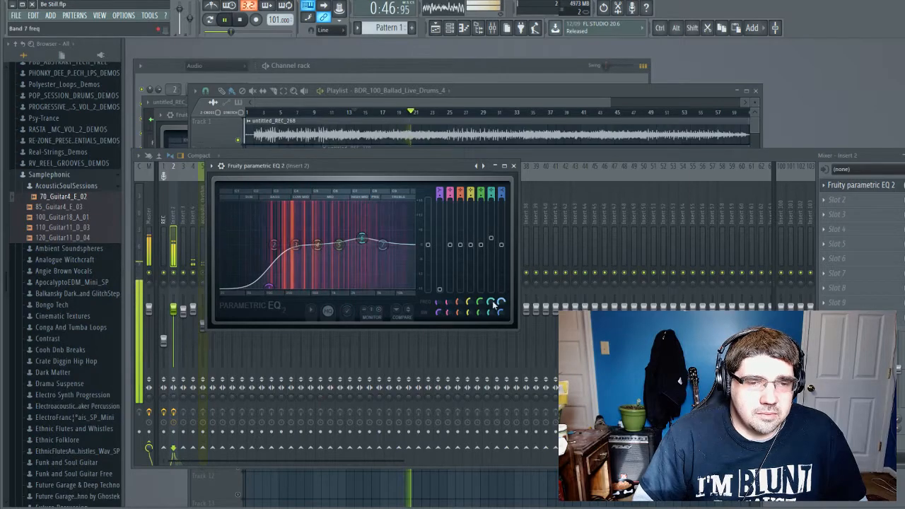
left_click(493, 302)
left_click_drag(493, 302, 492, 297)
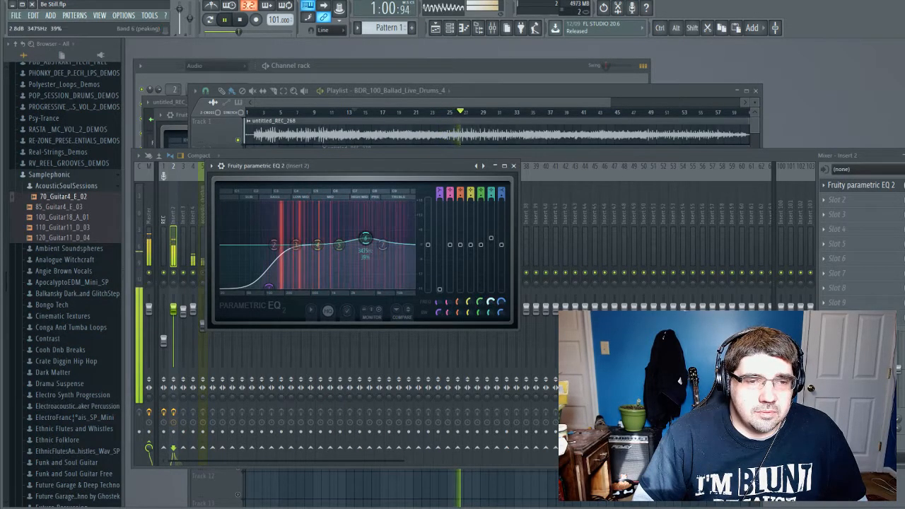
left_click_drag(365, 238, 369, 238)
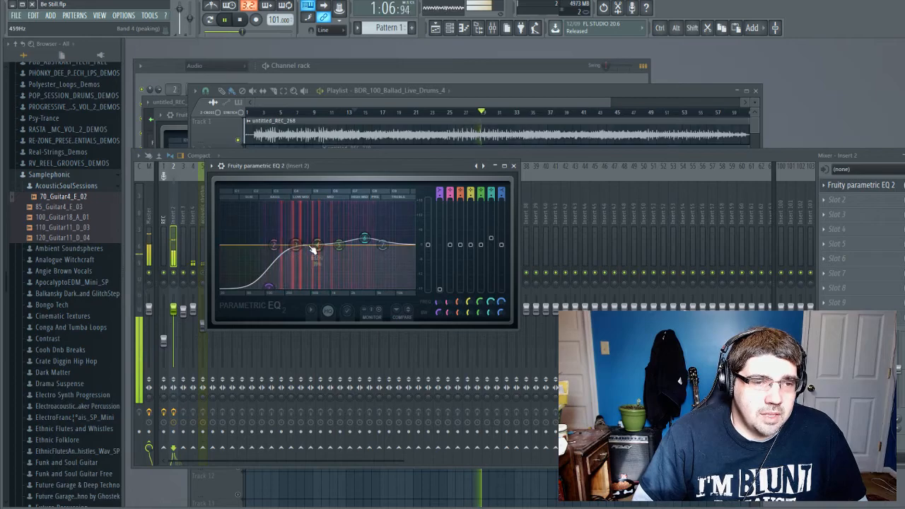
Add a narrow band 4 cut of about 3.3 dB at 361 Hz and ease band 1's low cut downward.
key("space")
left_click_drag(318, 245, 314, 252)
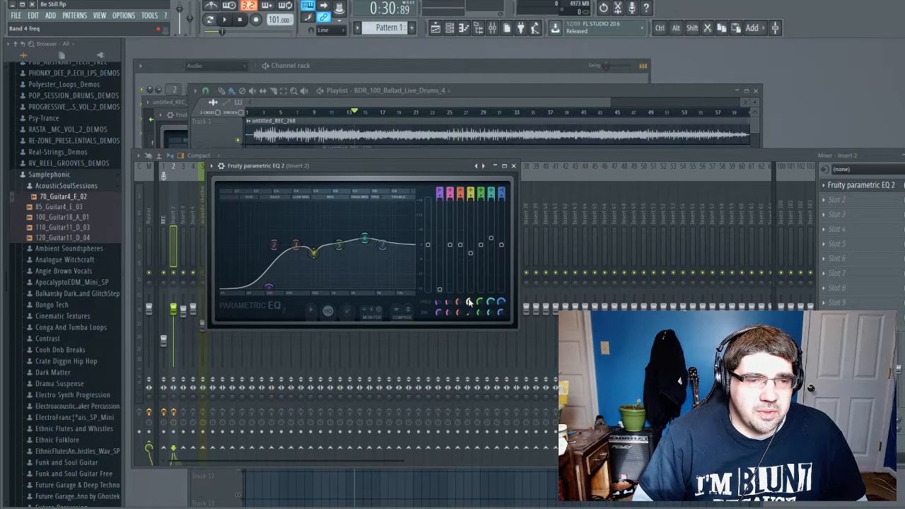
left_click_drag(268, 286, 252, 286)
left_click_drag(313, 252, 301, 252)
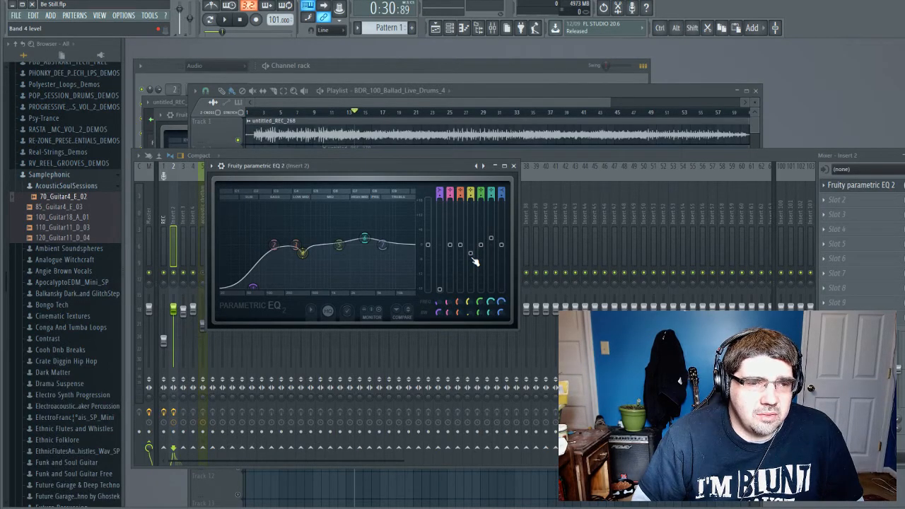
key("space")
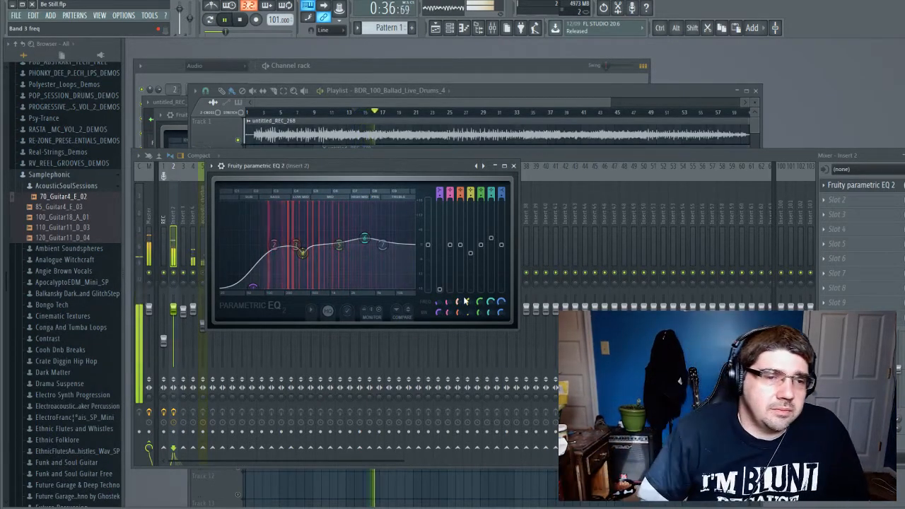
left_click_drag(305, 253, 301, 252)
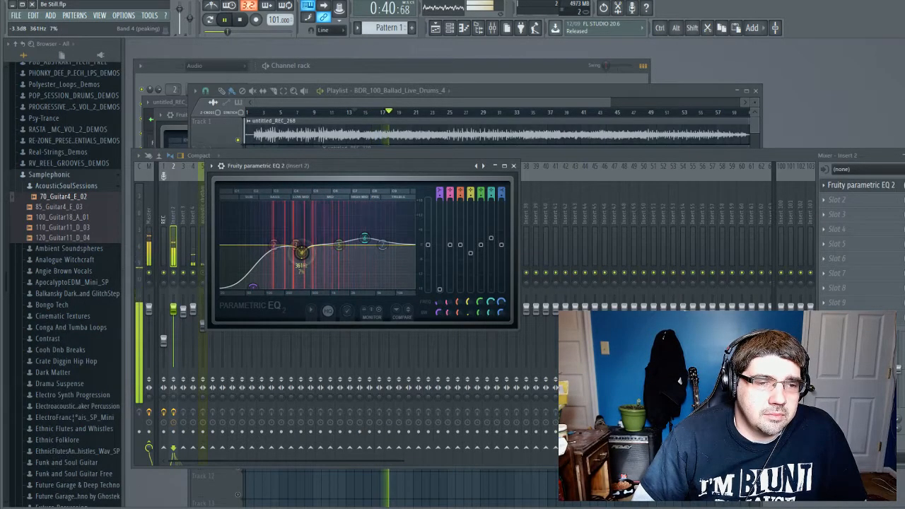
Raise band 1's low cut slightly, stop playback and close Insert 2's EQ.
left_click_drag(249, 290, 264, 286)
key("space")
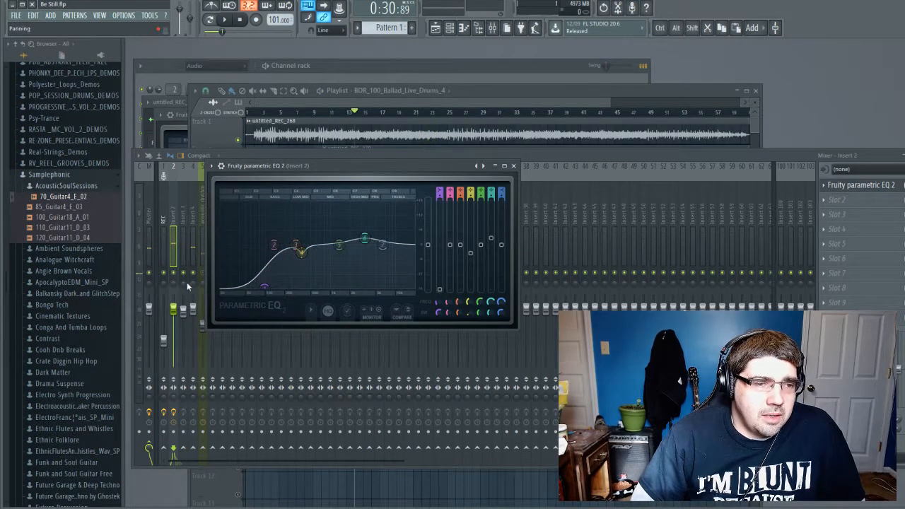
key("Escape")
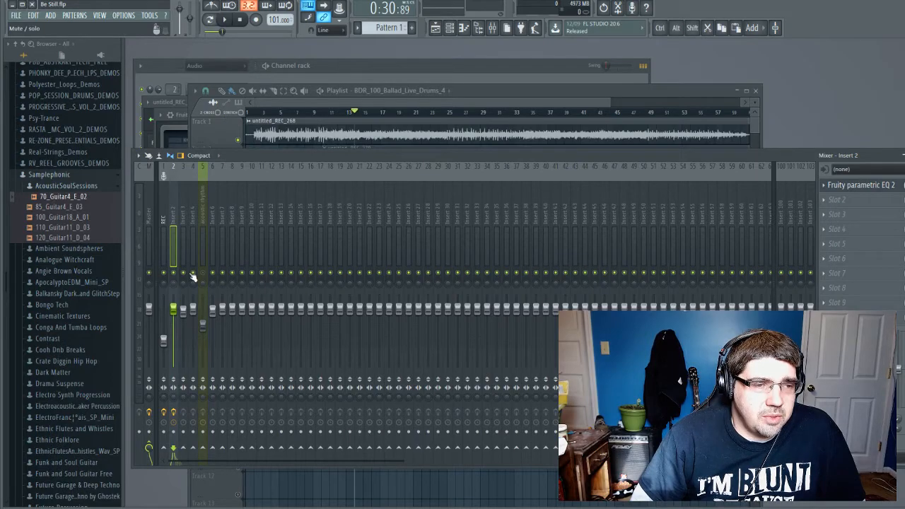
Nudge Insert 2's panning, mute playlist Track 3 and return to Insert 2 in the mixer.
left_click_drag(173, 288, 173, 284)
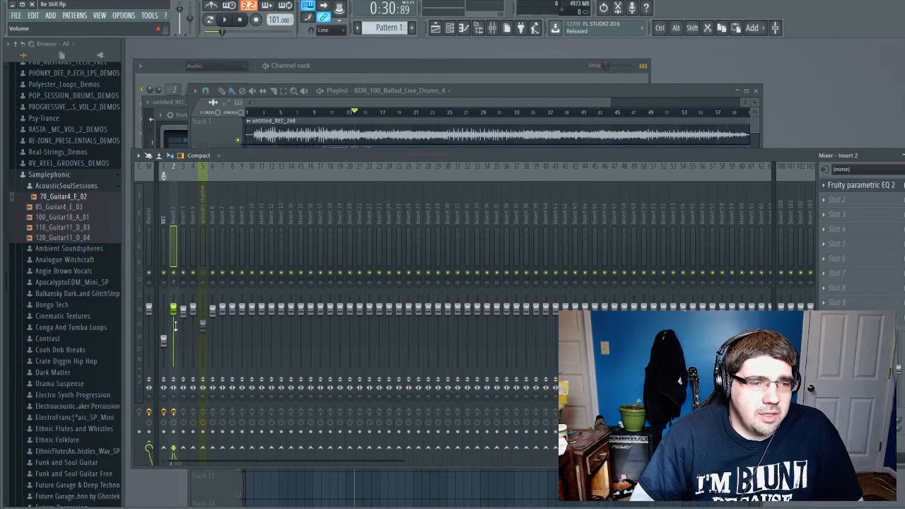
left_click(224, 132)
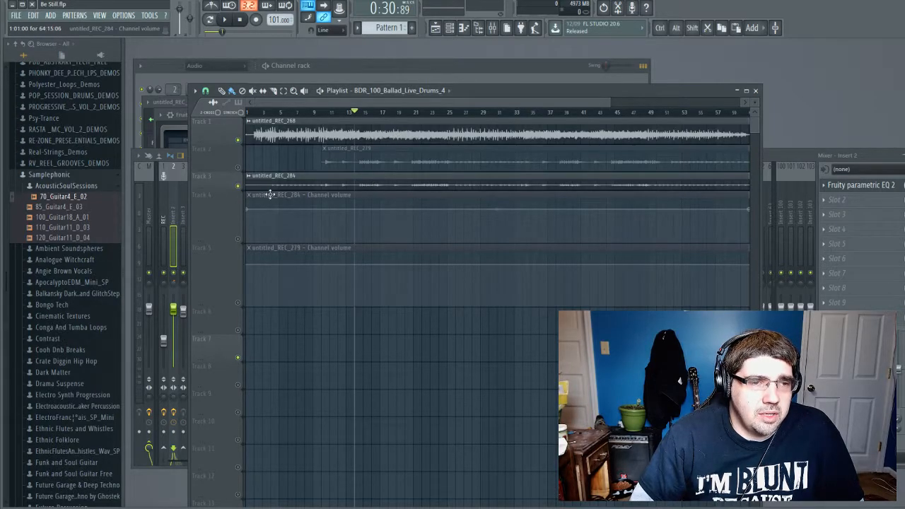
left_click(239, 185)
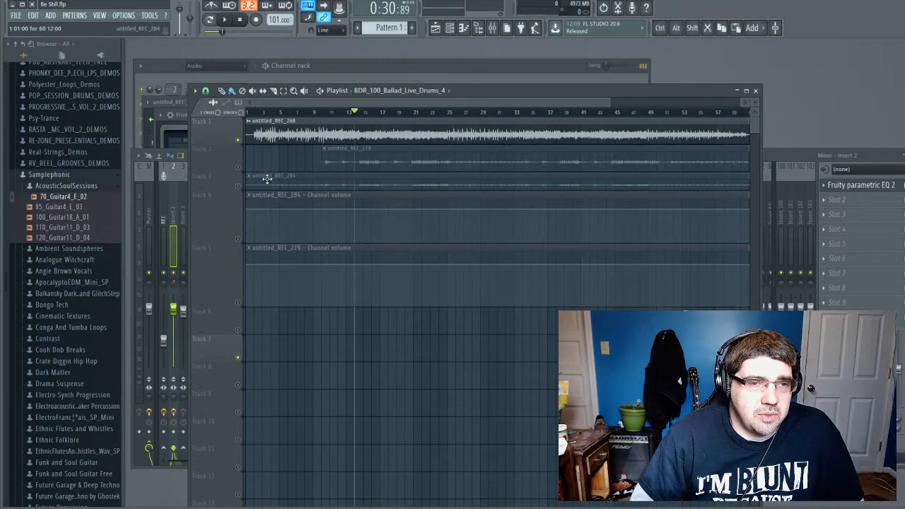
left_click(173, 221)
Pan Insert 2 to 20% right and audition the soloed guitar from the playback start point.
key("space")
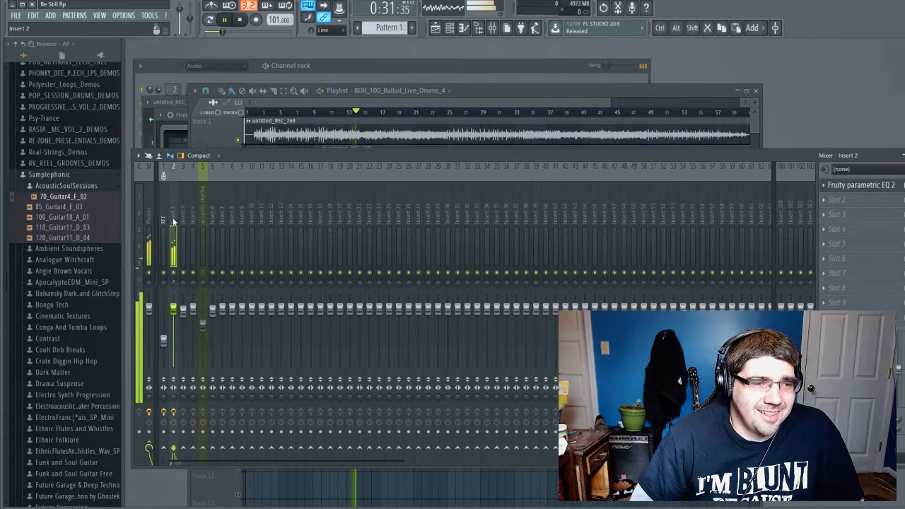
mouse_move(173, 286)
left_mouse_down()
mouse_move(173, 276)
mouse_move(173, 284)
left_mouse_up()
key("space")
key("space")
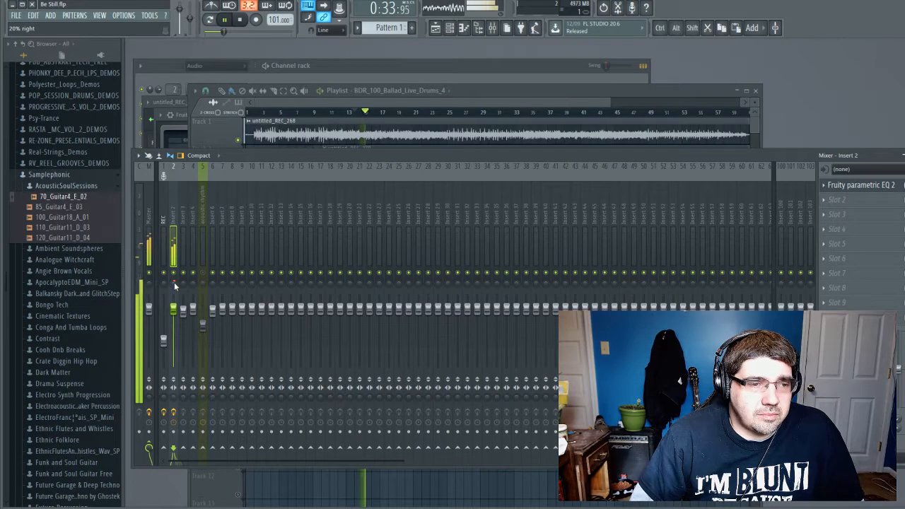
key("space")
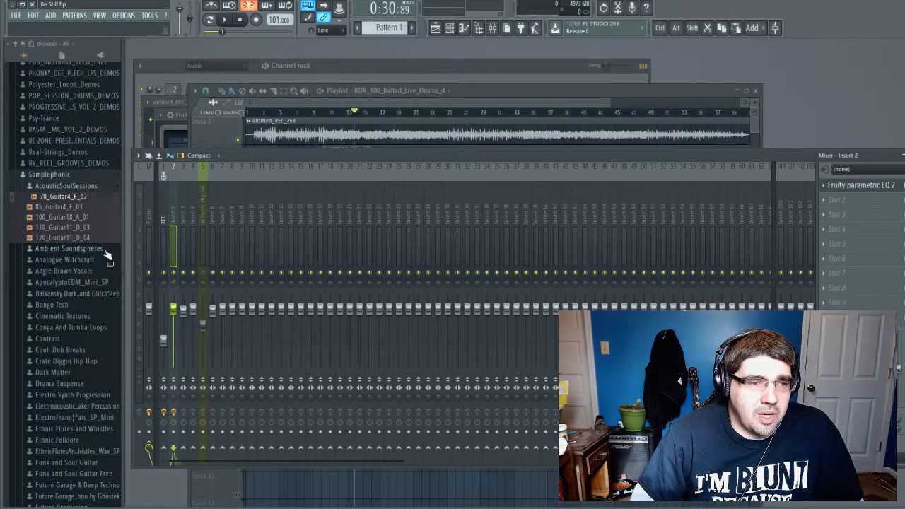
key("space")
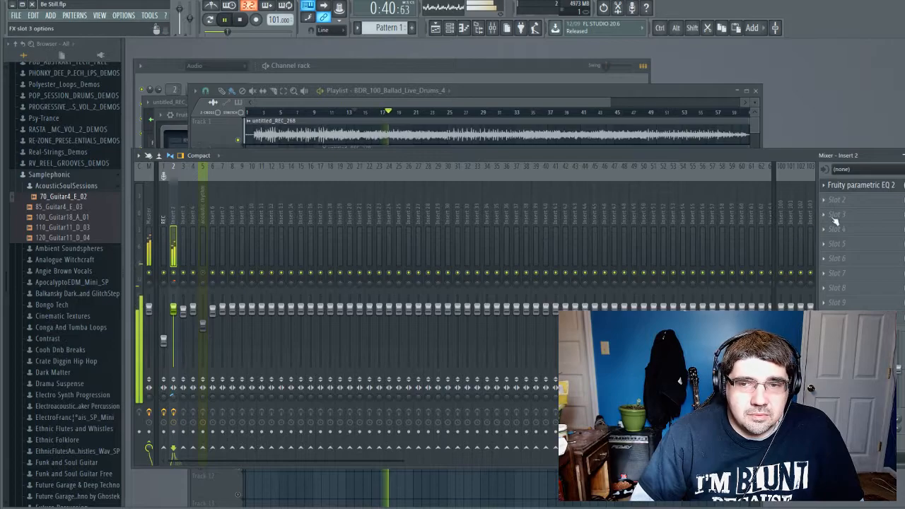
key("space")
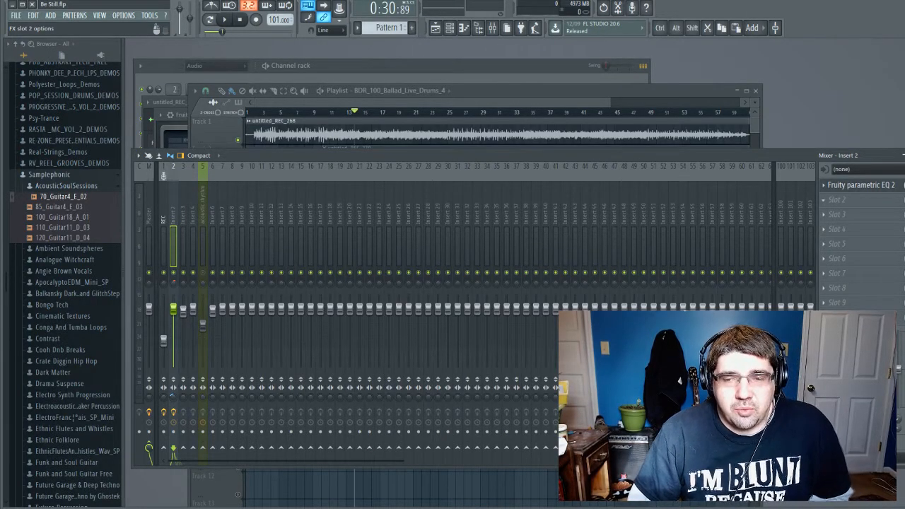
Load Soundgoodizer into Insert 2's second effect slot, move its window aside and open the options for slot 3.
left_click(819, 242)
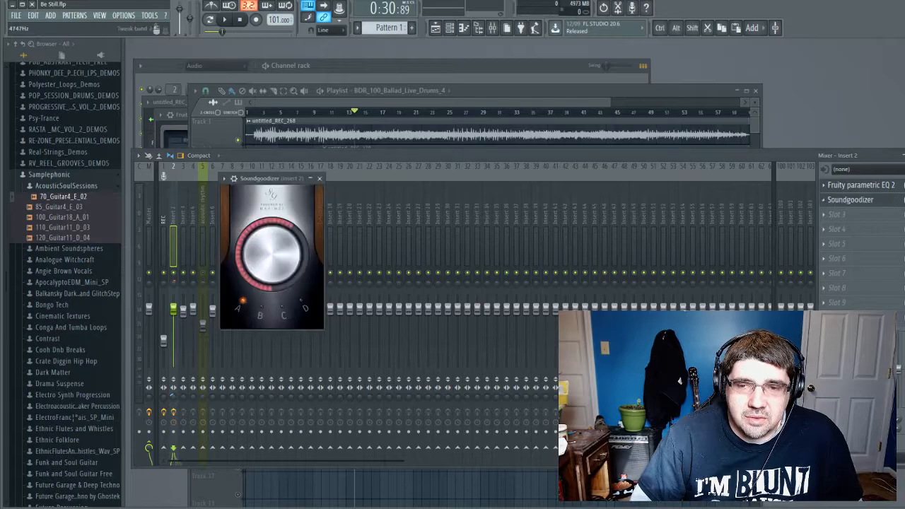
left_click_drag(272, 178, 469, 128)
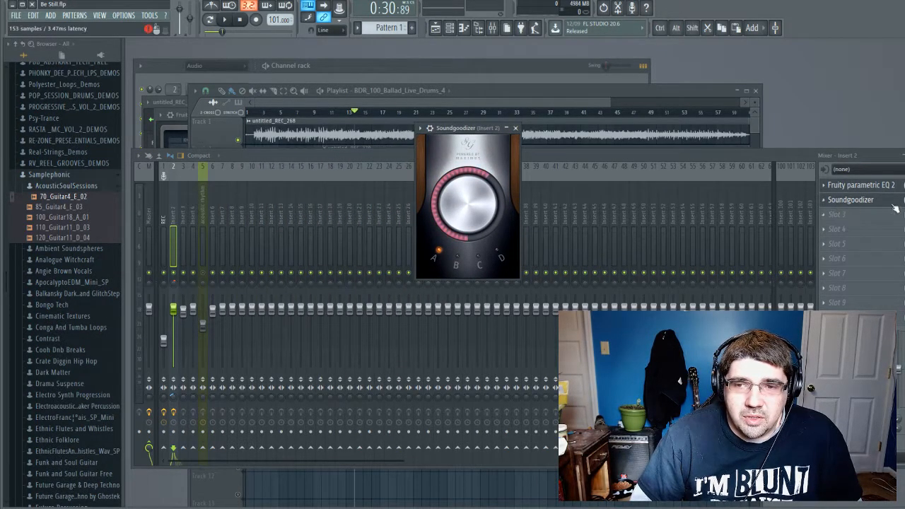
left_click(837, 216)
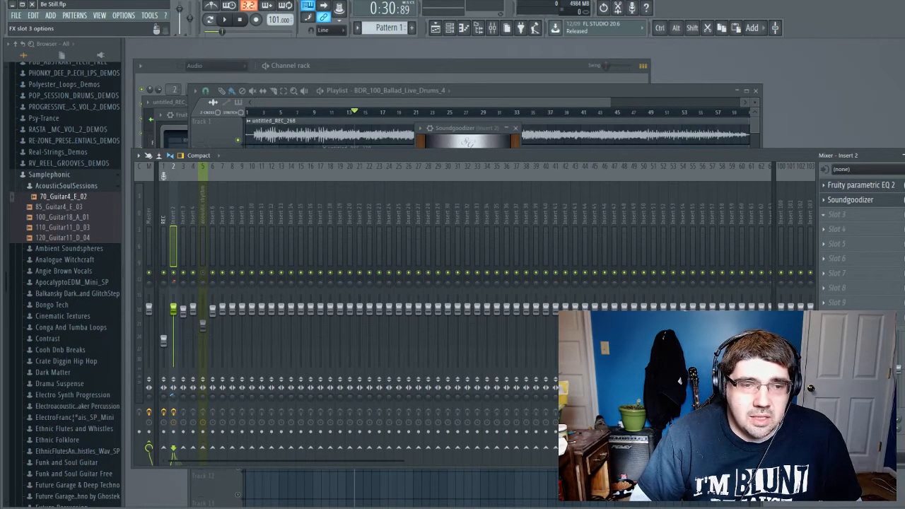
Try DensitymkIII and Fruity Compressor in Insert 2's third effect slot, and clear the slot again.
left_click(822, 253)
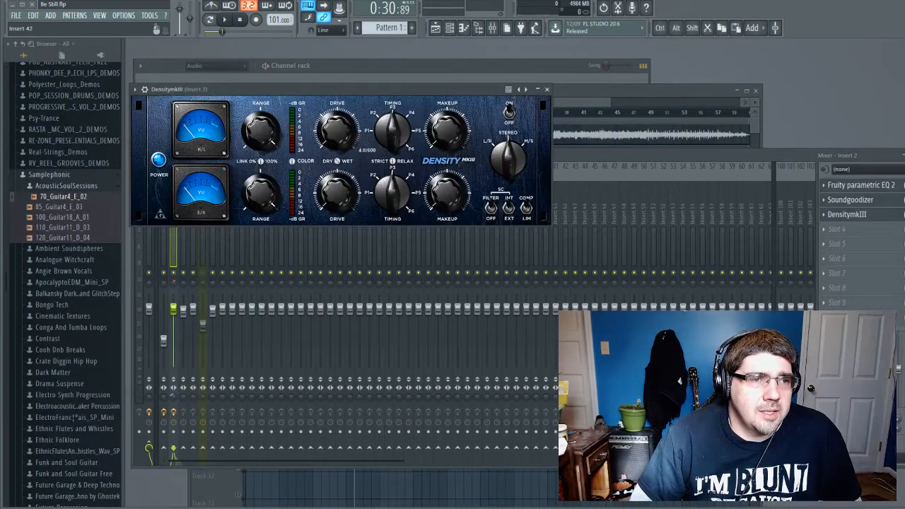
left_click_drag(270, 89, 385, 130)
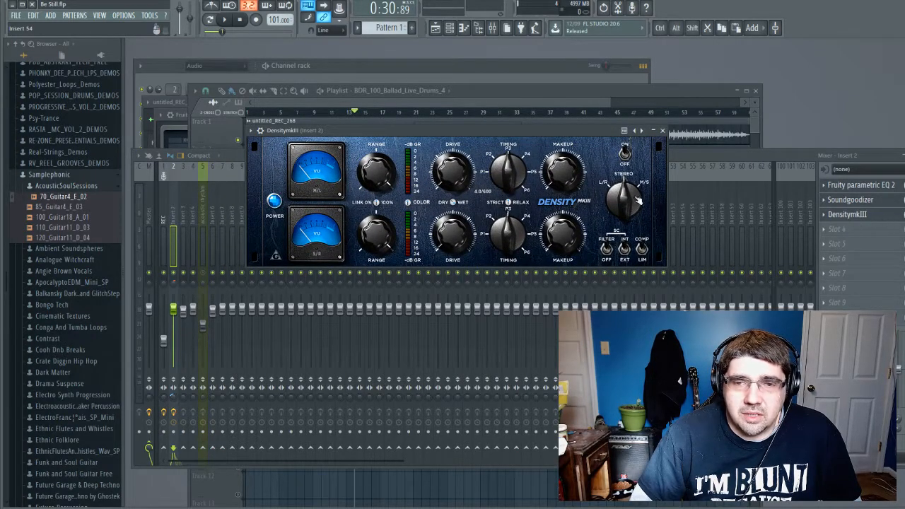
left_click(844, 214)
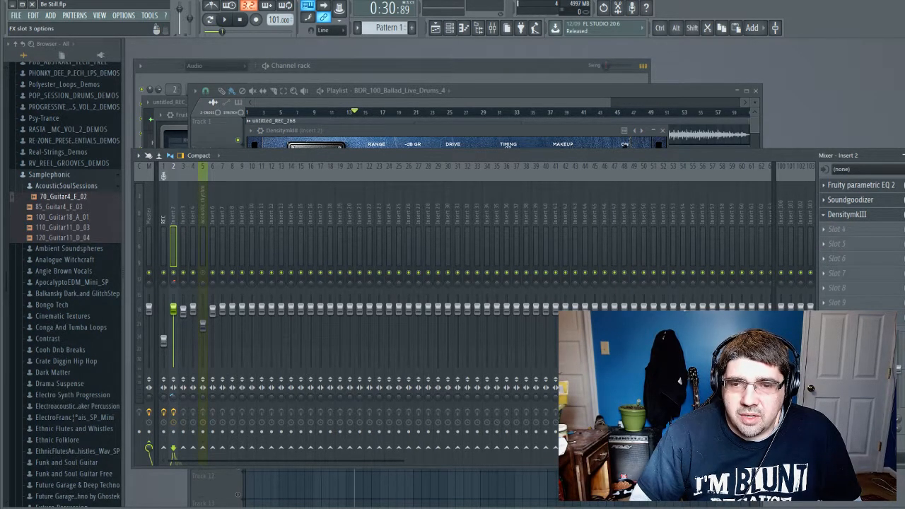
left_click(832, 274)
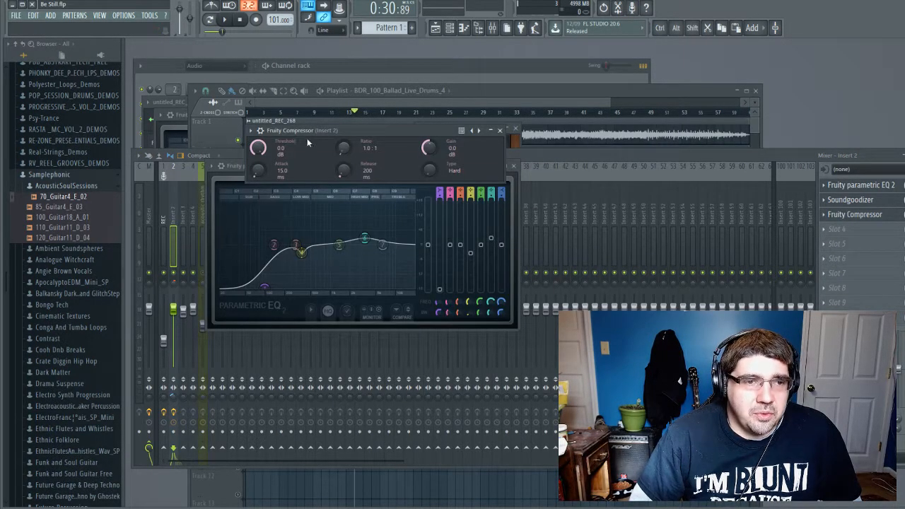
left_click_drag(327, 130, 406, 177)
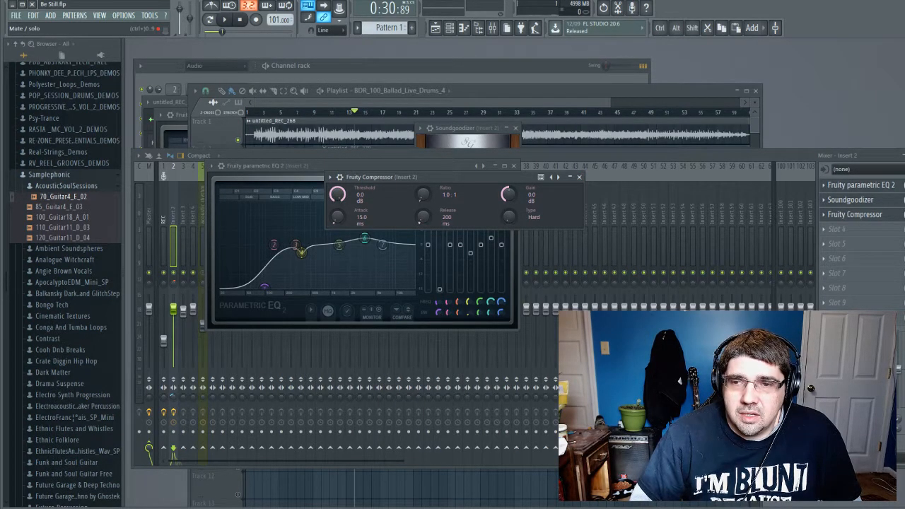
left_click(824, 216)
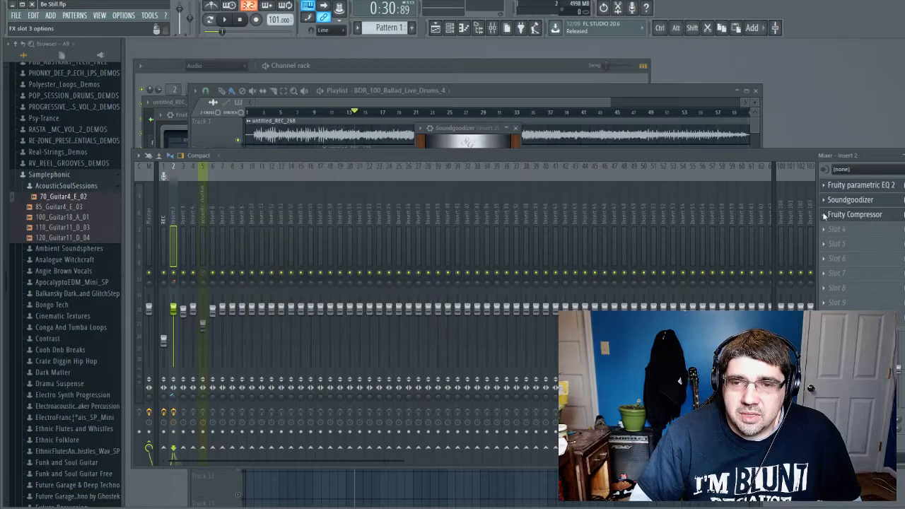
left_click(811, 26)
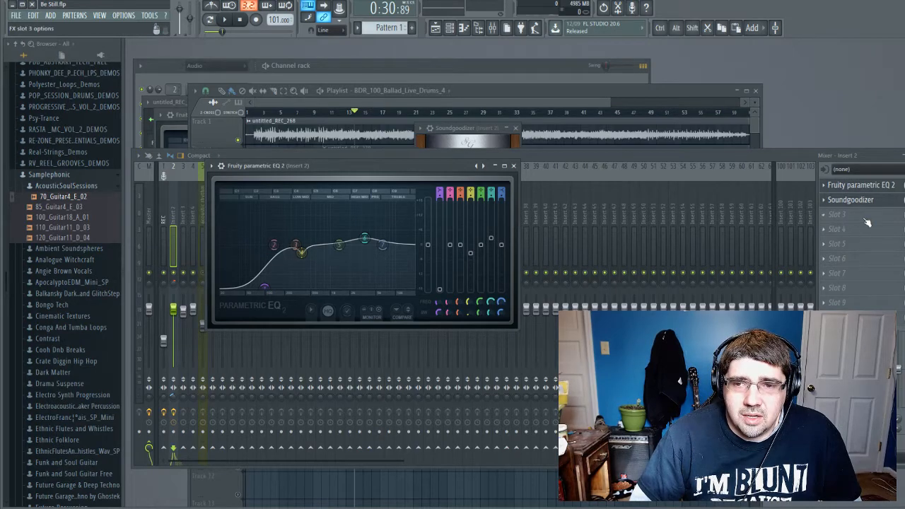
Close Insert 2's EQ, bring up its Soundgoodizer and lower the effect amount.
left_click(861, 186)
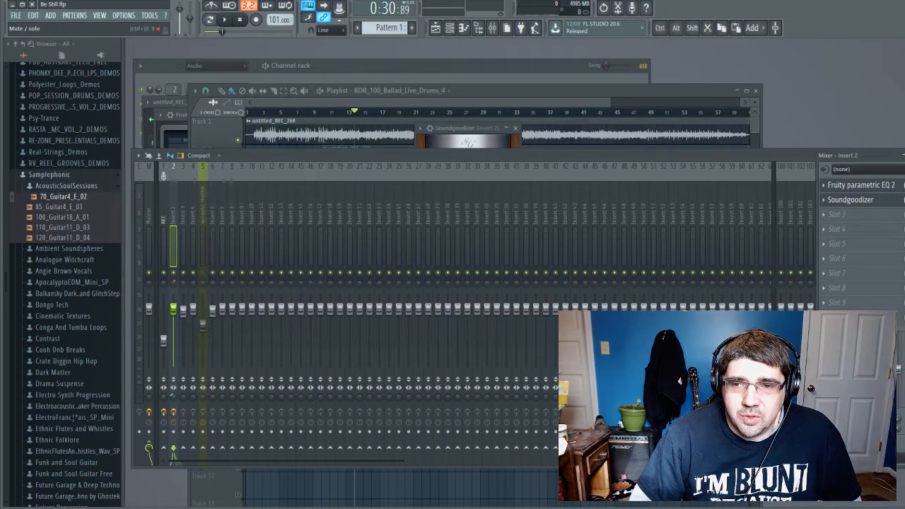
left_click(852, 200)
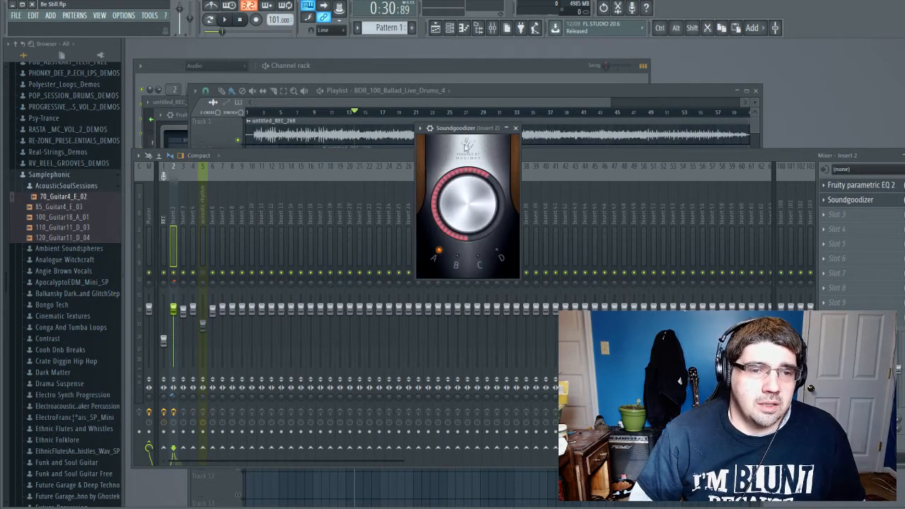
mouse_move(468, 204)
left_mouse_down()
mouse_move(468, 239)
mouse_move(468, 166)
mouse_move(468, 223)
mouse_move(479, 209)
left_mouse_up()
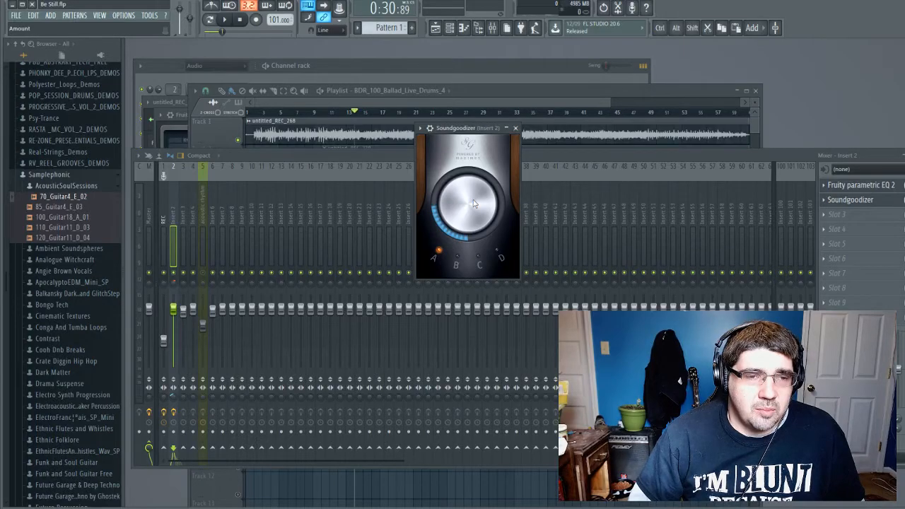
Audition Soundgoodizer's modes A, B, C and D on Insert 2 during playback.
left_click(478, 265)
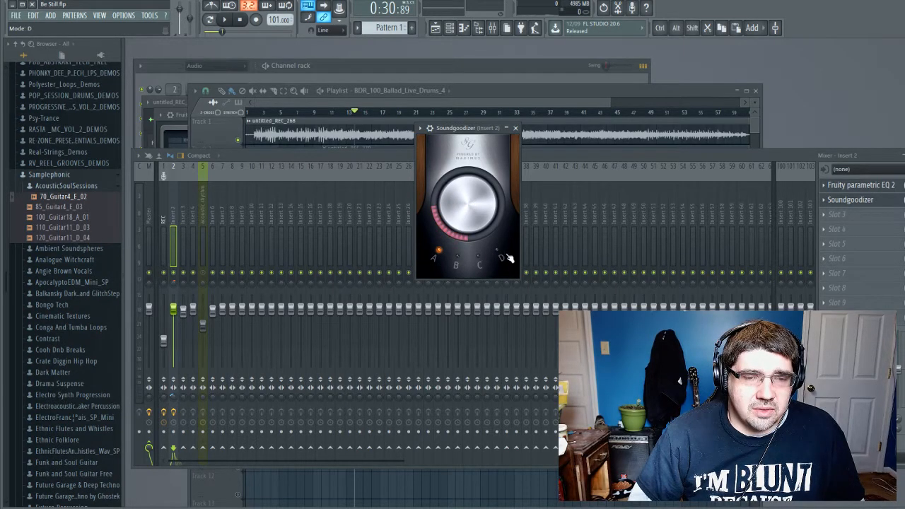
left_click(457, 265)
key("space")
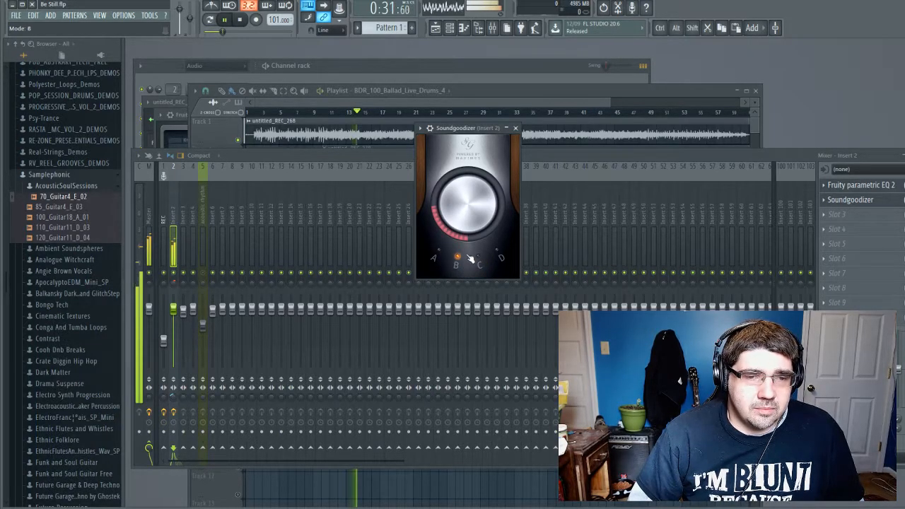
left_click(481, 260)
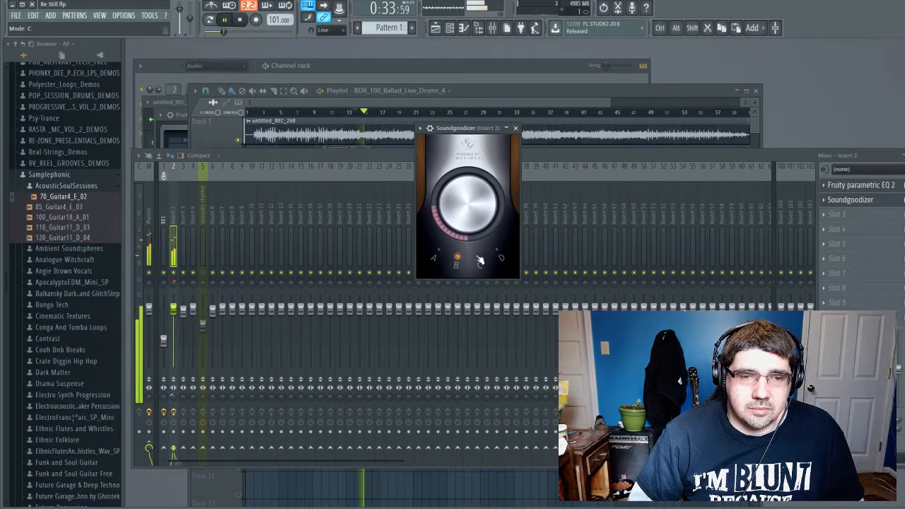
left_click(438, 253)
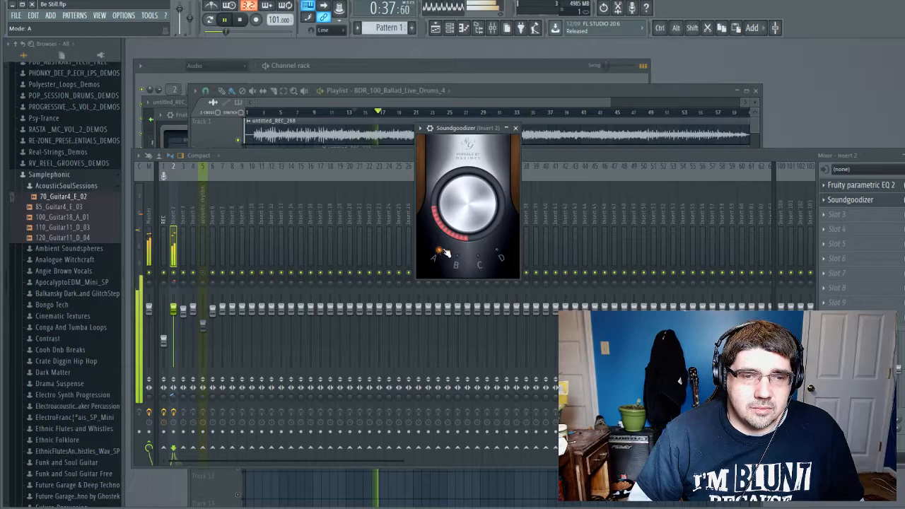
left_click(499, 252)
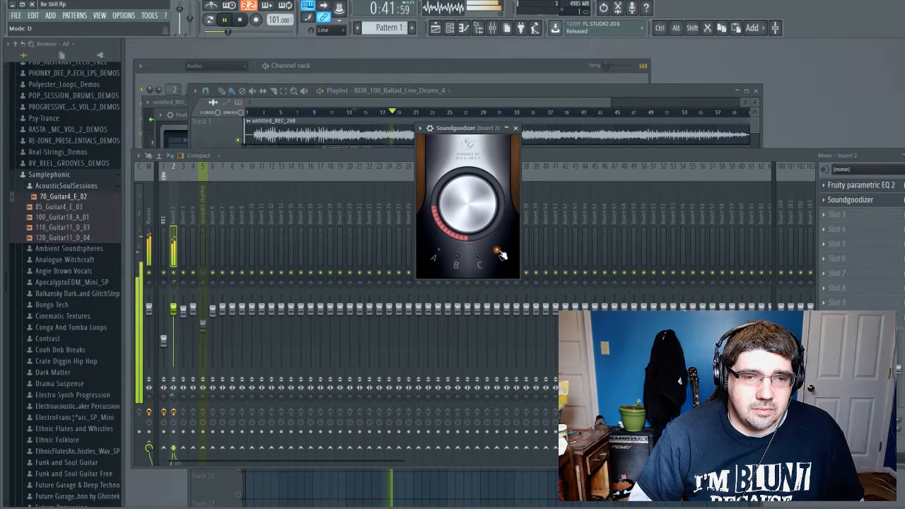
left_click(439, 252)
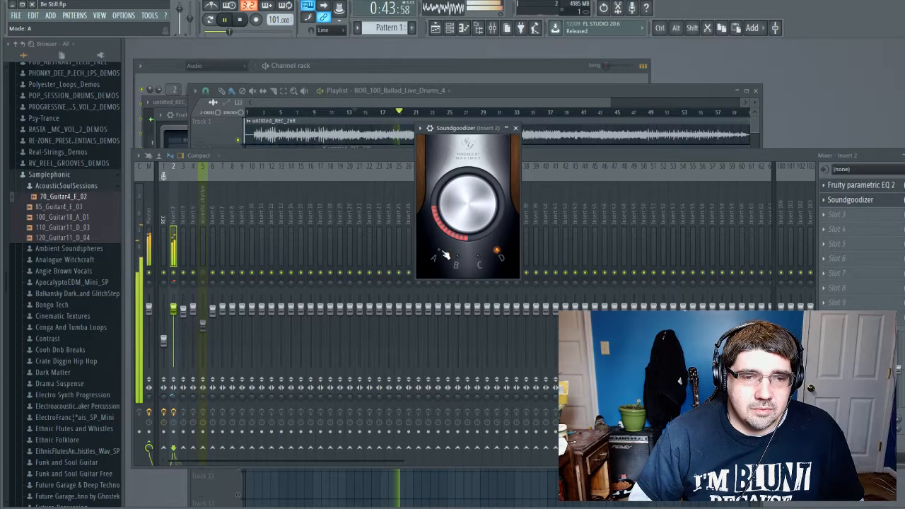
left_click(457, 257)
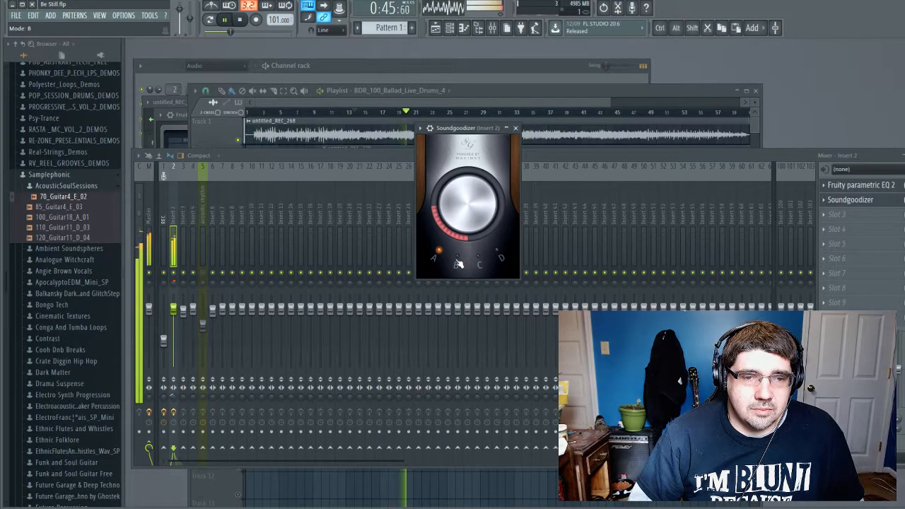
left_click(480, 260)
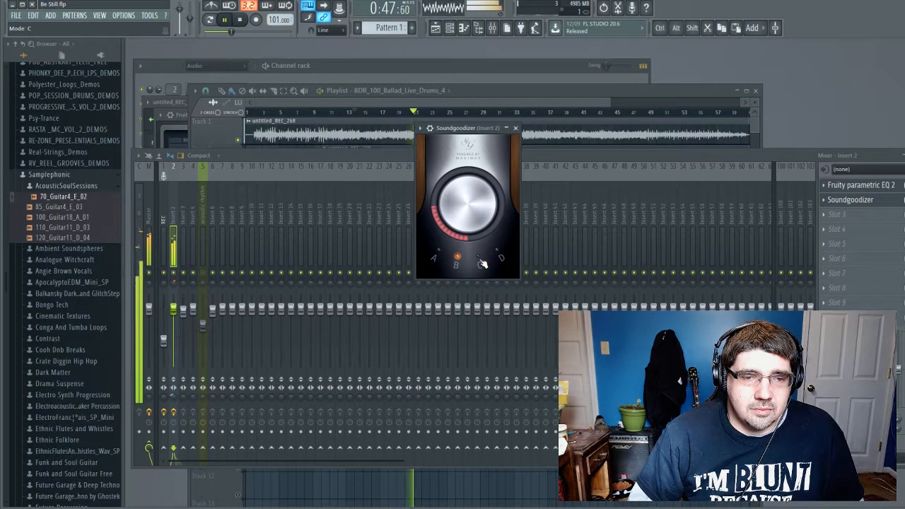
Compare Soundgoodizer's mode C with mode A, keep mode A with a lower amount and stop playback.
left_click(481, 262)
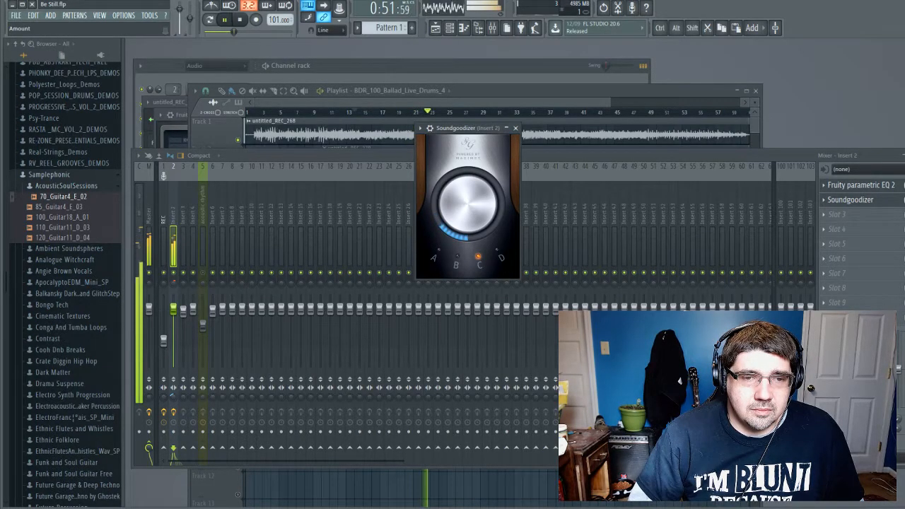
left_click(439, 252)
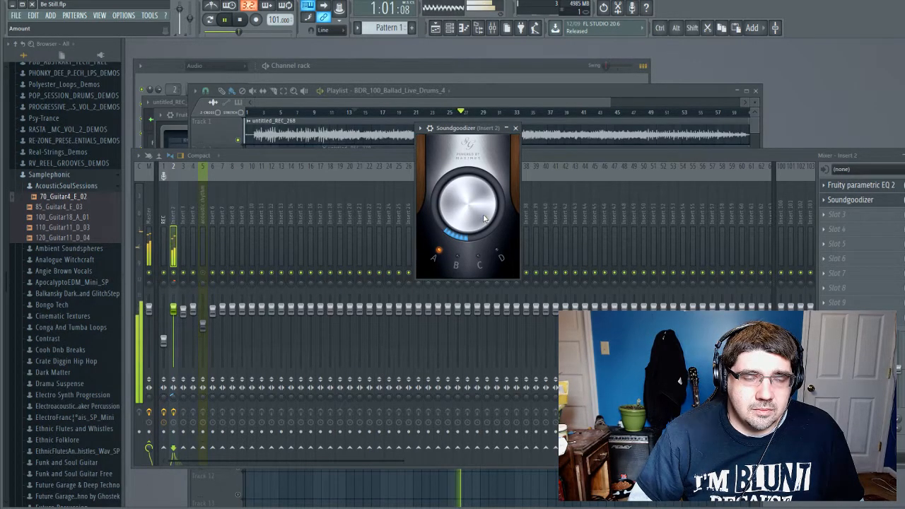
key("space")
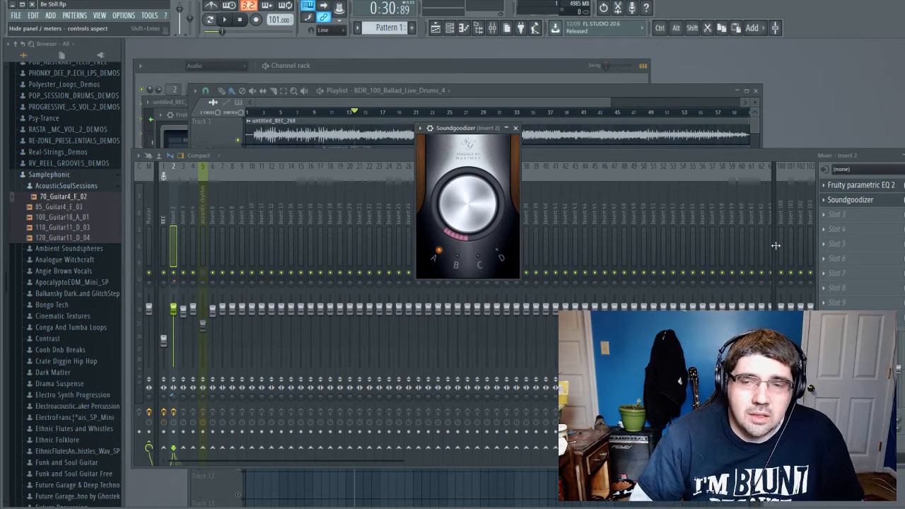
Load ThrillseekerXTC blue into Insert 2's third effect slot and place its window over the mixer tracks.
left_click(840, 215)
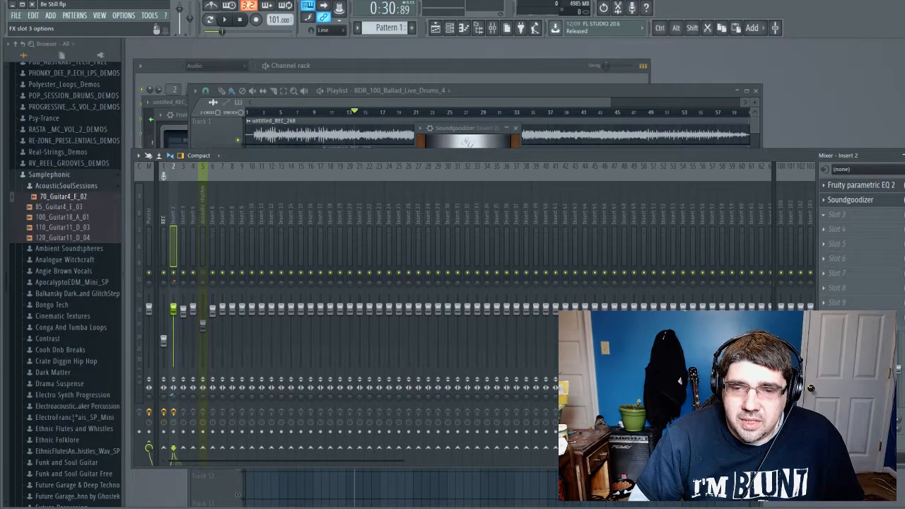
left_click(680, 380)
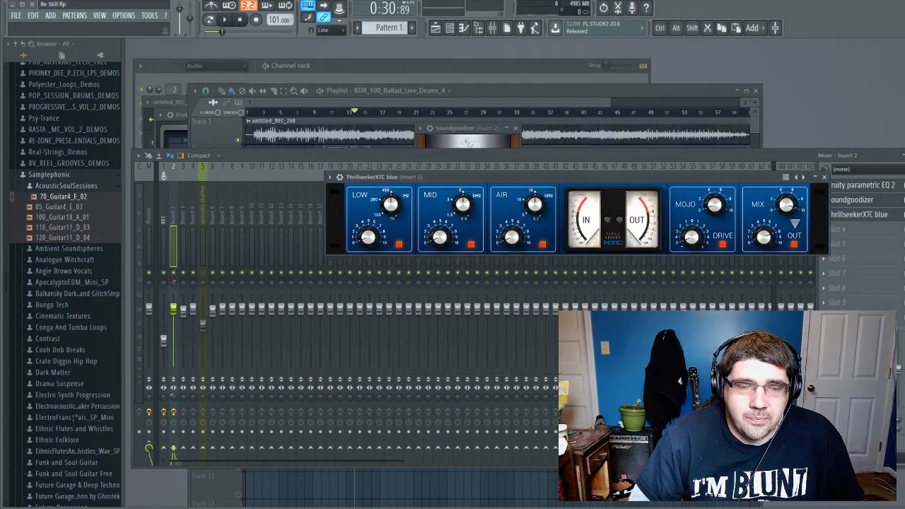
left_click_drag(468, 181, 362, 129)
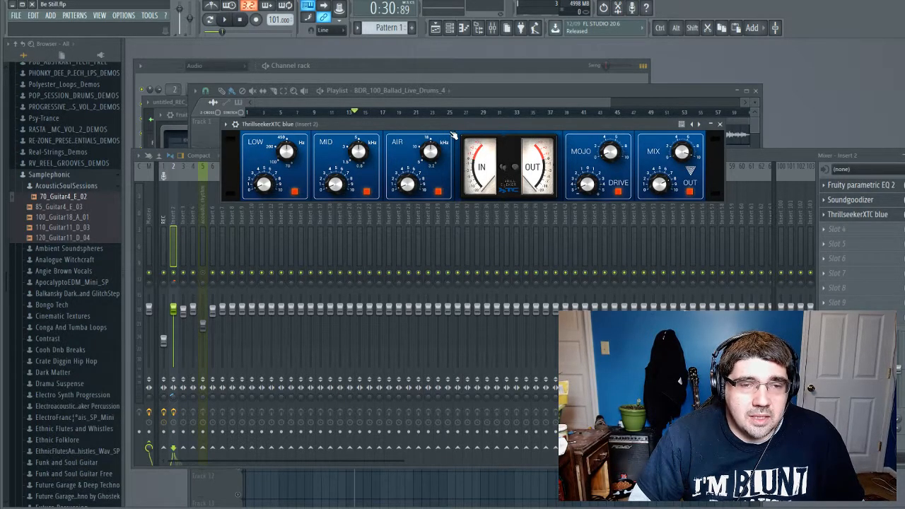
left_click_drag(457, 130, 446, 205)
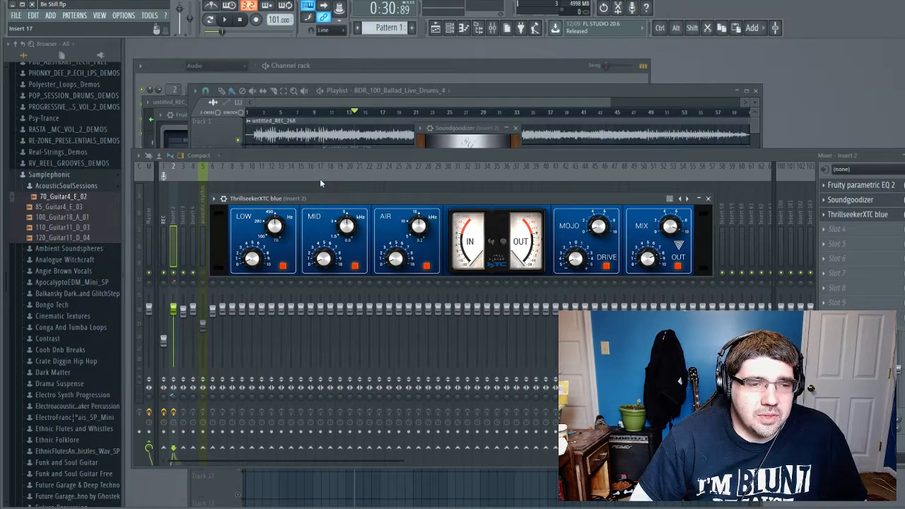
Play the soloed guitar and switch ThrillseekerXTC blue's power off and on to compare the sound.
key("space")
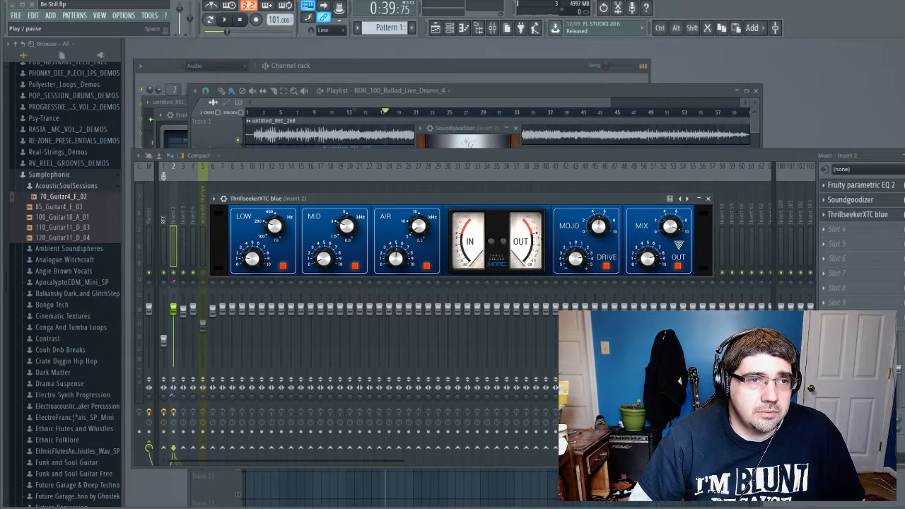
left_click(225, 20)
left_click(678, 266)
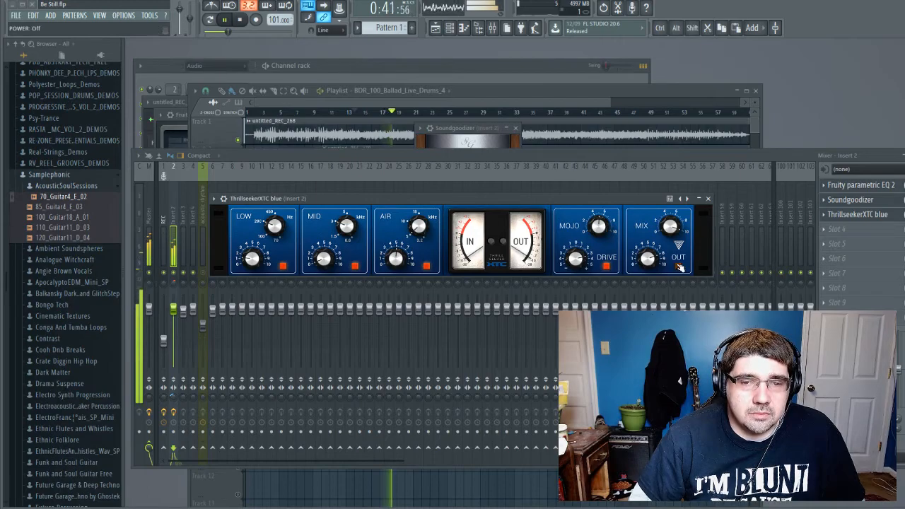
left_click(678, 266)
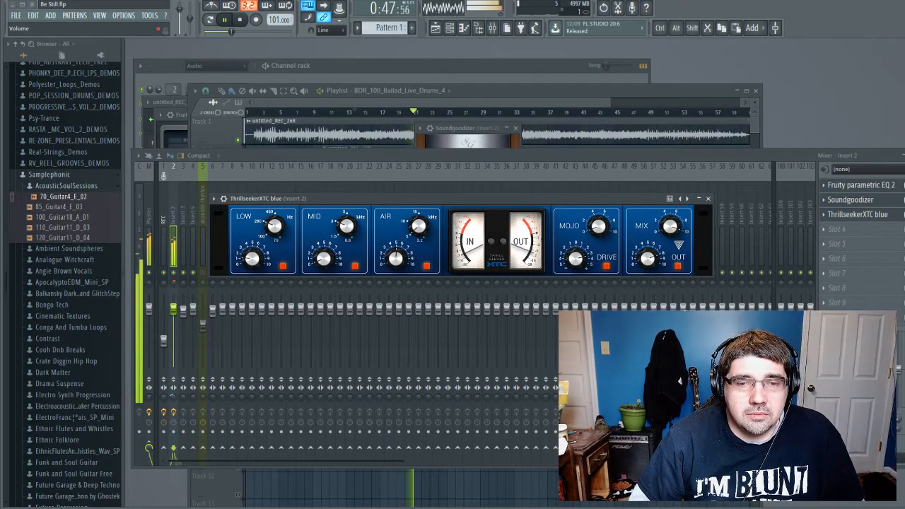
Adjust ThrillseekerXTC blue's Mojo and set its Drive to about 0.79 during playback, and stop playback.
left_click_drag(598, 226, 598, 219)
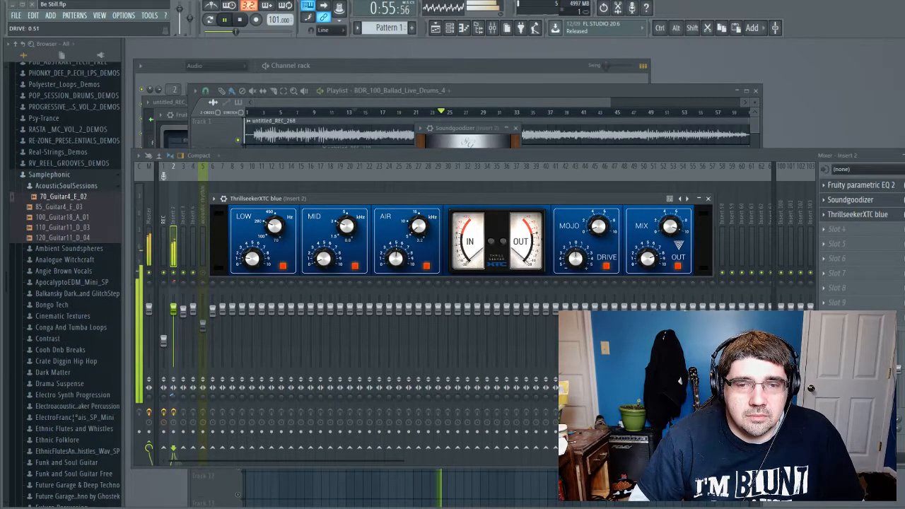
left_click_drag(575, 259, 575, 217)
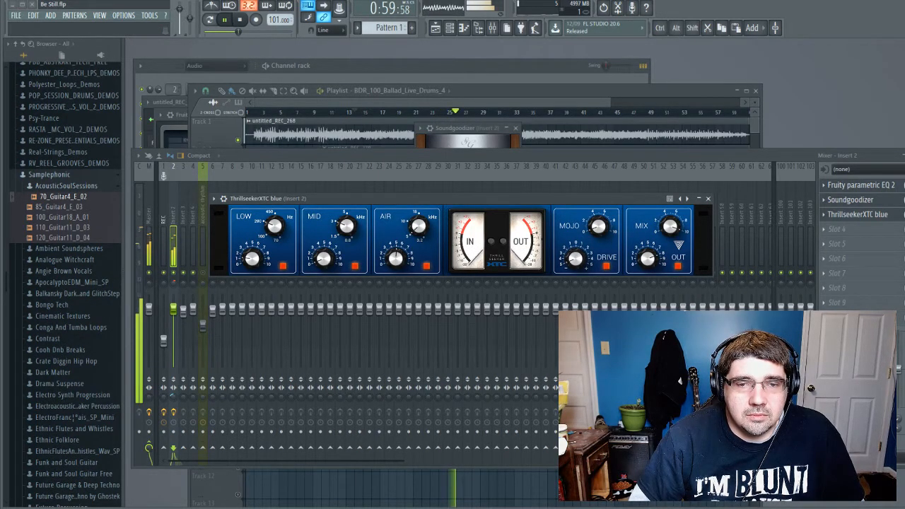
left_click_drag(575, 259, 575, 268)
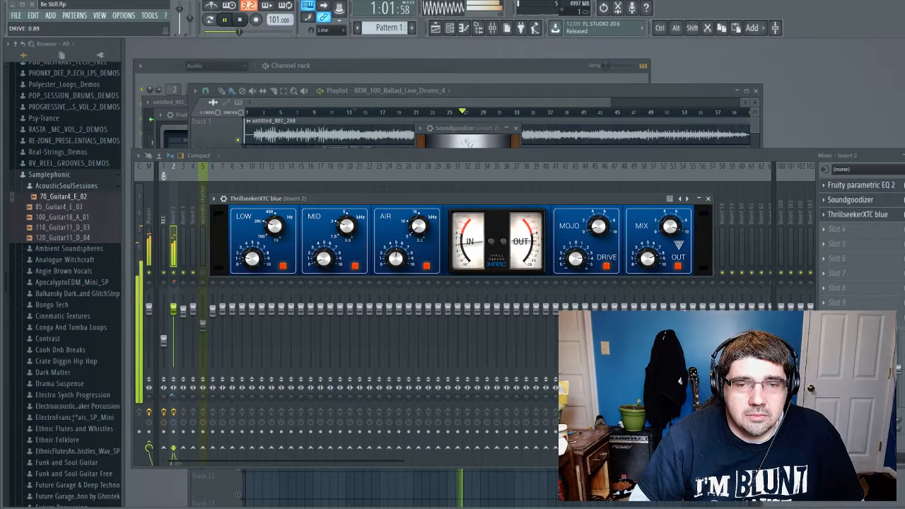
left_click_drag(575, 268, 576, 272)
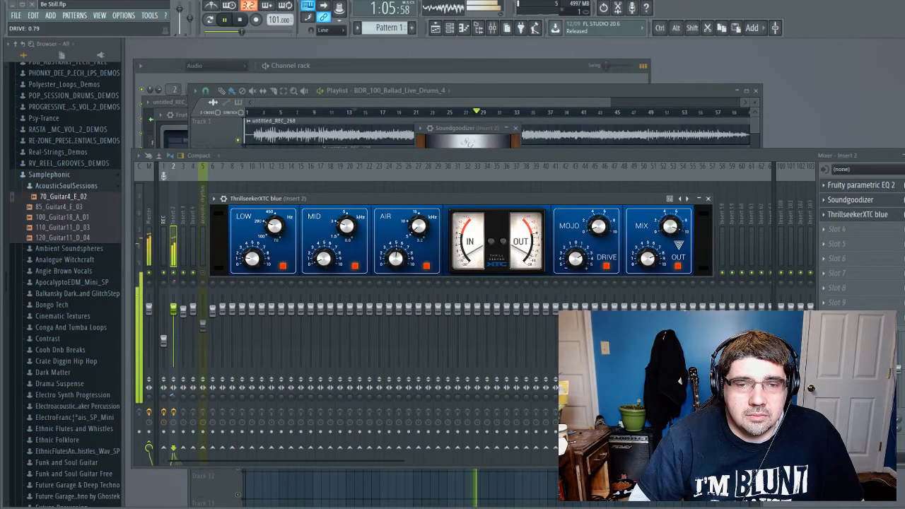
left_click_drag(598, 225, 598, 199)
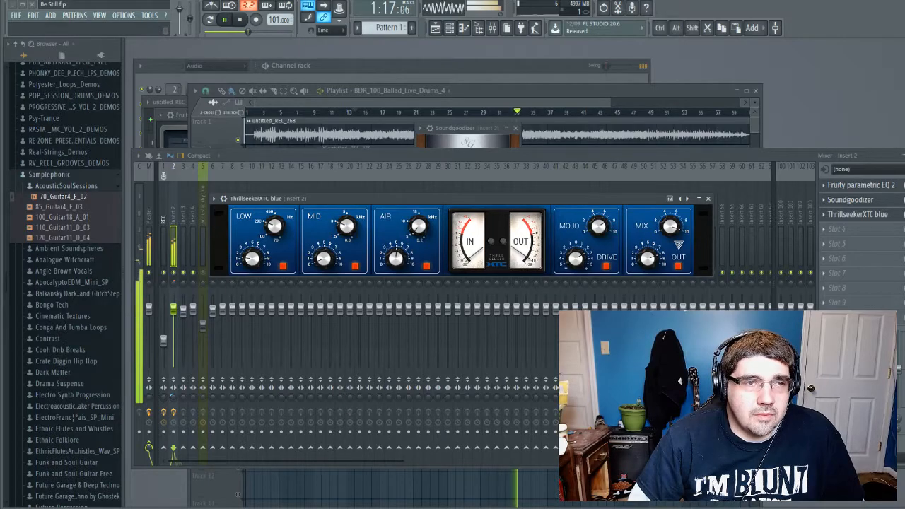
left_click(241, 20)
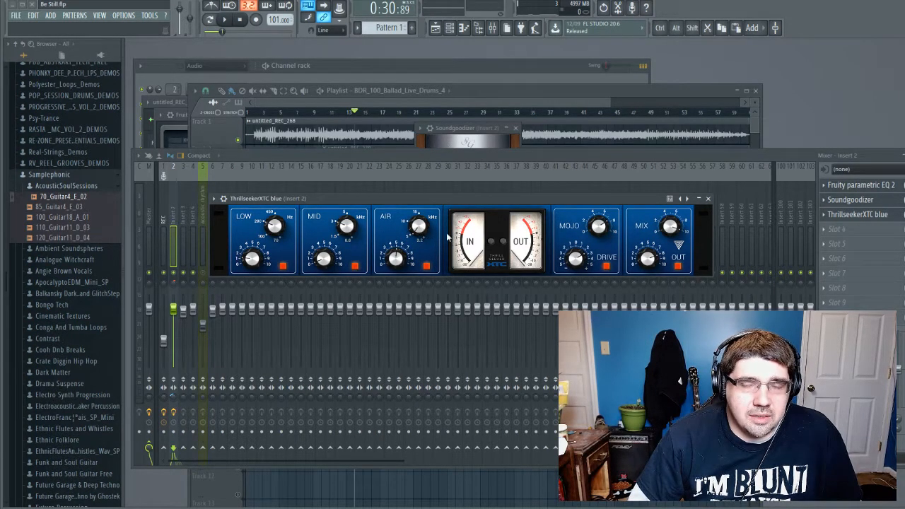
Check Insert 2's parametric EQ curve and compare ThrillseekerXTC blue's Air band off and on during playback.
left_click(861, 185)
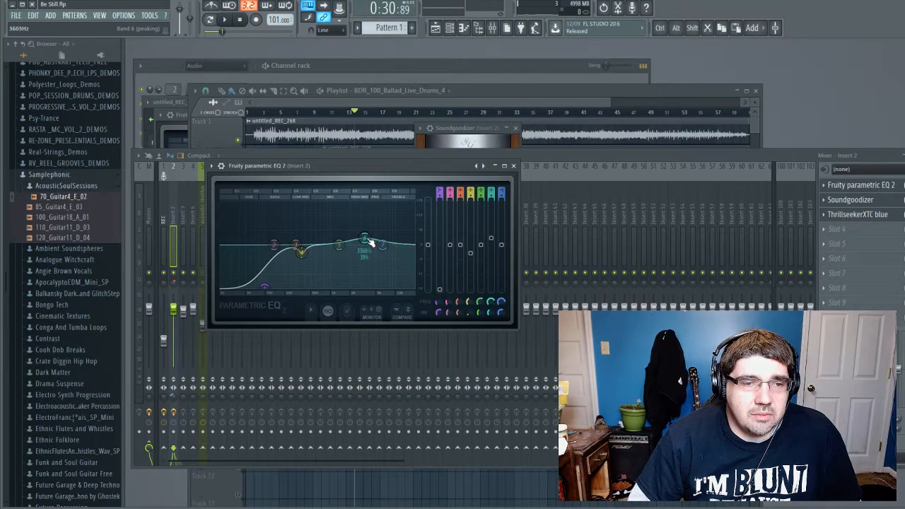
left_click(877, 219)
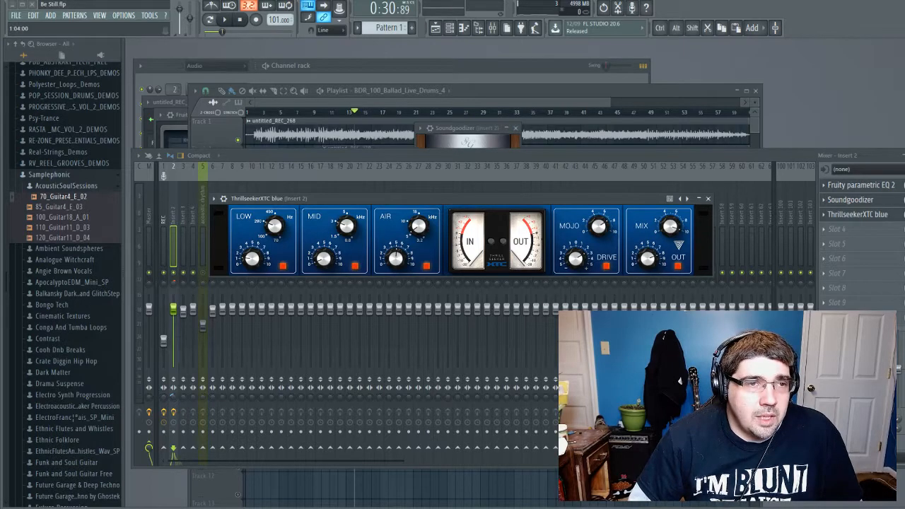
left_click(225, 19)
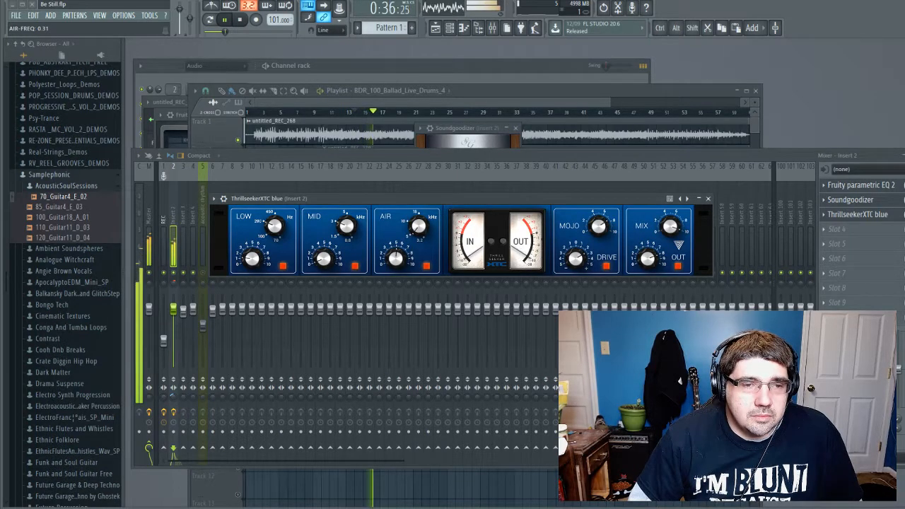
left_click(426, 266)
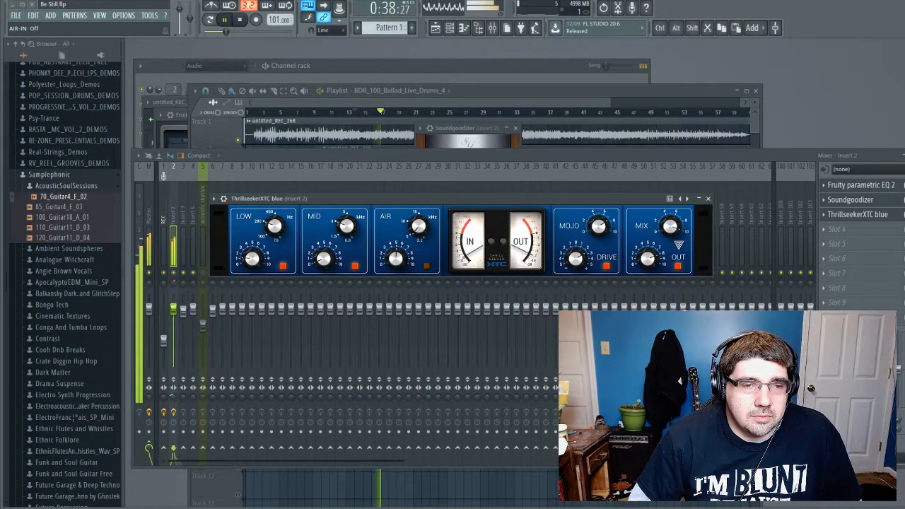
left_click(426, 266)
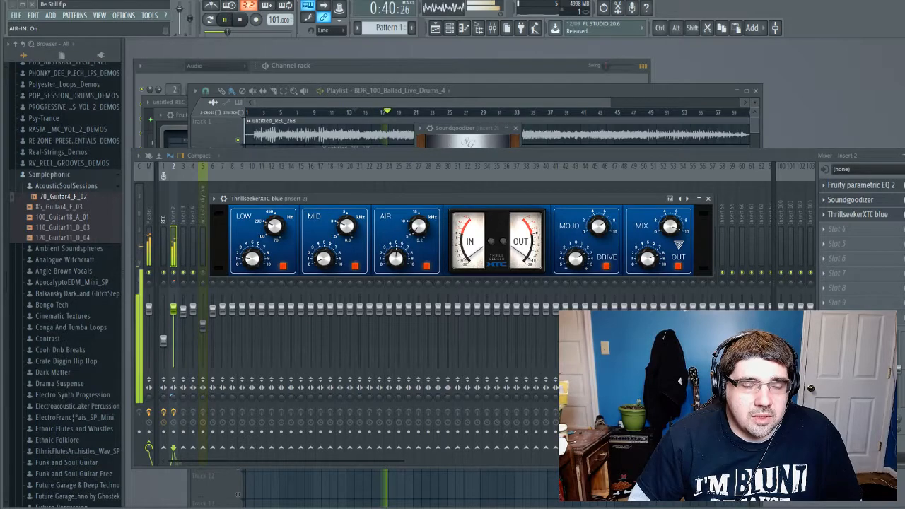
left_click(426, 266)
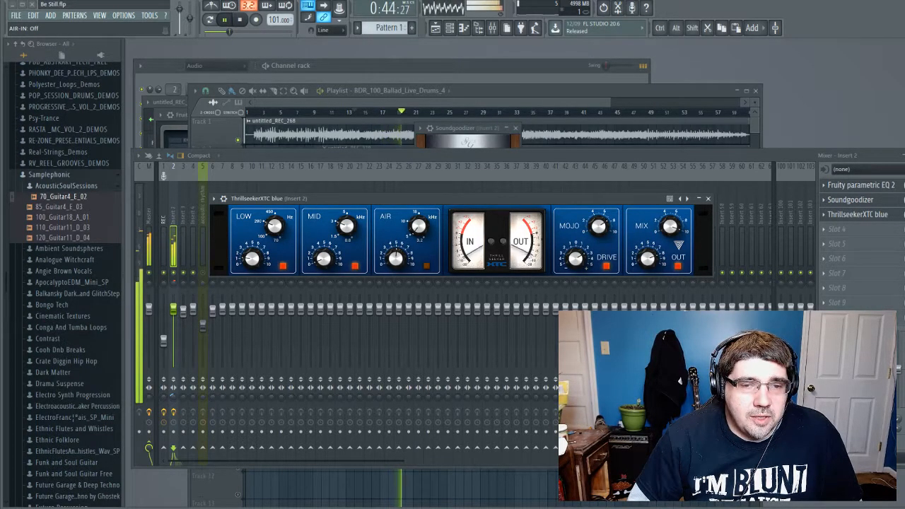
left_click(427, 266)
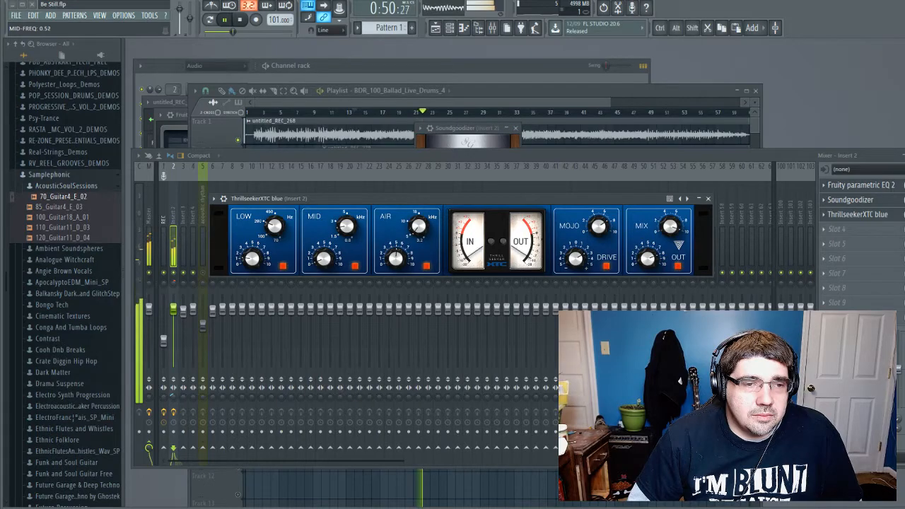
Set ThrillseekerXTC blue's Mid frequency to about 0.56 and fine-tune its Mid gain while the guitar plays.
left_click_drag(347, 226, 347, 227)
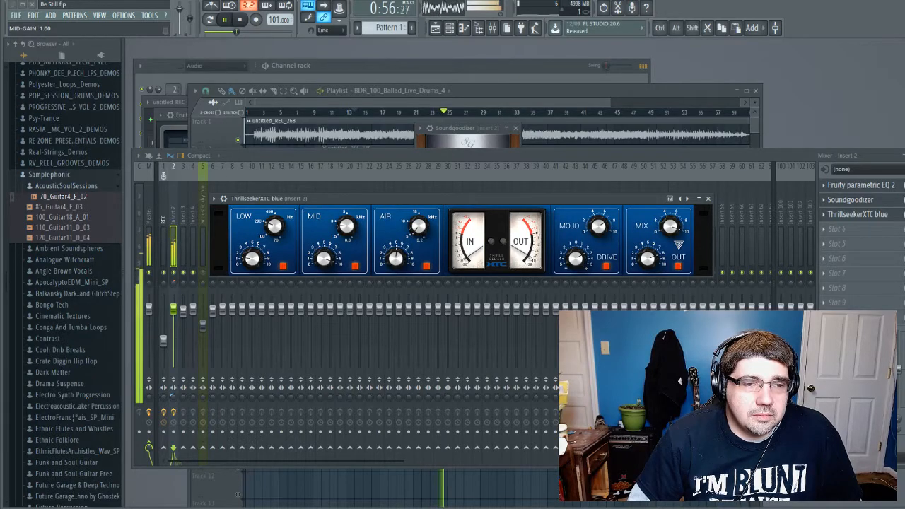
left_click_drag(346, 225, 346, 219)
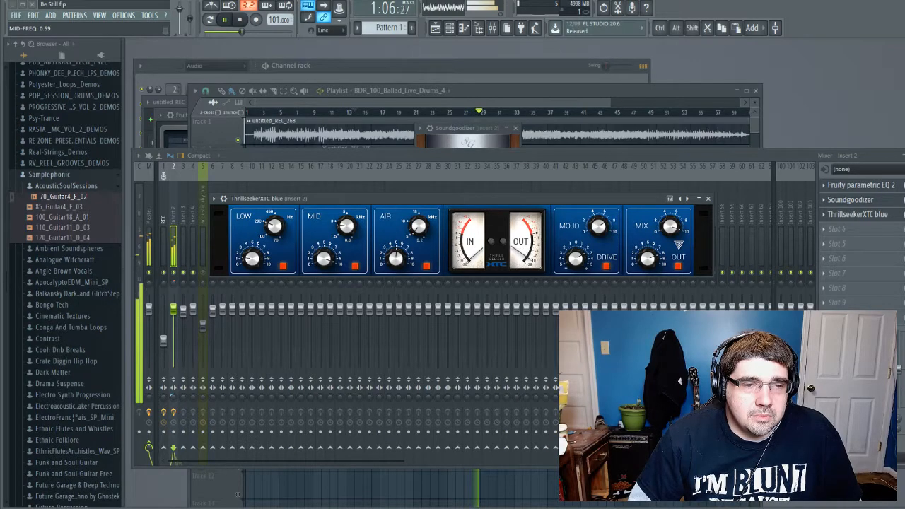
left_click_drag(346, 225, 347, 224)
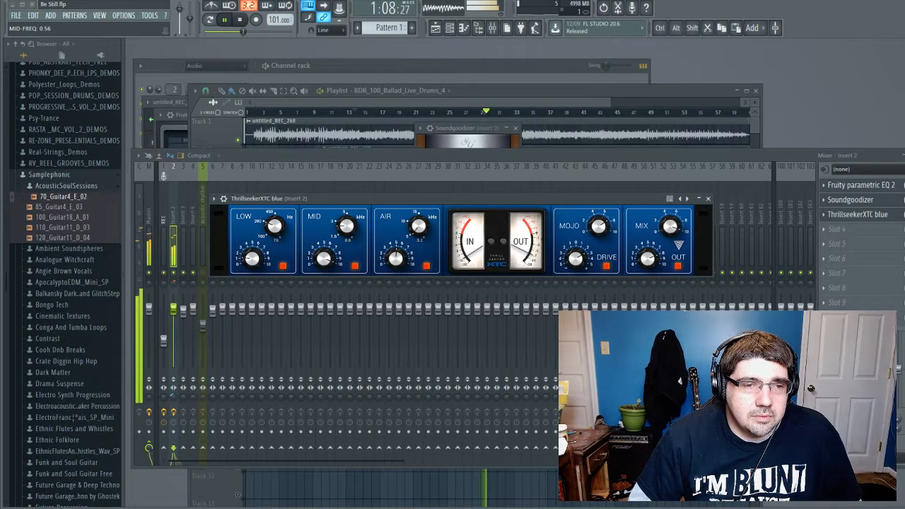
left_click_drag(324, 259, 324, 262)
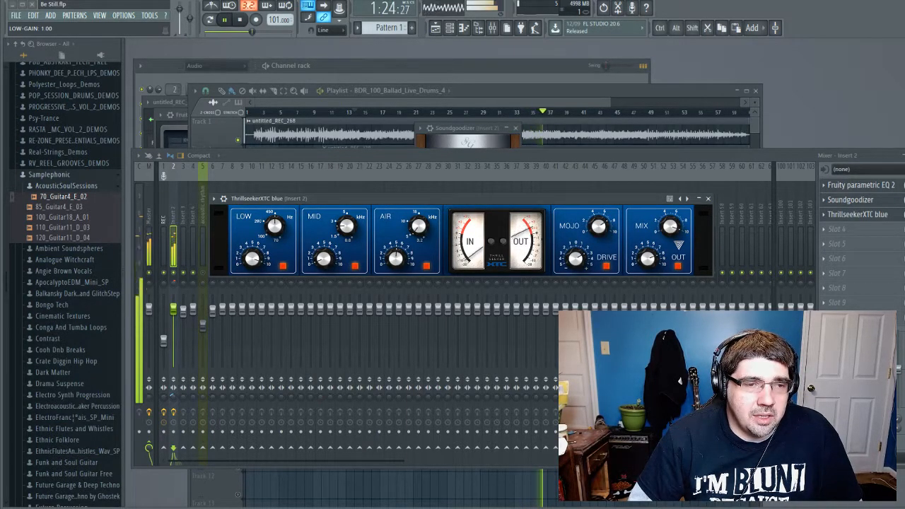
Adjust the frequency and gain of ThrillseekerXTC blue's Low band by ear and stop playback.
left_click_drag(274, 225, 275, 246)
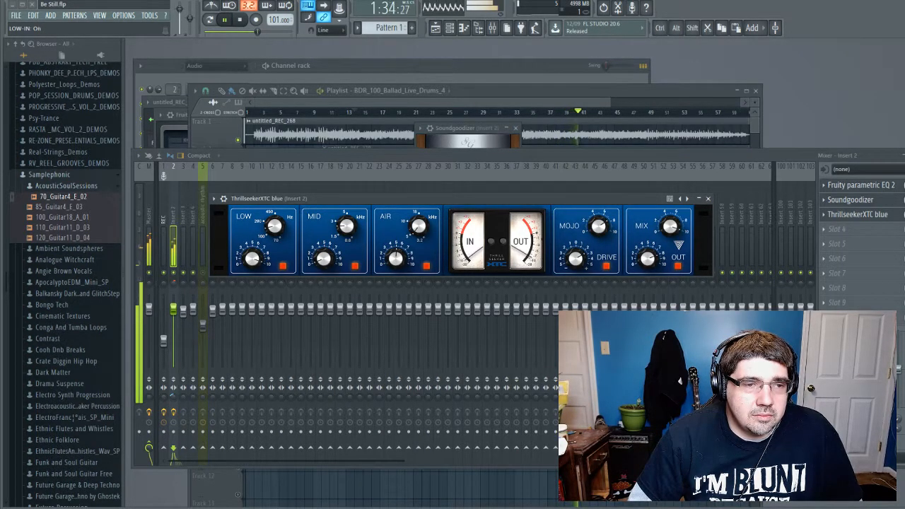
left_click_drag(252, 259, 251, 275)
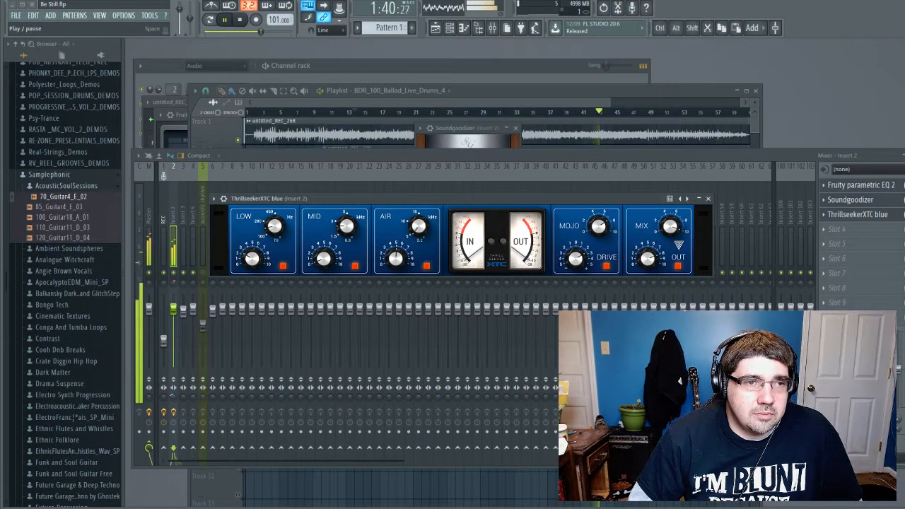
left_click(224, 19)
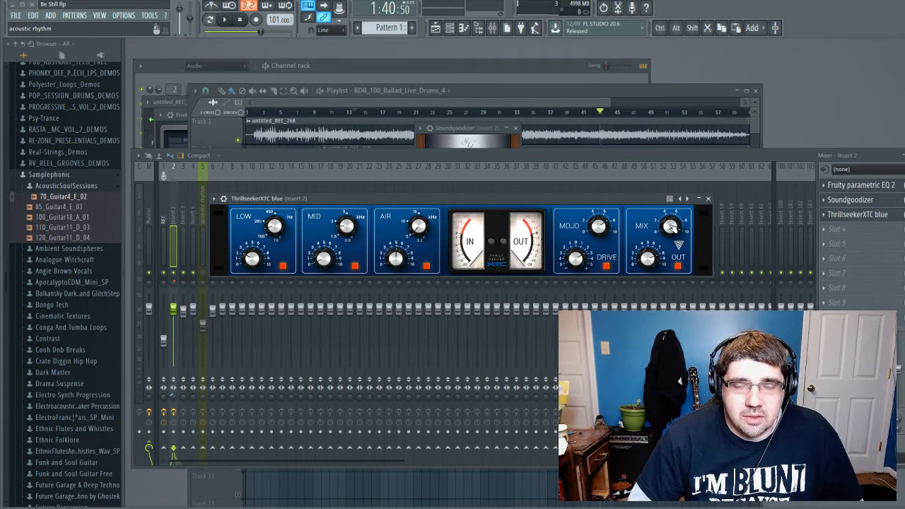
Set ThrillseekerXTC blue's Mix to about 0.17 during playback, compare the sound using its power switch, and stop.
left_click_drag(672, 227, 671, 225)
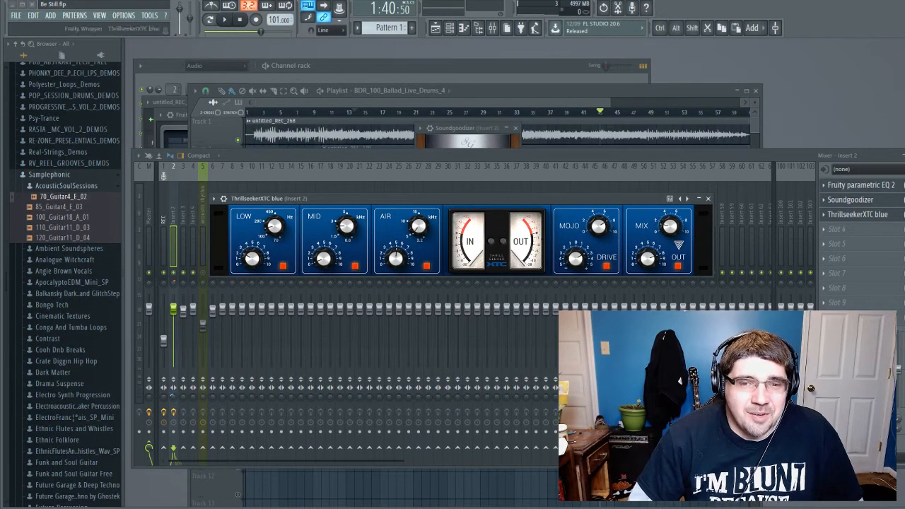
left_click(225, 19)
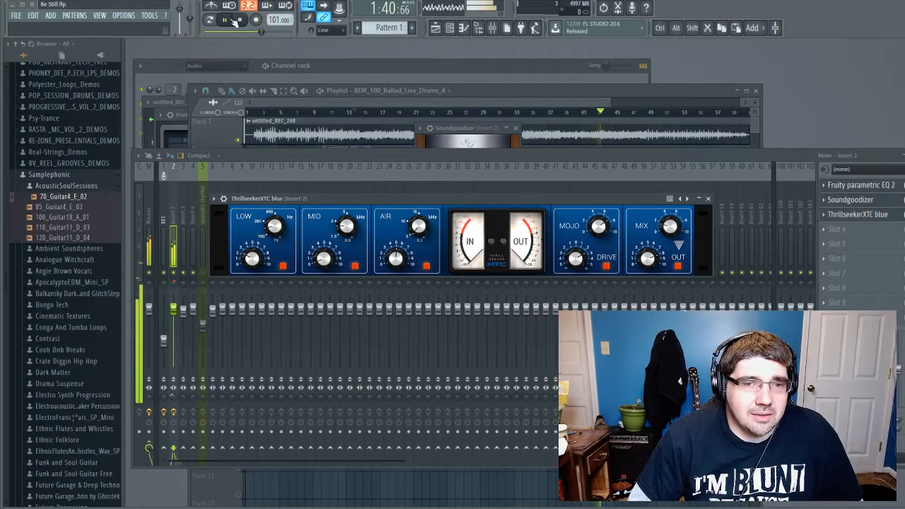
left_click_drag(670, 225, 670, 198)
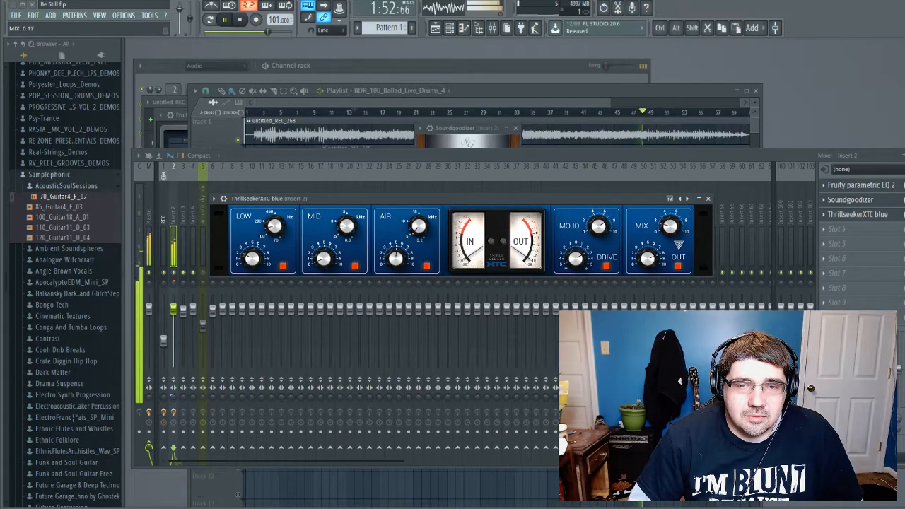
left_click(678, 266)
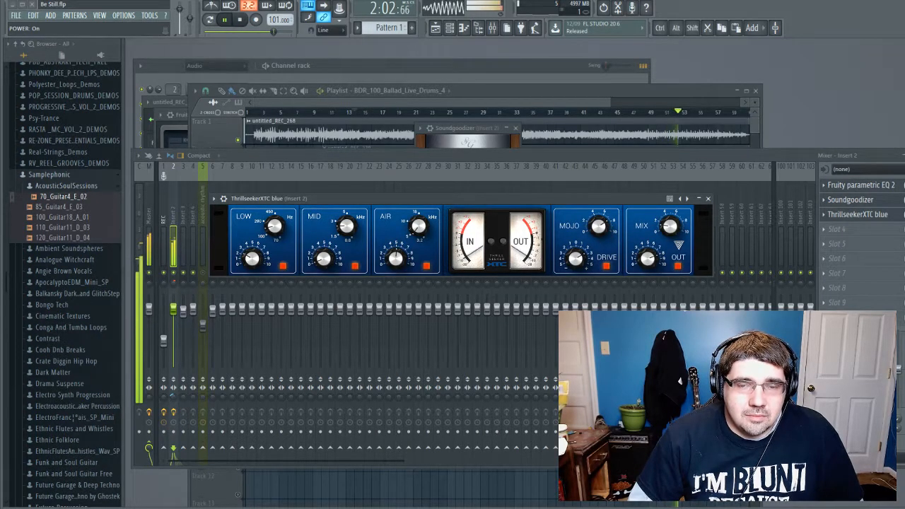
key("space")
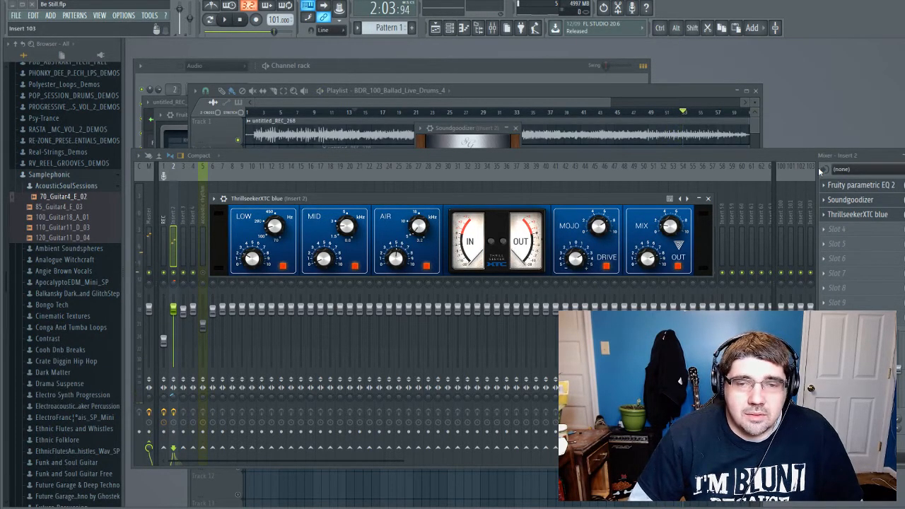
Load Fruity Reeverb 2 into Insert 2's fourth effect slot and arrange the plugin windows above the mixer tracks.
left_click_drag(576, 196, 582, 126)
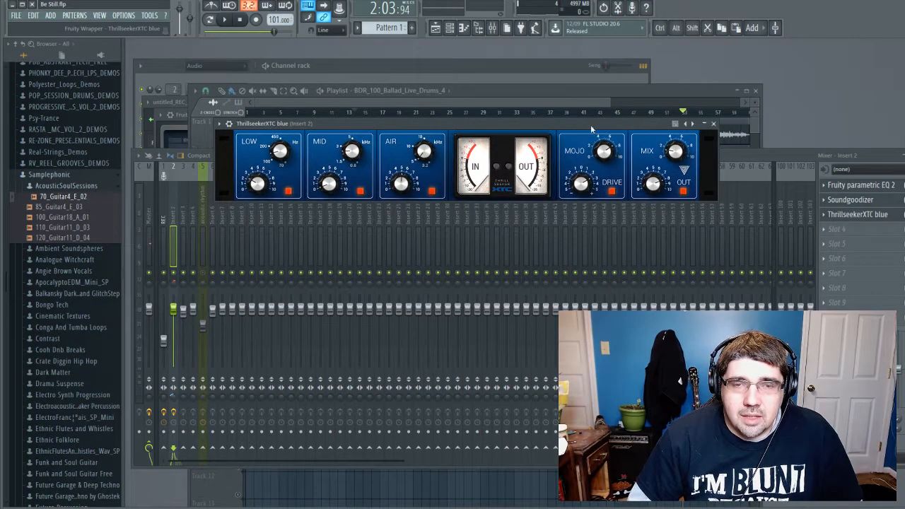
left_click(843, 233)
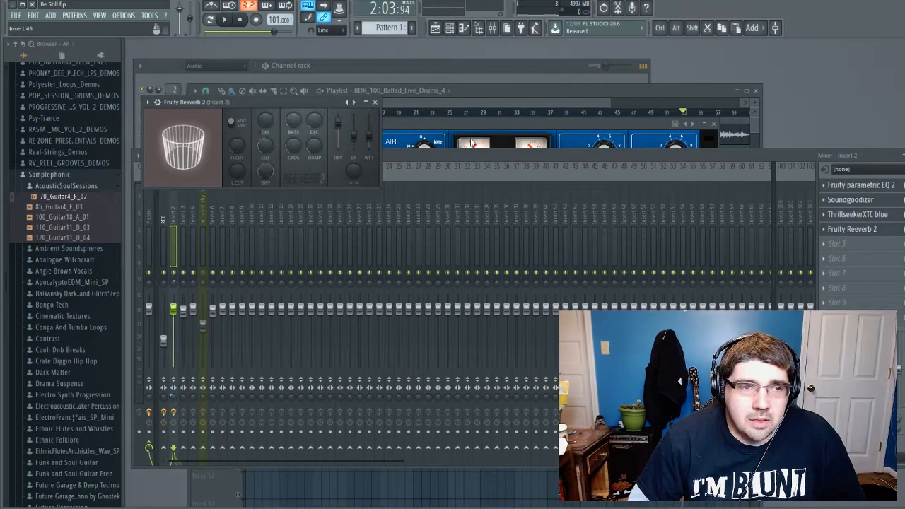
left_click_drag(176, 100, 353, 141)
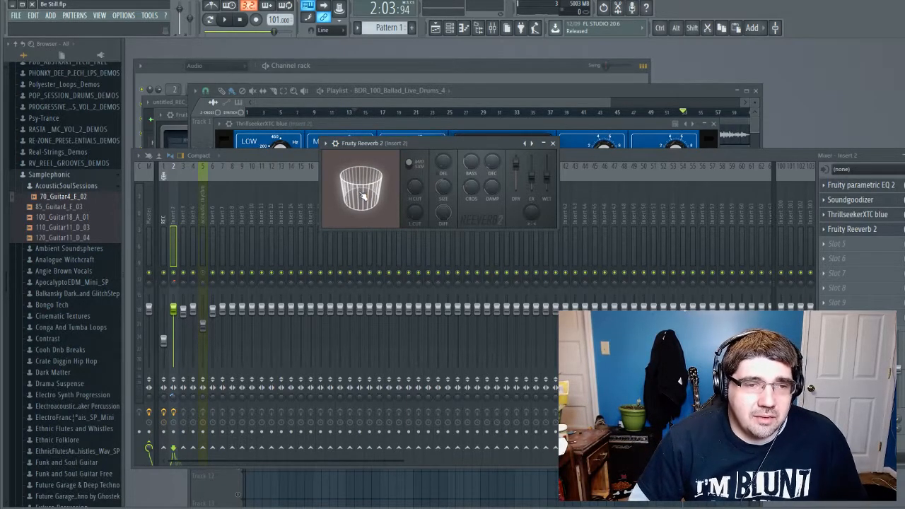
Play the guitar through Fruity Reeverb 2 and adjust the reverb's wet level and bass multiplier.
left_click(226, 20)
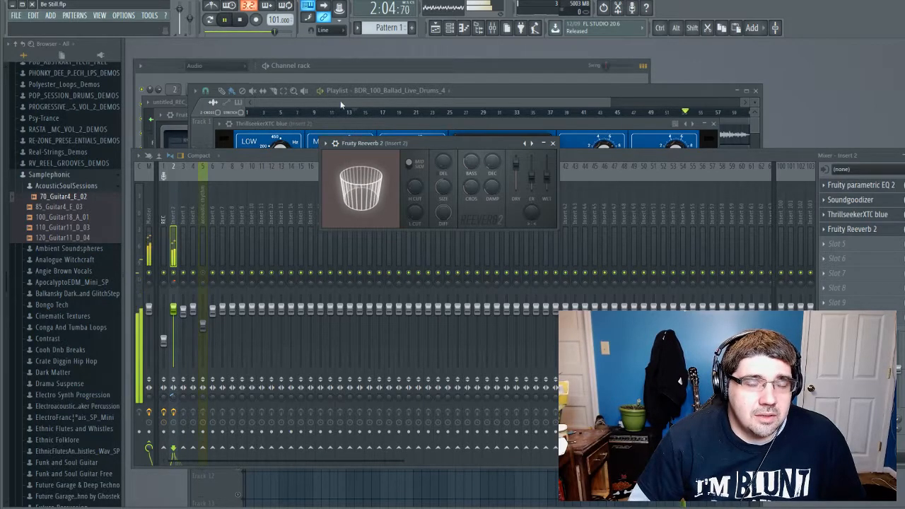
left_click_drag(546, 177, 547, 181)
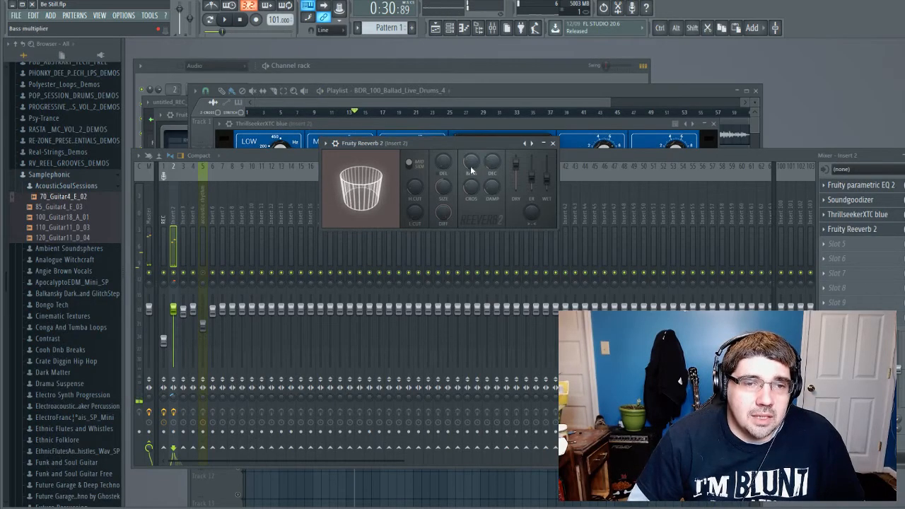
mouse_move(473, 163)
left_mouse_down()
mouse_move(474, 181)
mouse_move(475, 163)
left_mouse_up()
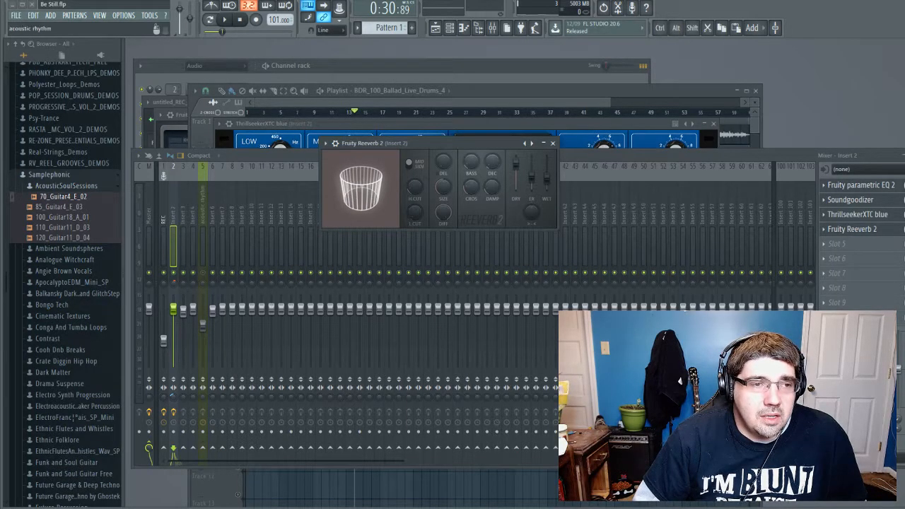
Restart playback, reduce Fruity Reeverb 2's room size and fine-tune its wet level, then stop.
left_click(217, 487)
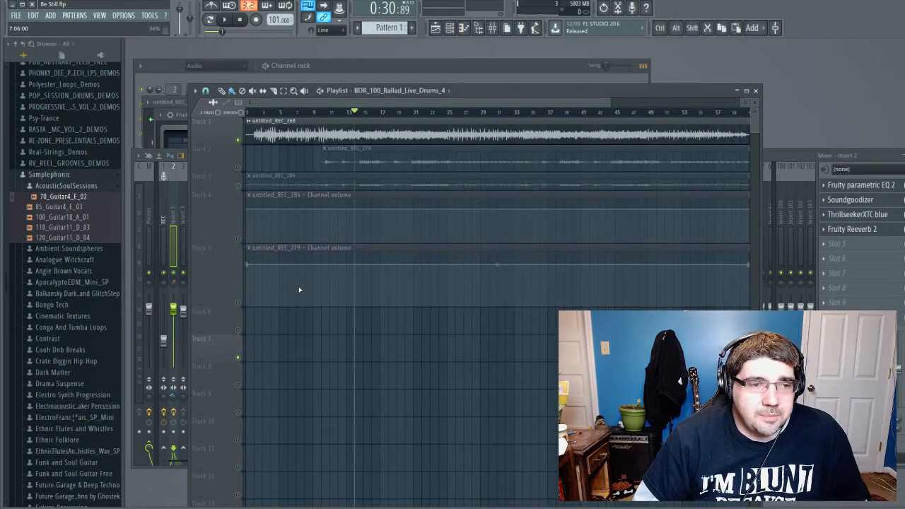
key("space")
left_click(855, 229)
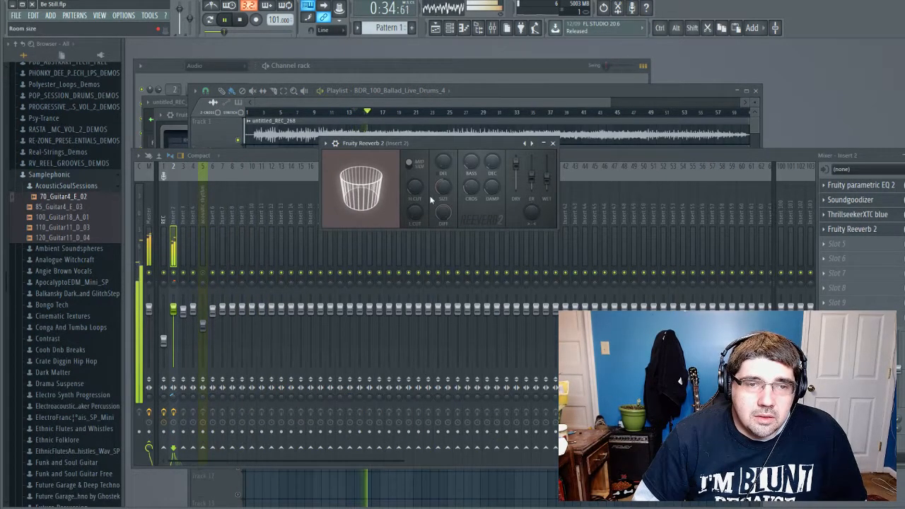
left_click_drag(443, 186, 450, 191)
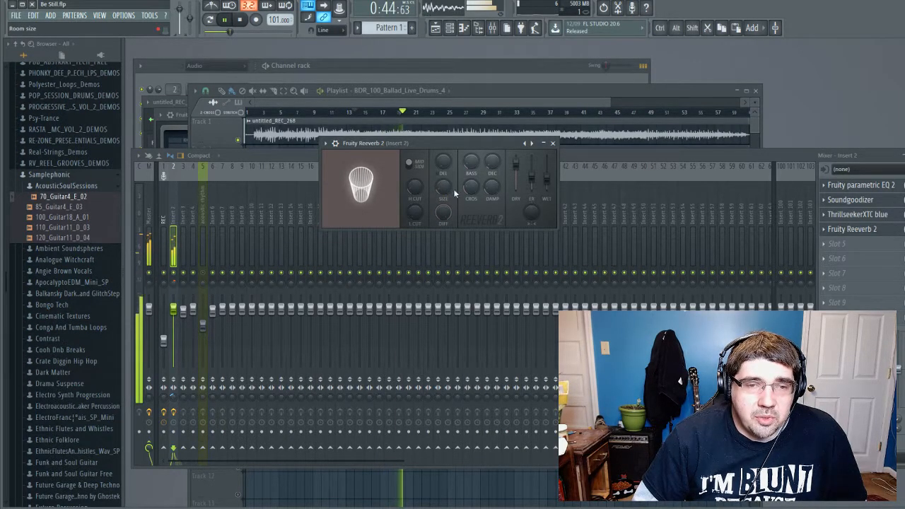
left_click_drag(546, 180, 547, 181)
key("space")
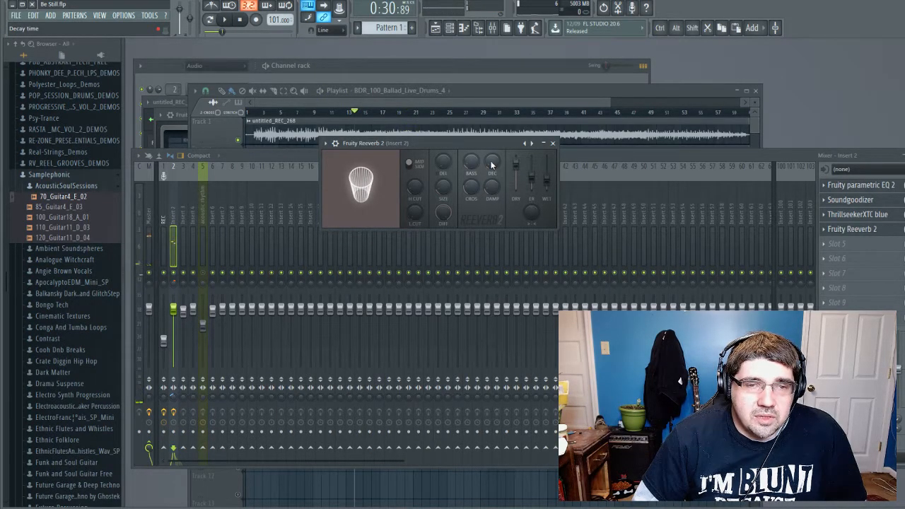
Adjust Fruity Reeverb 2's decay time and wet level while the guitar plays, and stop playback.
key("space")
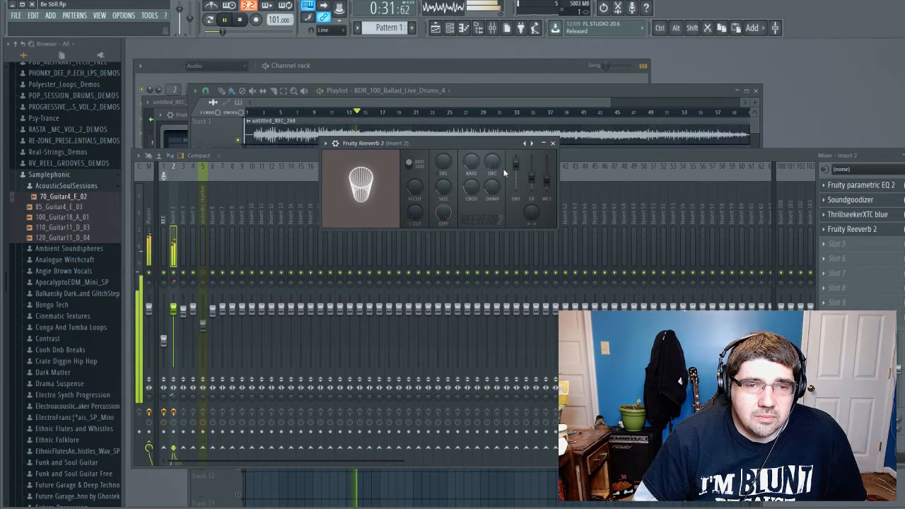
left_click_drag(494, 166, 494, 170)
left_click_drag(547, 183, 548, 180)
key("space")
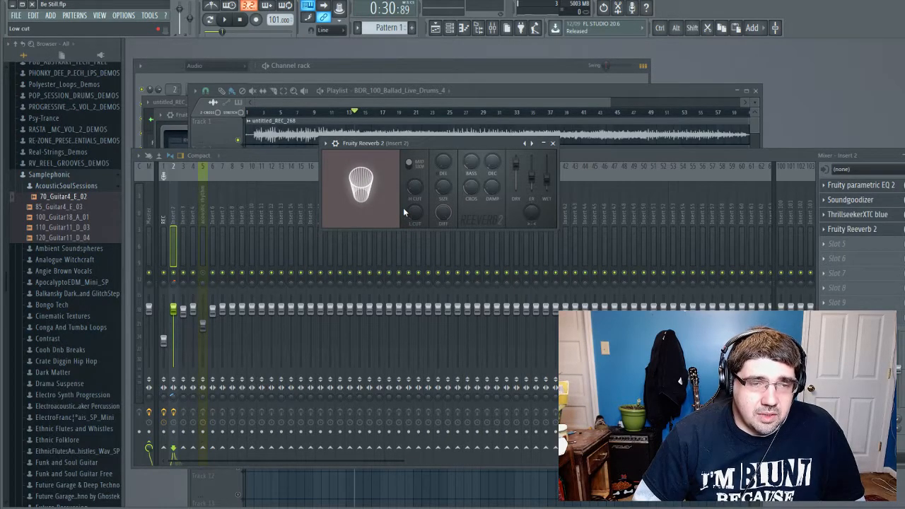
Fine-tune Fruity Reeverb 2's low cut during playback and stop.
key("space")
mouse_move(415, 217)
left_mouse_down()
mouse_move(415, 202)
mouse_move(416, 217)
left_mouse_up()
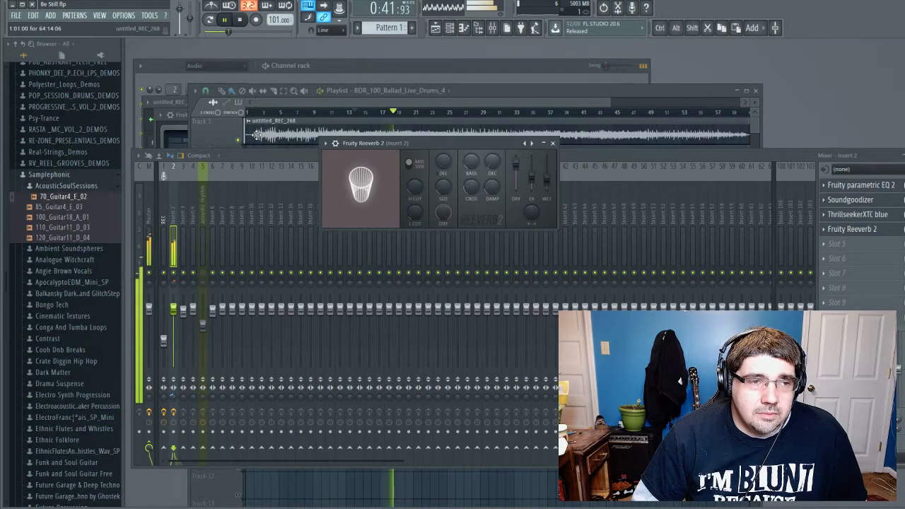
key("space")
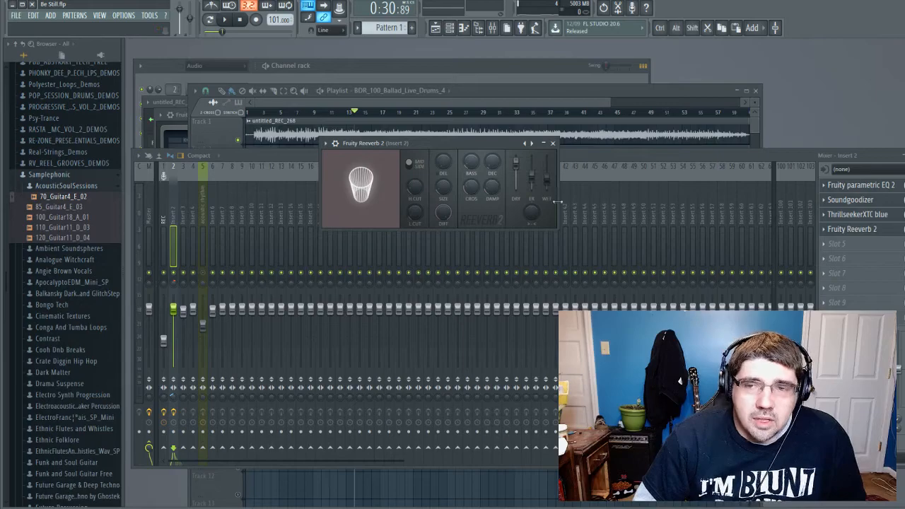
Bring the Playlist to the front and unmute Track 2.
left_click(216, 135)
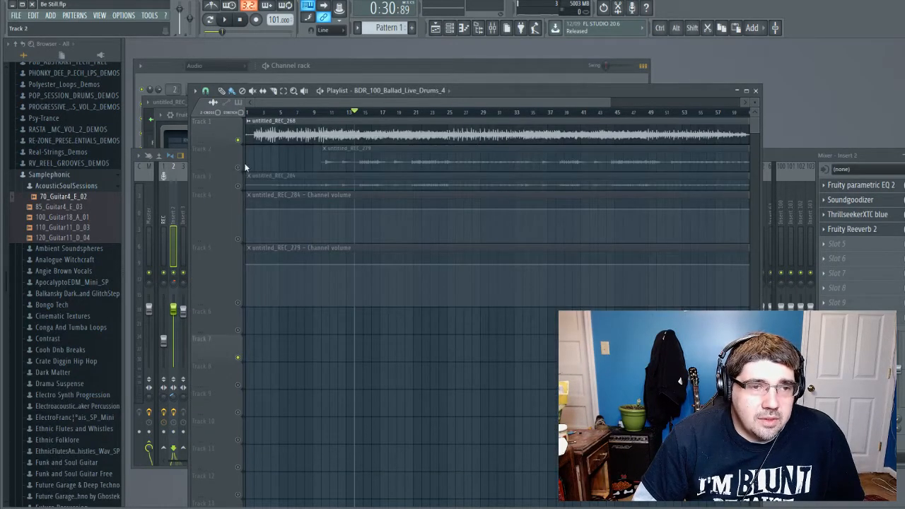
left_click(239, 169)
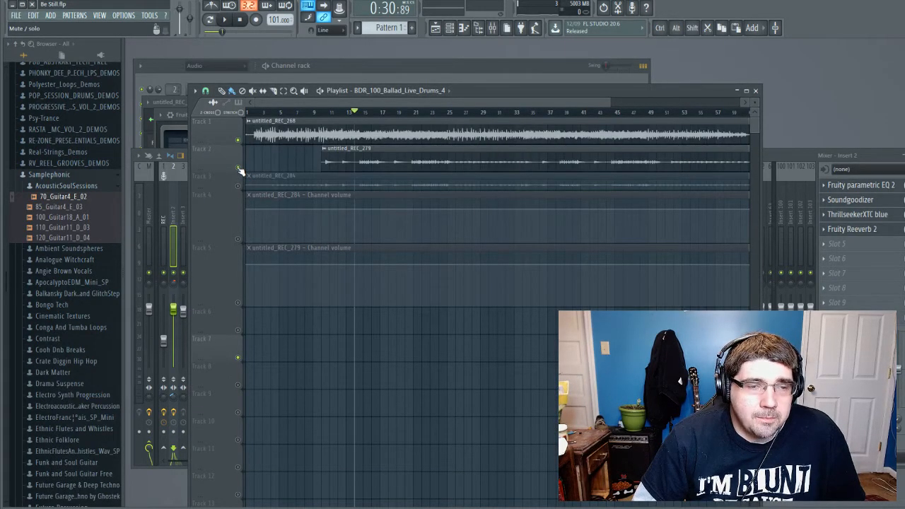
Start playback, bring the Mixer to the front, raise the acoustic rhythm fader to about -2.6 dB and stop.
key("space")
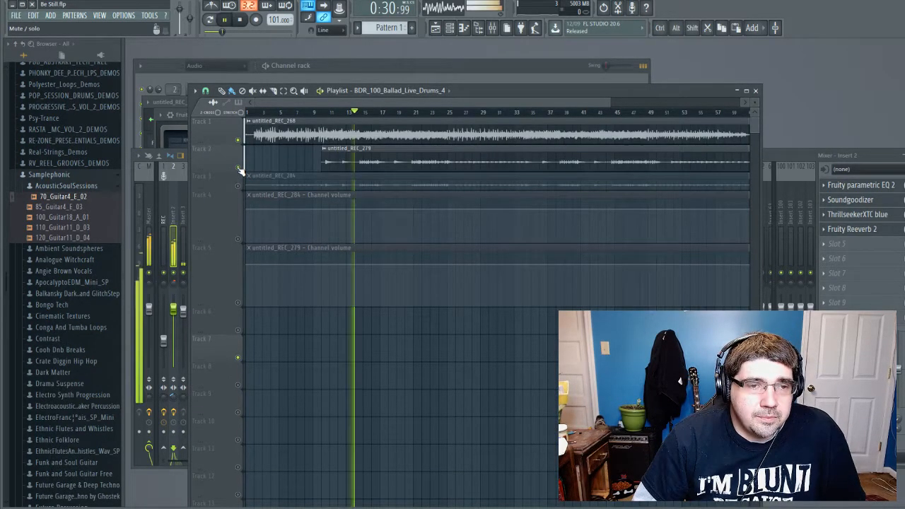
left_click(786, 154)
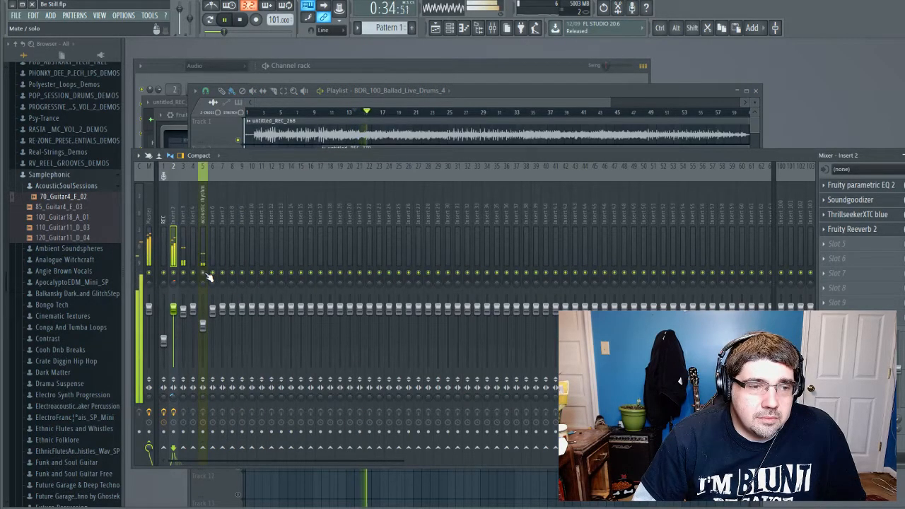
left_click(202, 321)
left_click_drag(202, 321, 203, 314)
key("space")
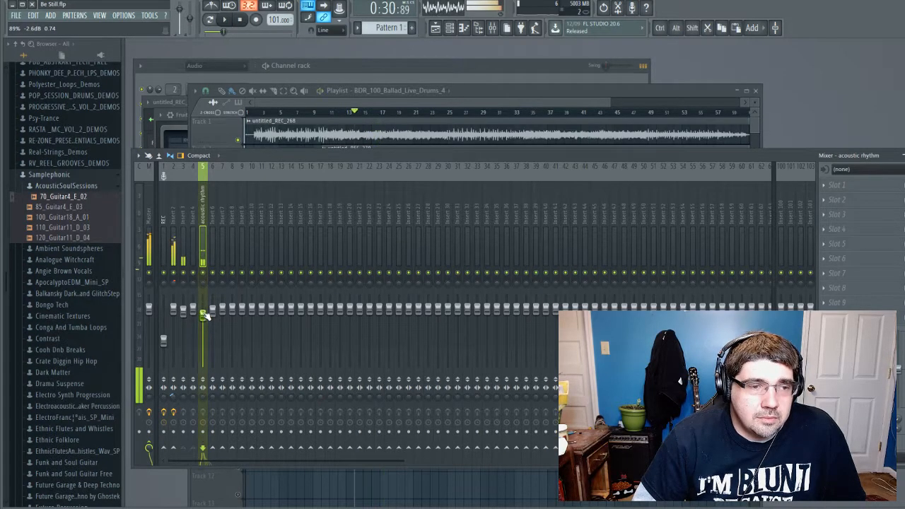
Select Insert 3 in the Mixer and fine-tune its panning while listening to repeated playback, stopping at the end.
left_click(228, 126)
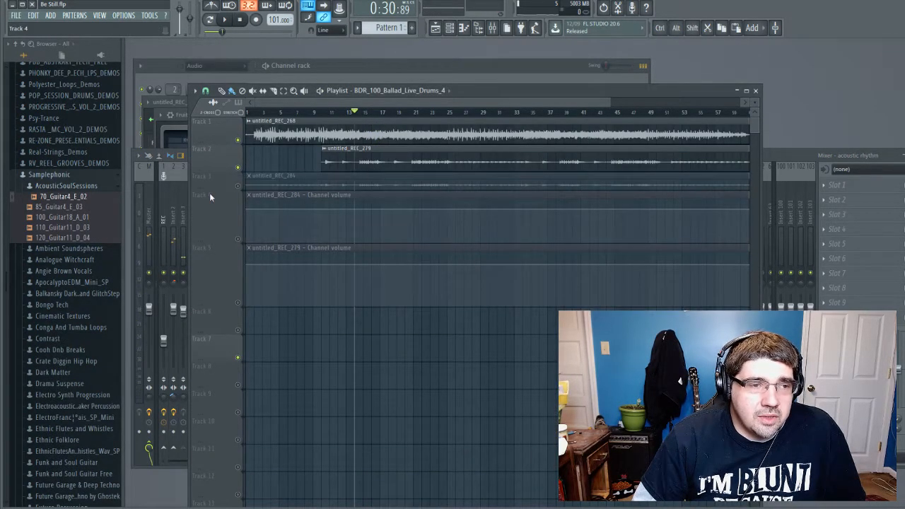
left_click(775, 157)
left_click(183, 224)
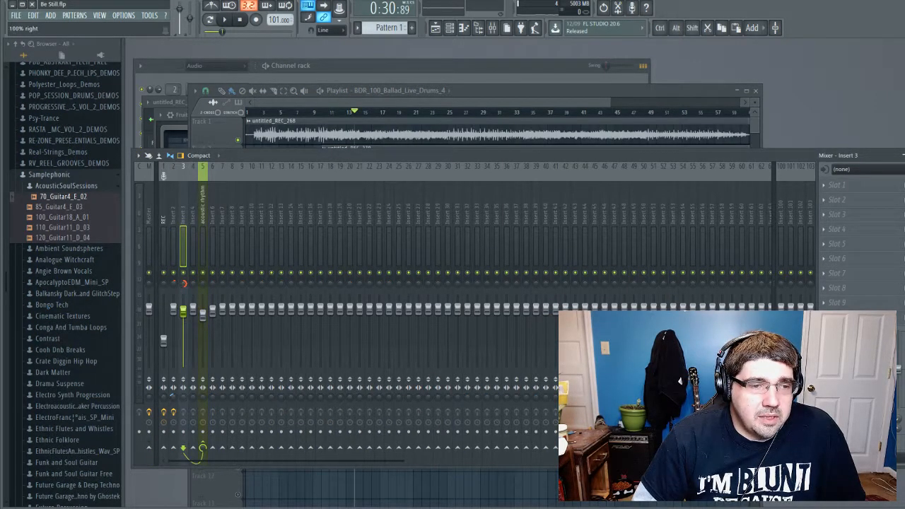
key("space")
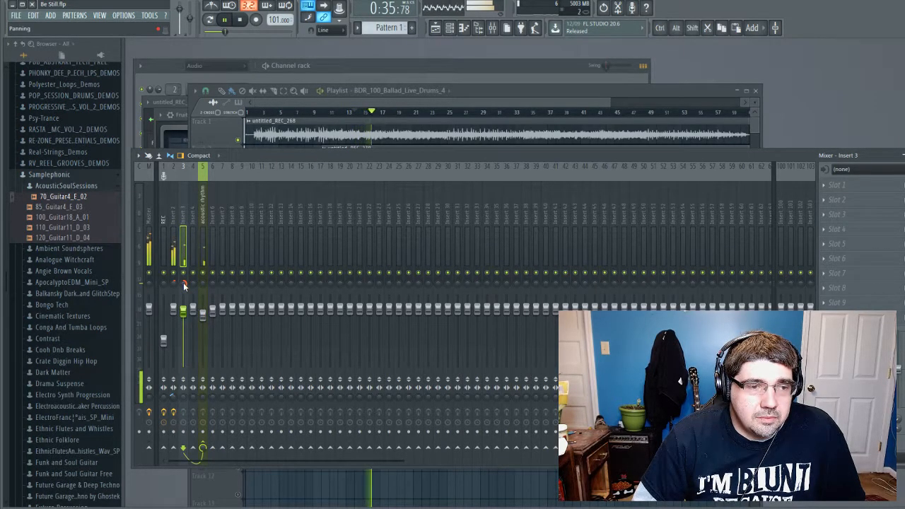
key("space")
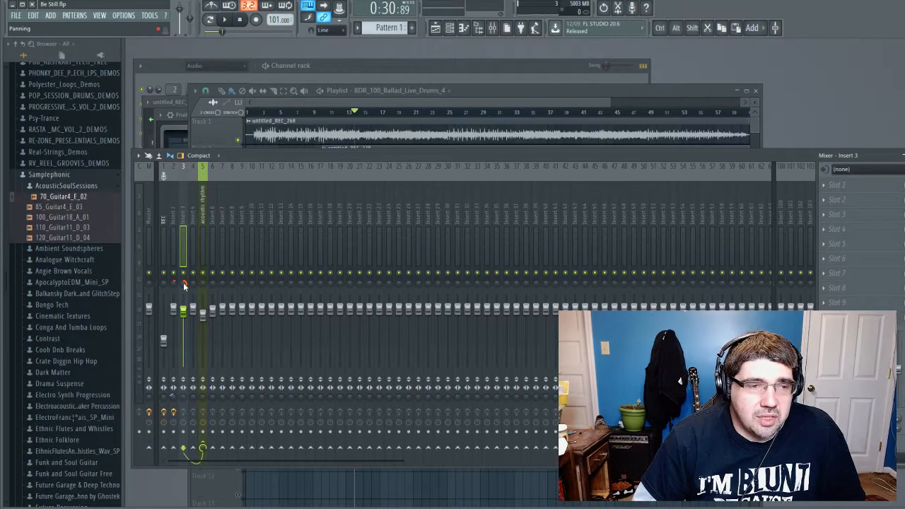
key("space")
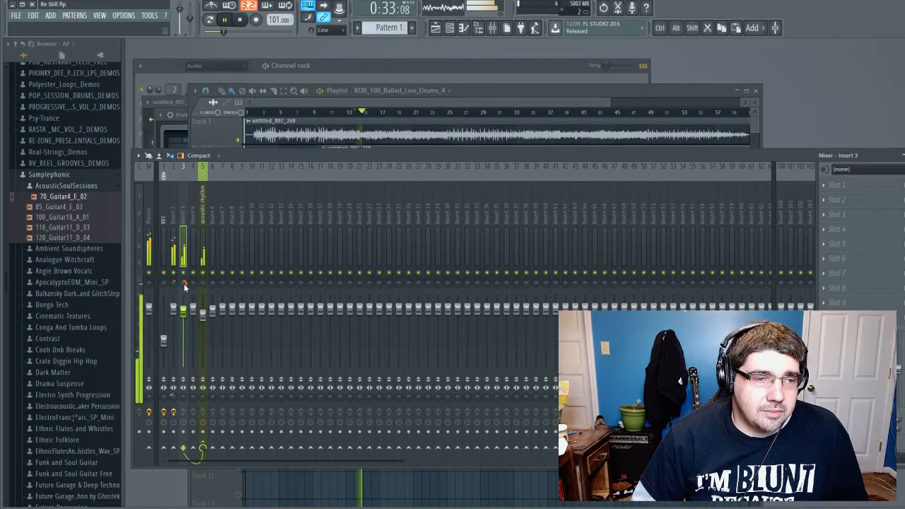
left_click_drag(185, 284, 182, 285)
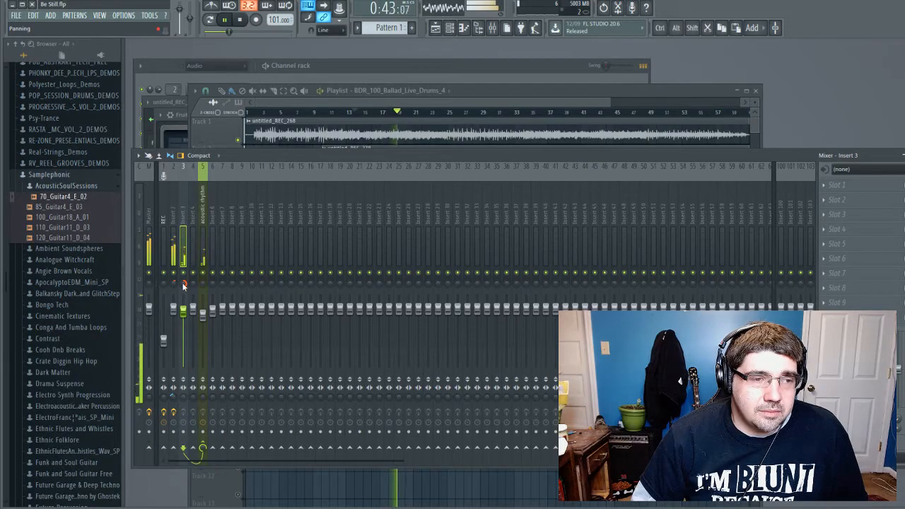
key("space")
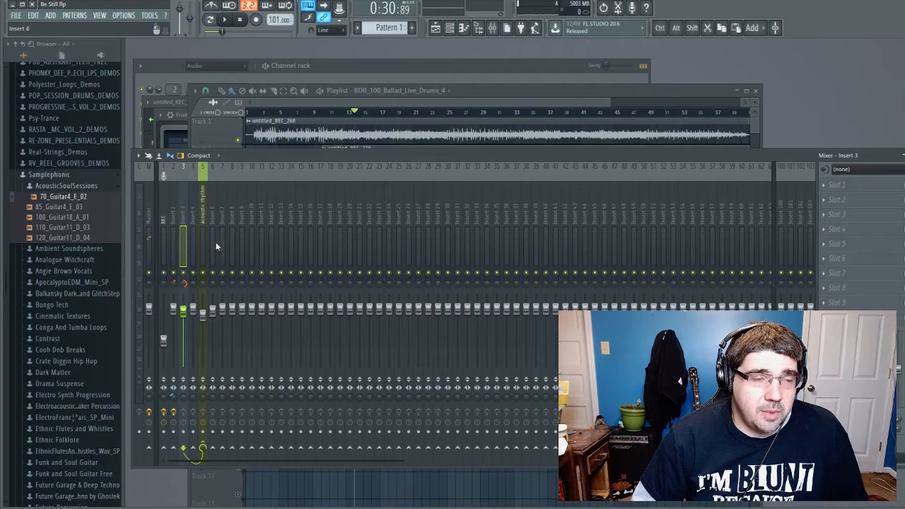
Add Fruity parametric EQ 2 to Insert 3 during playback, pull band 1 fully down near 139 Hz, and stop.
key("space")
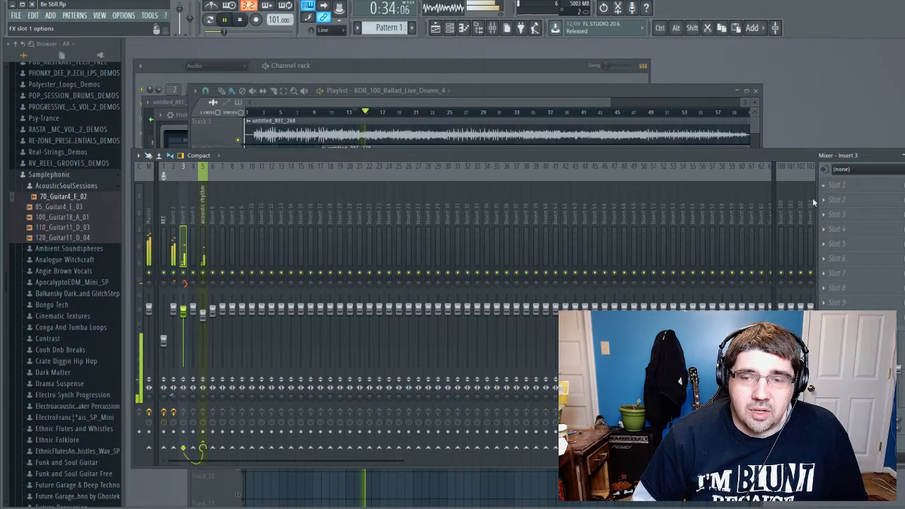
left_click(548, 344)
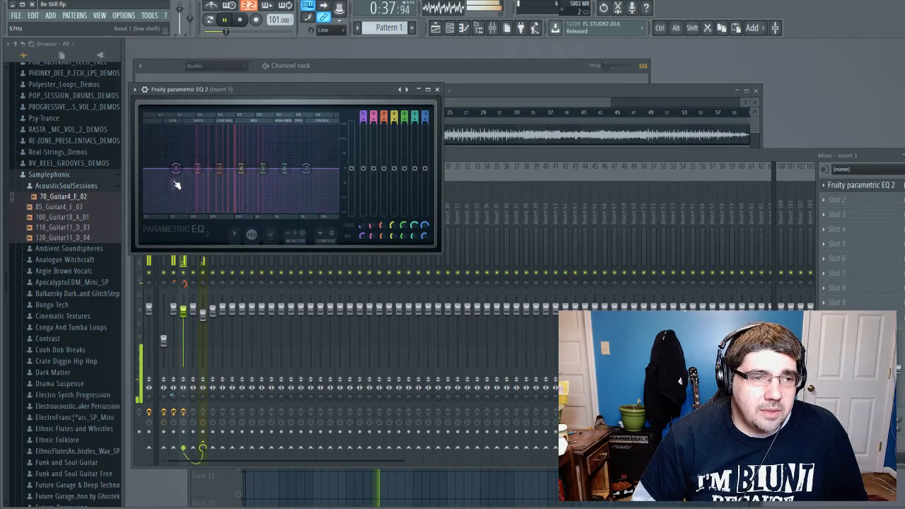
left_click_drag(176, 168, 199, 209)
key("space")
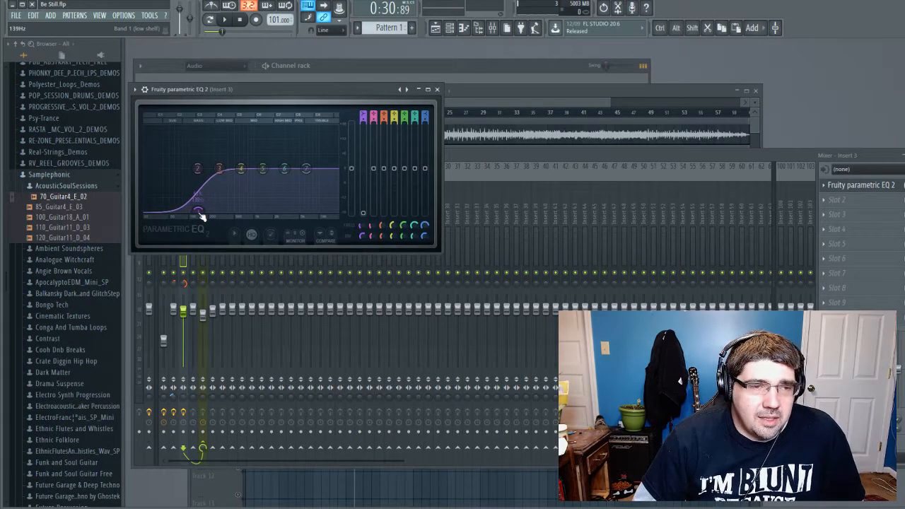
During playback, boost Insert 3's EQ band 6 about 3.4 dB near 4255 Hz, lower band 1's frequency, and stop.
key("space")
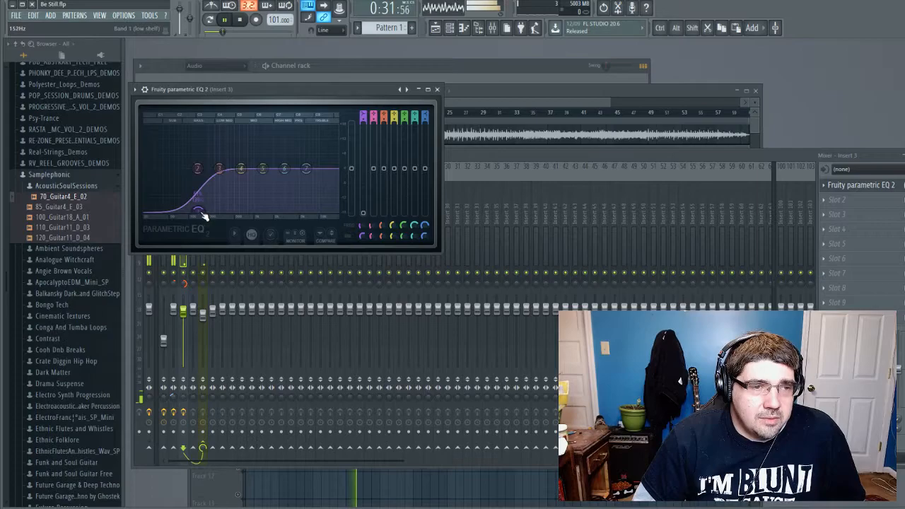
left_click_drag(198, 210, 191, 210)
mouse_move(306, 167)
left_mouse_down()
mouse_move(284, 160)
mouse_move(293, 161)
left_mouse_up()
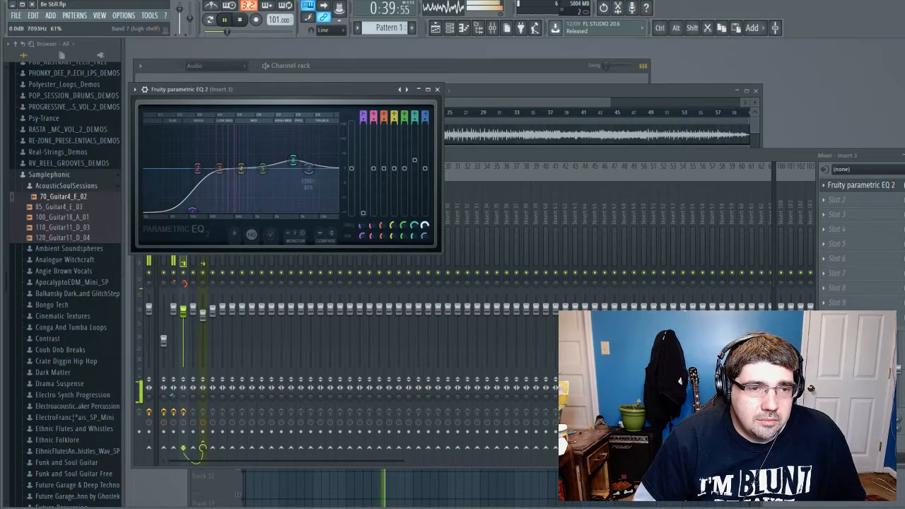
scroll(415, 225, "up", 3)
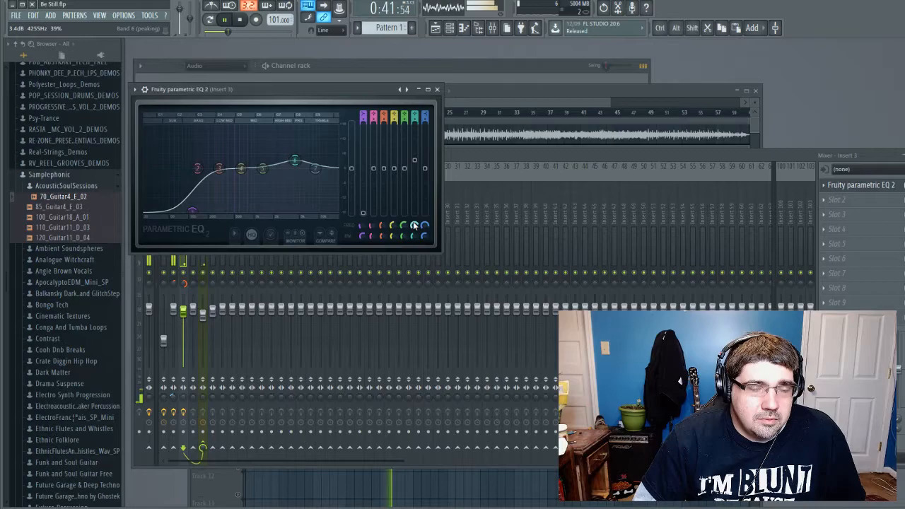
left_click_drag(193, 212, 190, 215)
key("space")
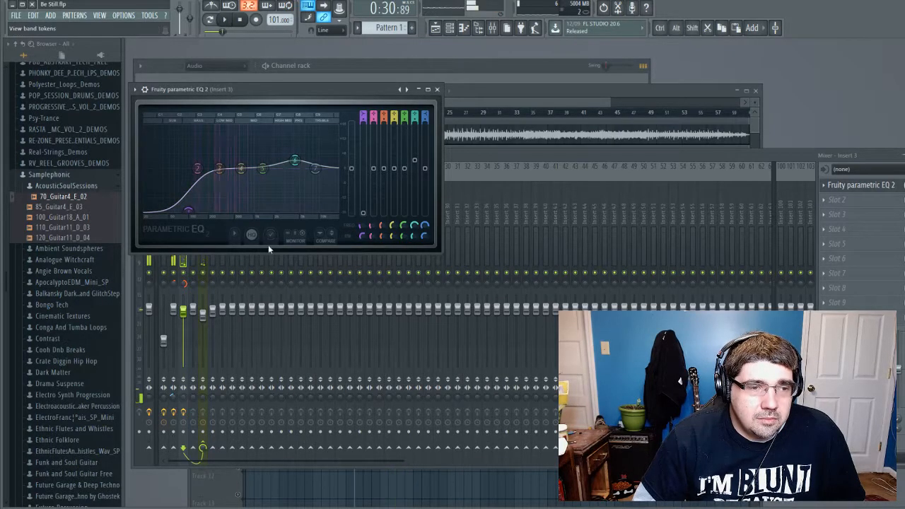
Add Soundgoodizer to Insert 3's second slot, compare its modes during playback, choose mode B and reduce its amount.
left_click(842, 200)
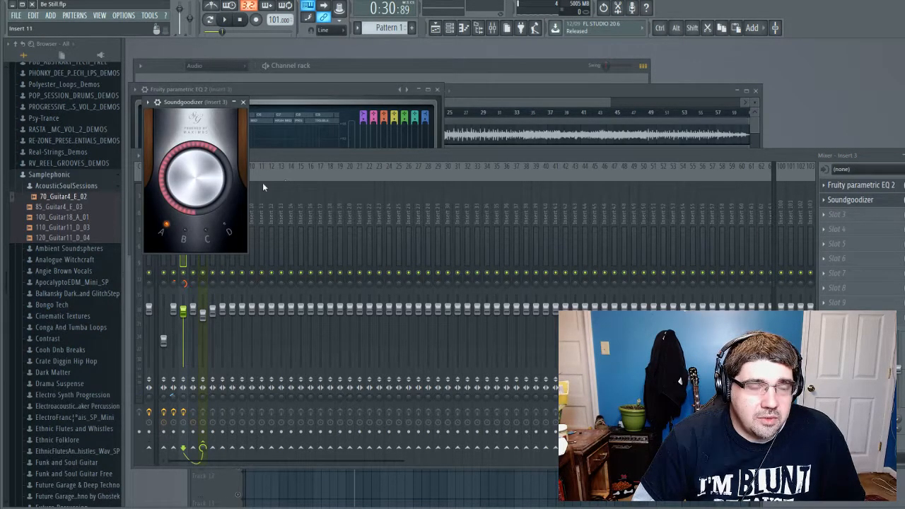
key("space")
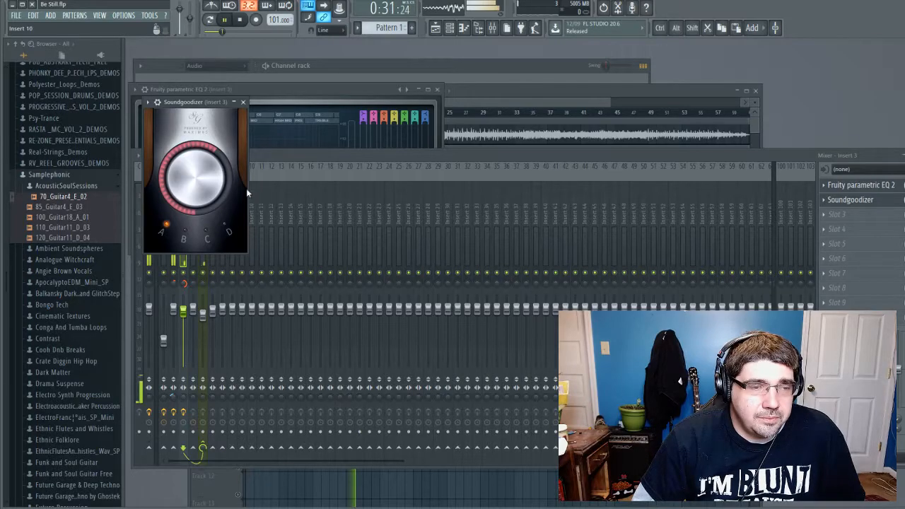
left_click(186, 237)
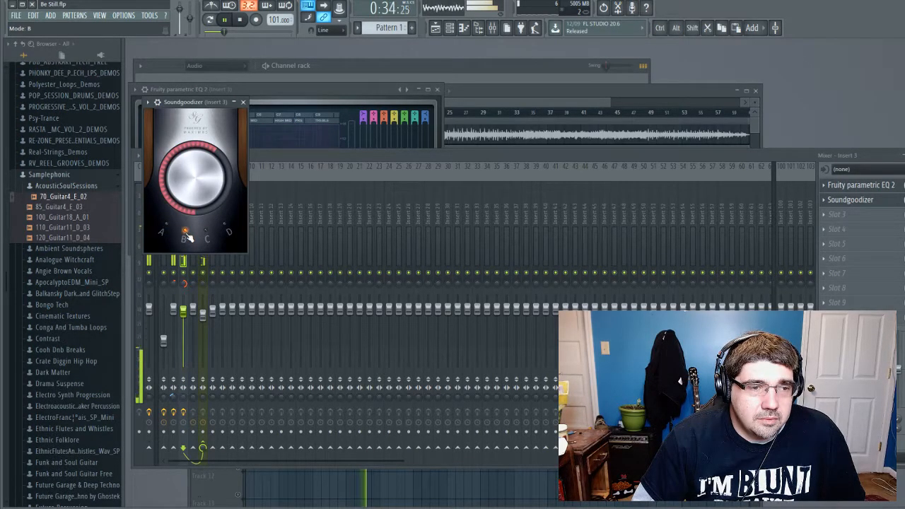
left_click(208, 235)
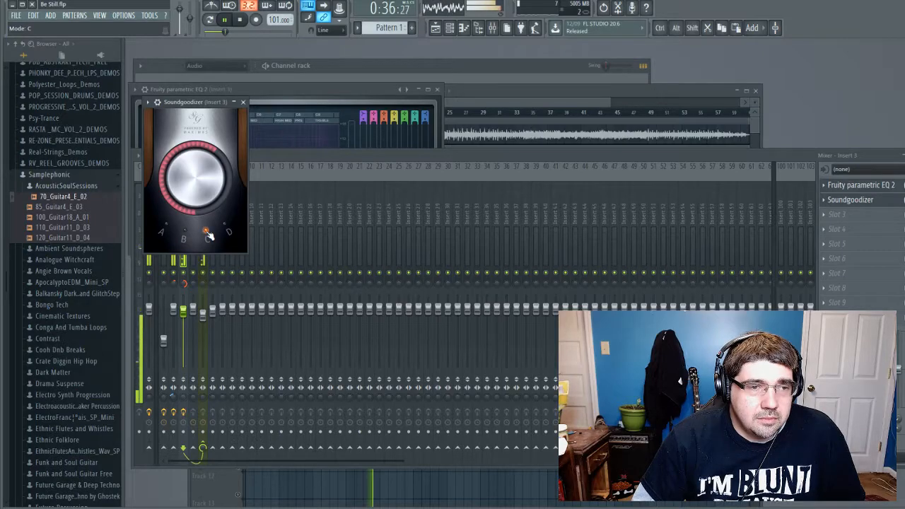
left_click(229, 230)
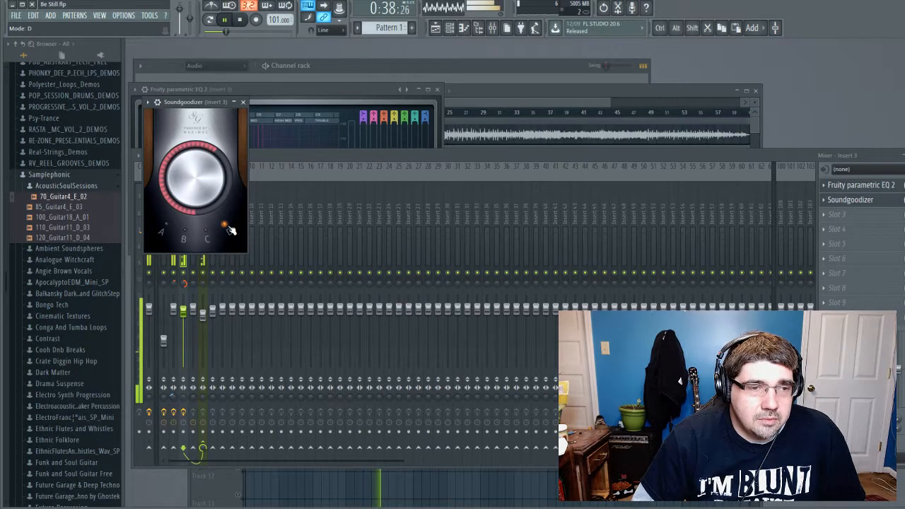
left_click(191, 239)
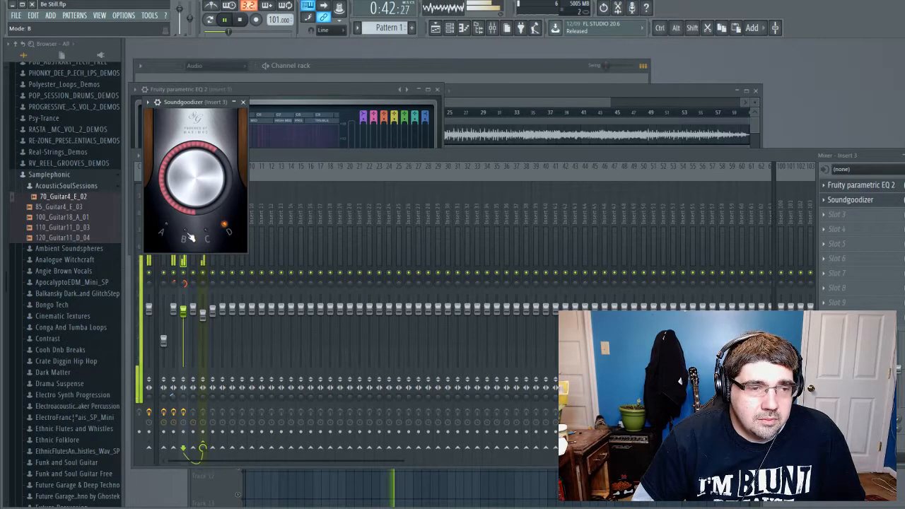
left_click(188, 238)
left_click_drag(203, 190, 204, 237)
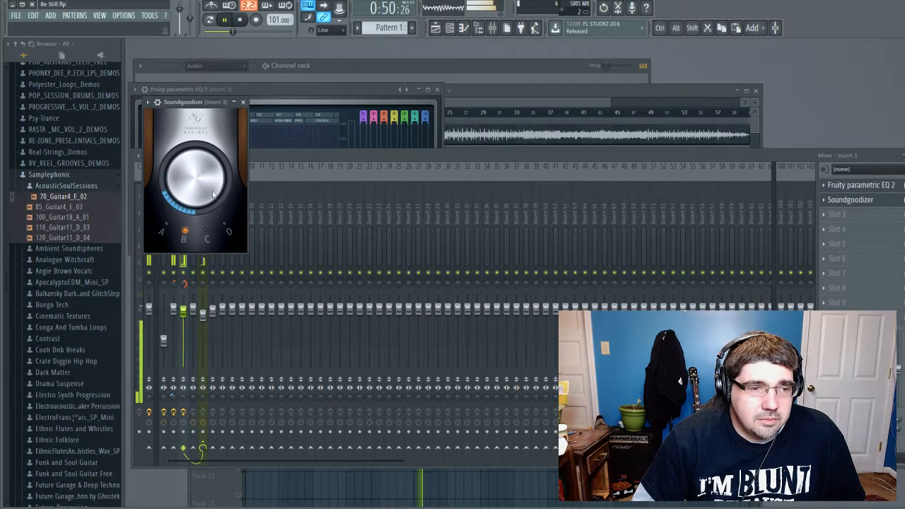
Raise Insert 3's fader slightly, set the acoustic rhythm fader to about -0.3 dB, reselect Insert 3 and stop playback.
left_click(186, 313)
left_click(203, 314)
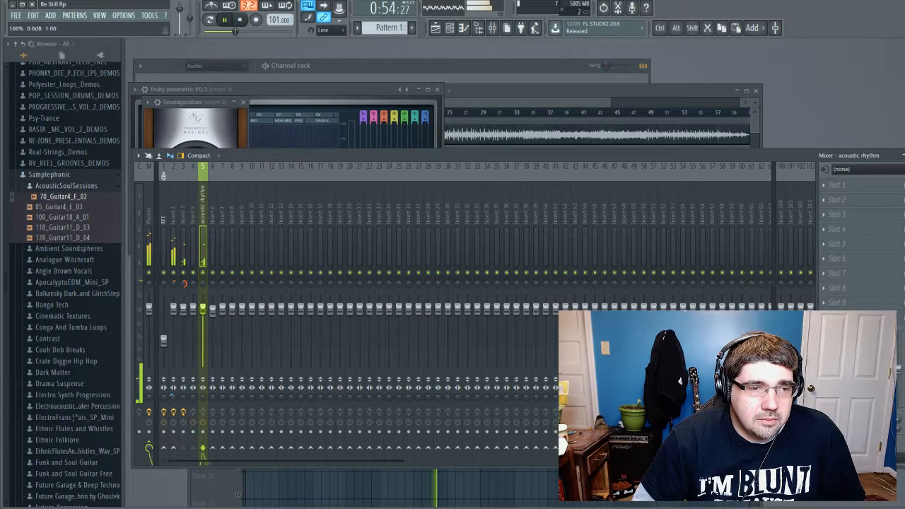
left_click_drag(203, 309, 203, 311)
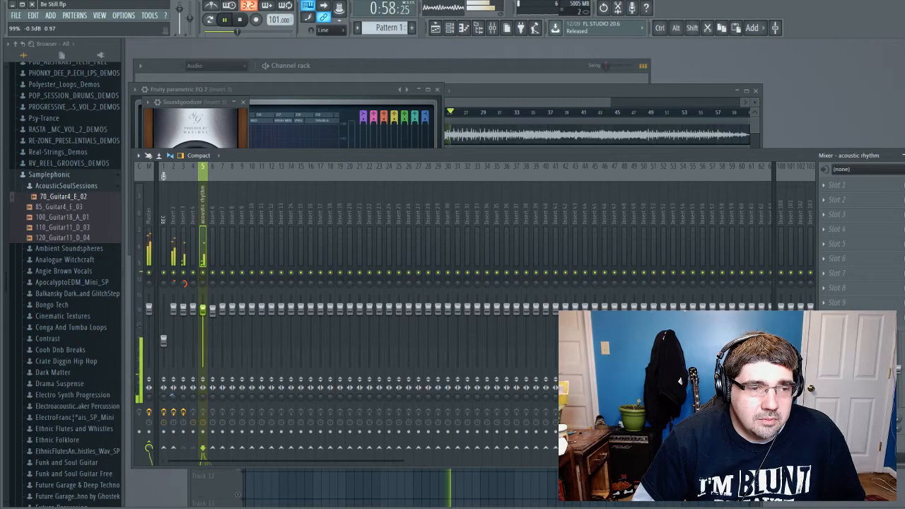
left_click_drag(203, 311, 204, 312)
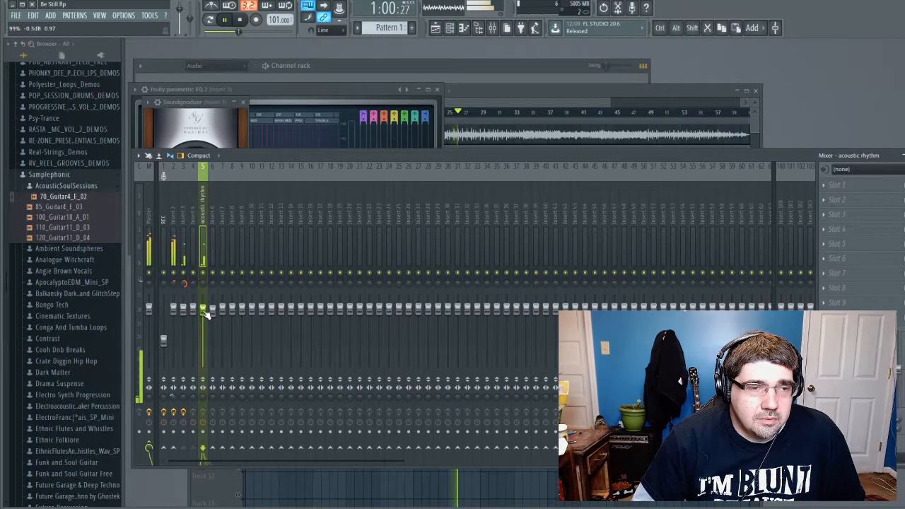
left_click(183, 213)
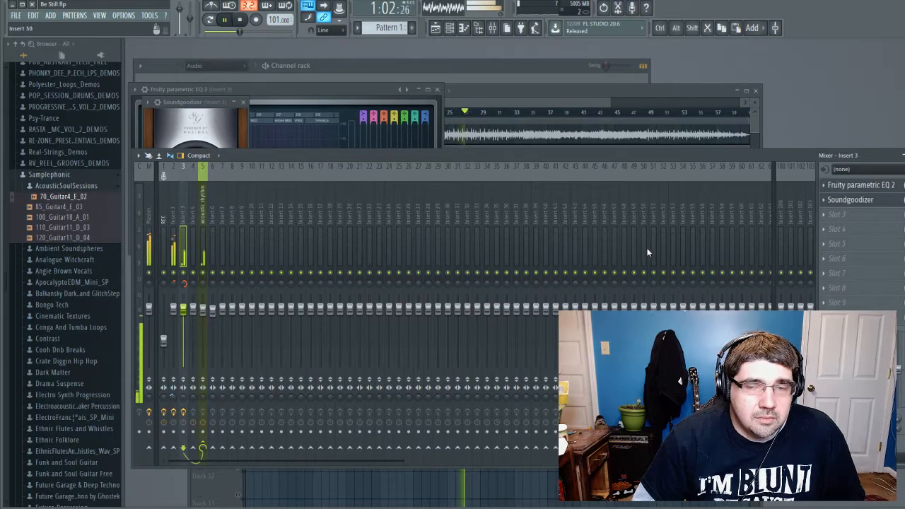
key("space")
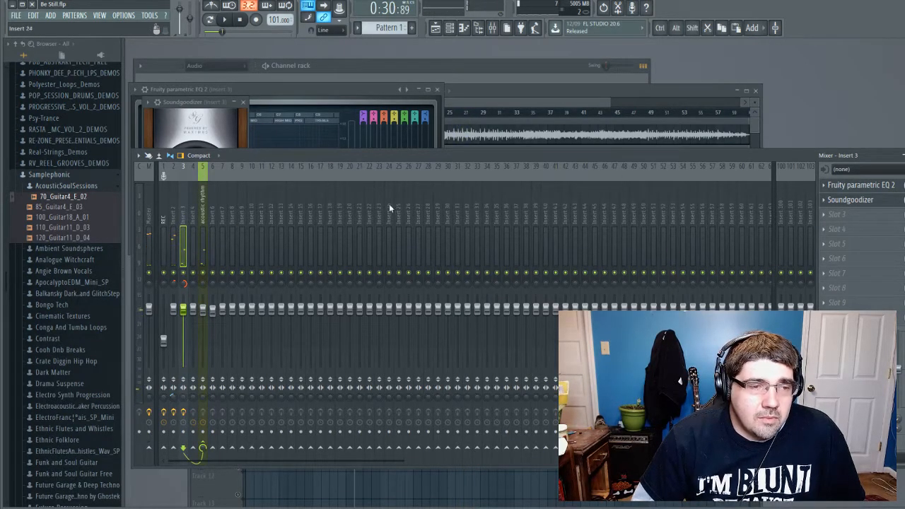
Review Insert 3's Soundgoodizer alongside Insert 2's ThrillseekerXTC blue and Soundgoodizer settings, and return to Insert 3.
left_click(843, 201)
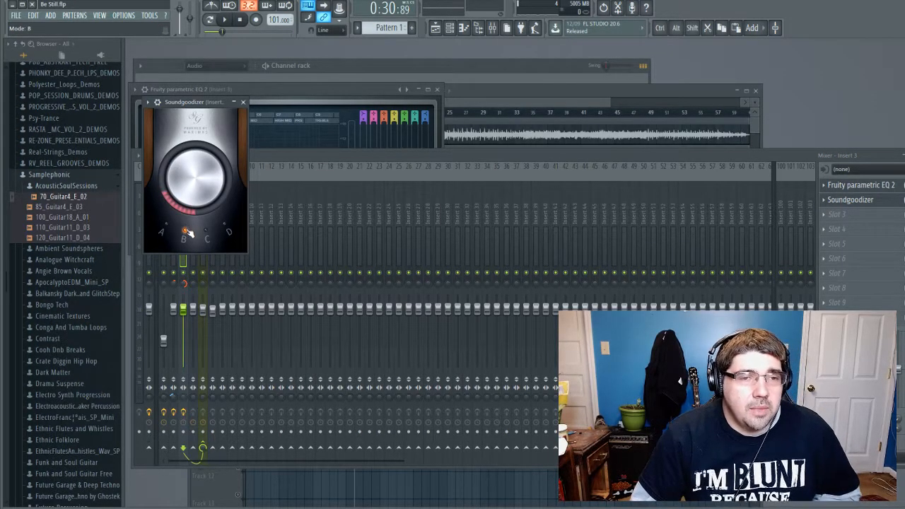
left_click(286, 157)
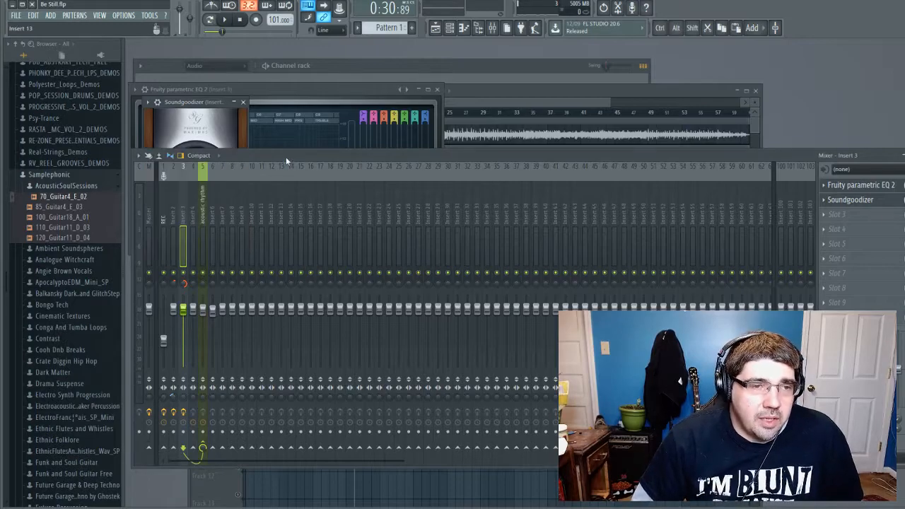
left_click(173, 217)
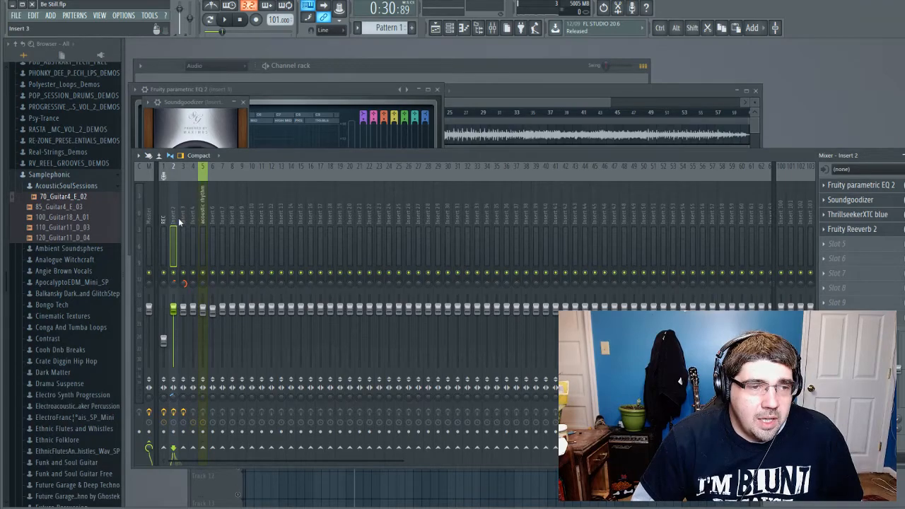
left_click(835, 214)
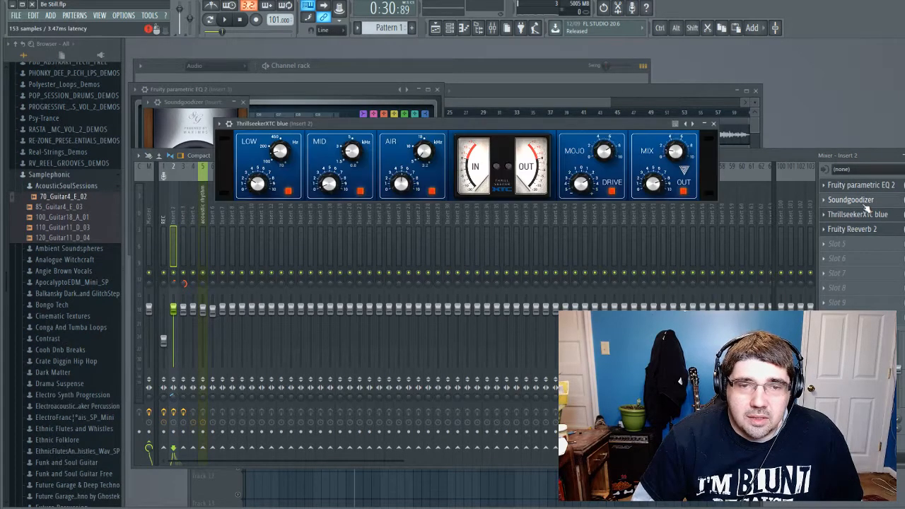
left_click(836, 202)
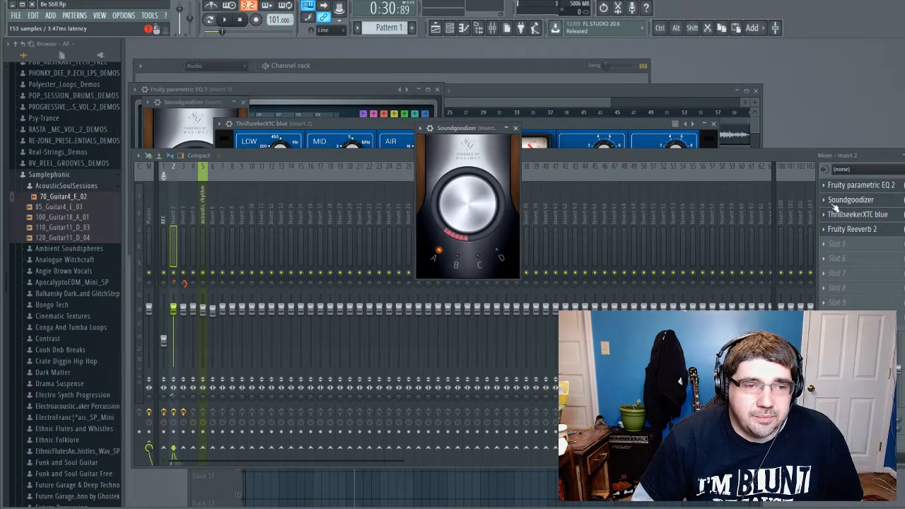
left_click(653, 166)
left_click(182, 220)
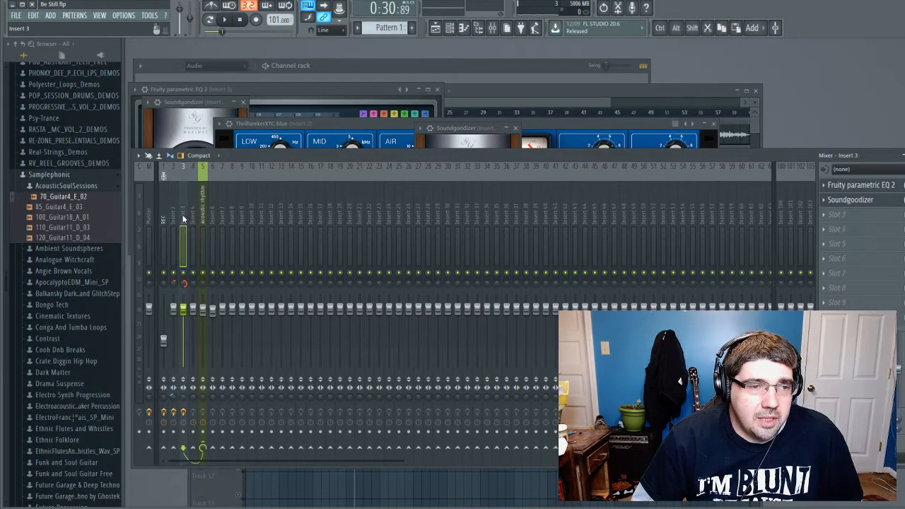
During playback, slightly reduce the amount of Insert 3's Soundgoodizer and raise the frequency of EQ band 1.
left_click(851, 200)
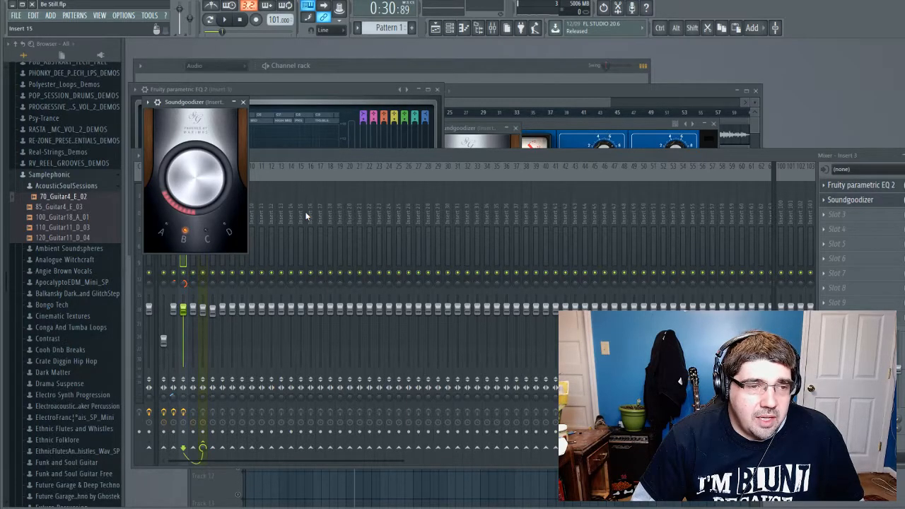
key("space")
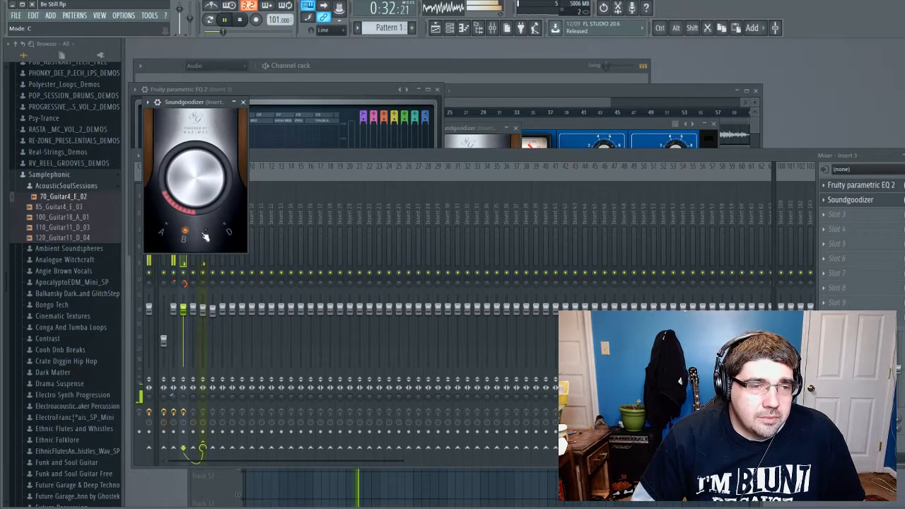
left_click_drag(202, 207, 202, 218)
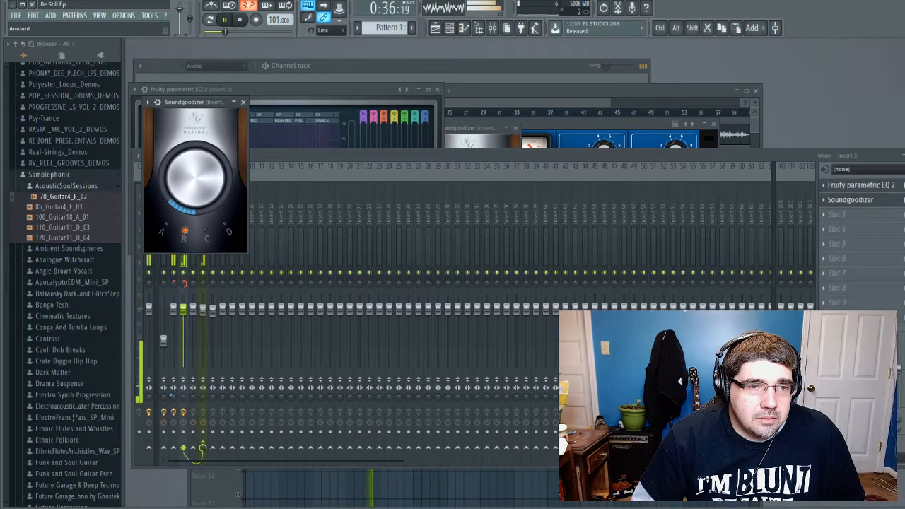
left_click(876, 185)
left_click_drag(187, 210, 201, 208)
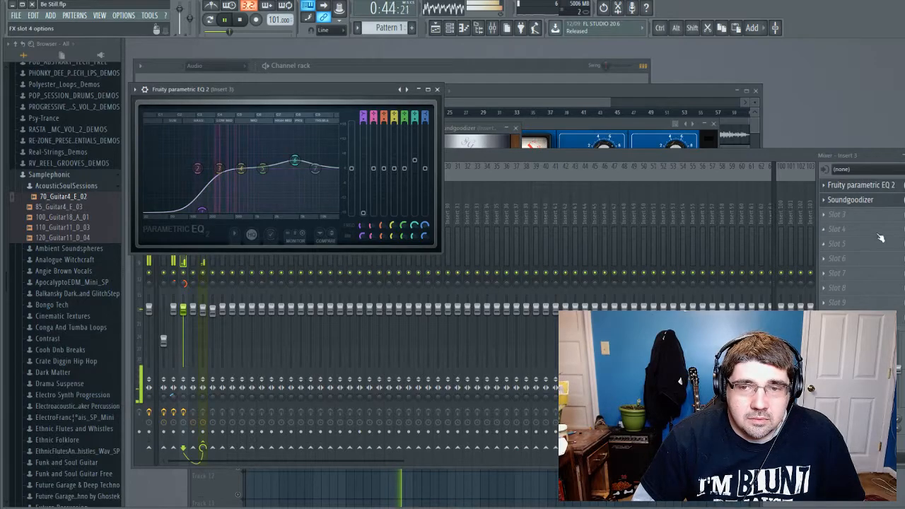
Add ThrillseekerXTC blue to Insert 3's third slot, adjust its mix, set the air frequency to about 0.44, and stop playback.
left_click(842, 214)
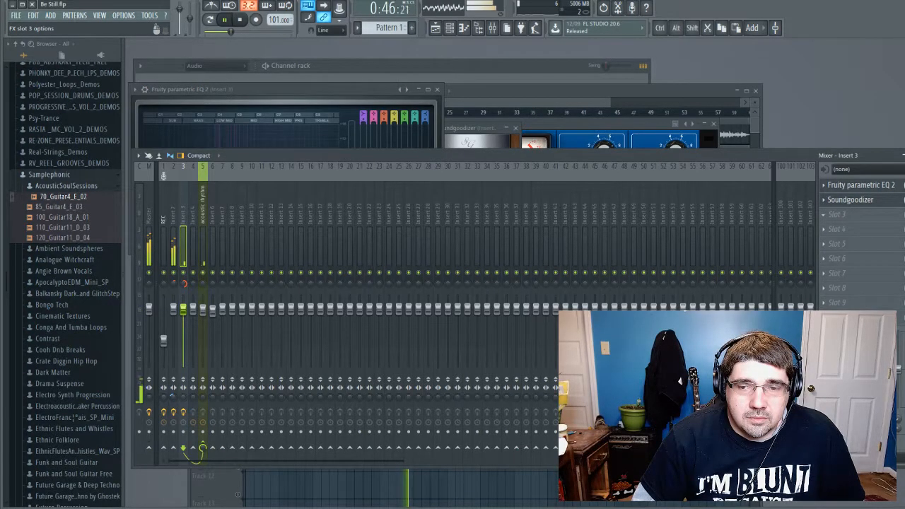
left_click(268, 138)
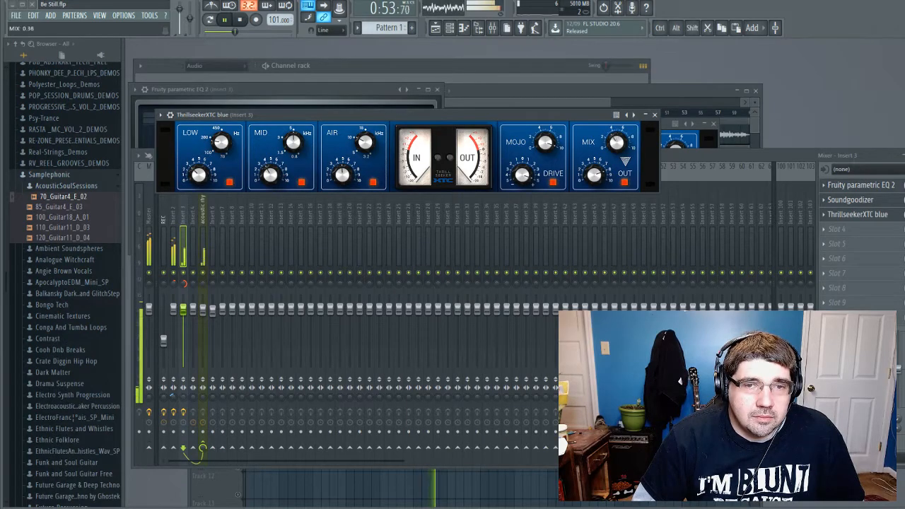
left_click_drag(617, 143, 616, 148)
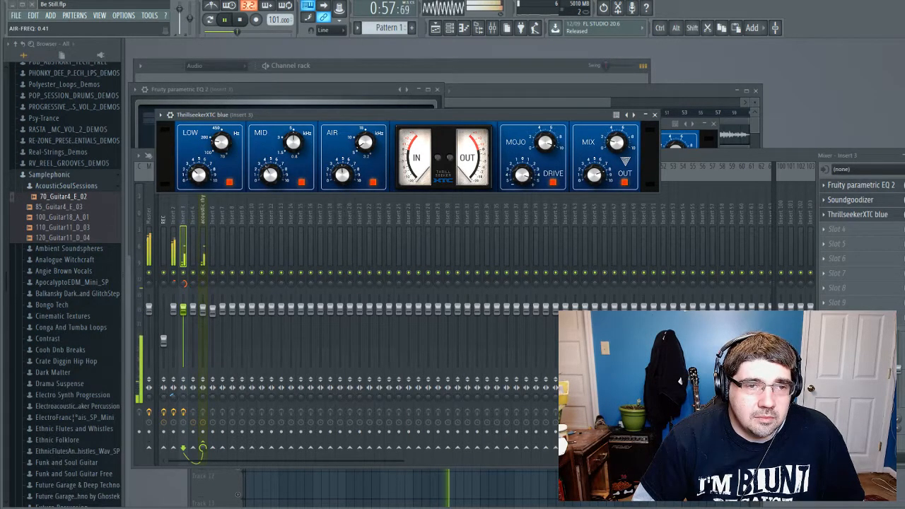
left_click_drag(365, 143, 365, 140)
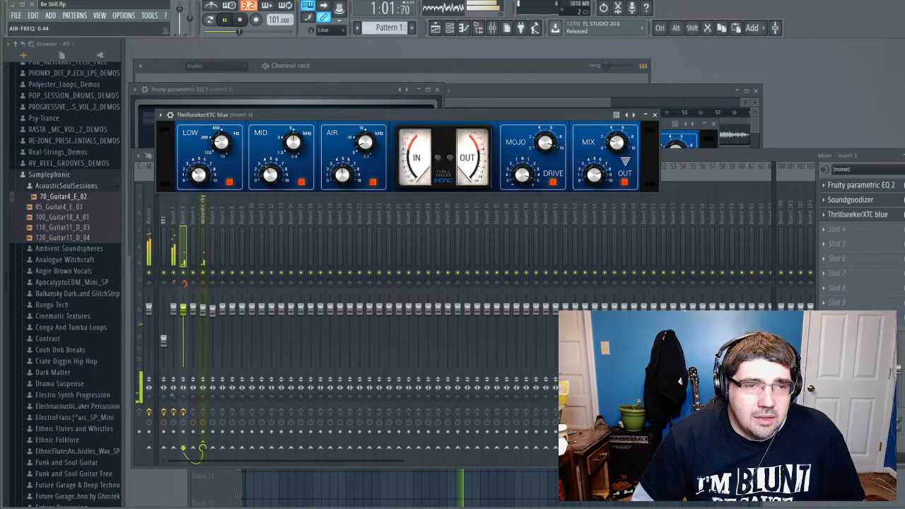
left_click(224, 20)
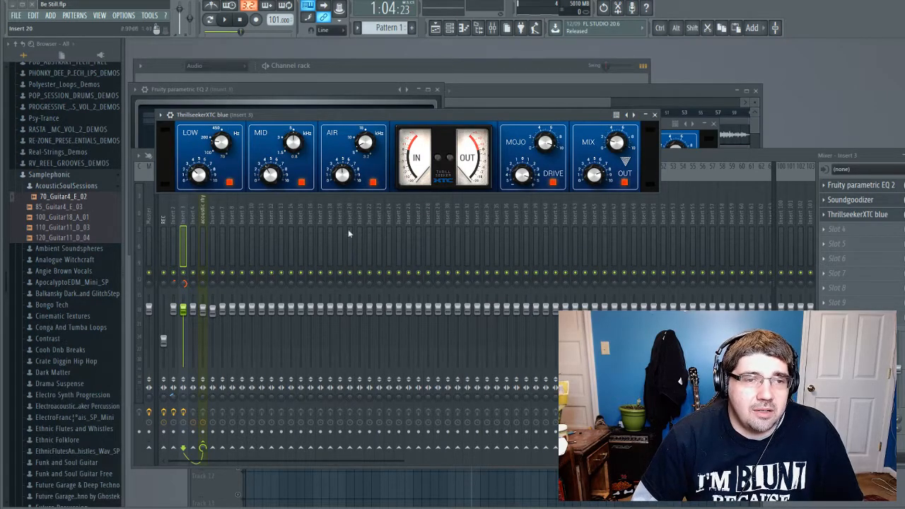
Resume playback, set ThrillseekerXTC blue's mid frequency to about 0.52 and switch off its low band.
left_click(224, 21)
left_click_drag(293, 143, 294, 137)
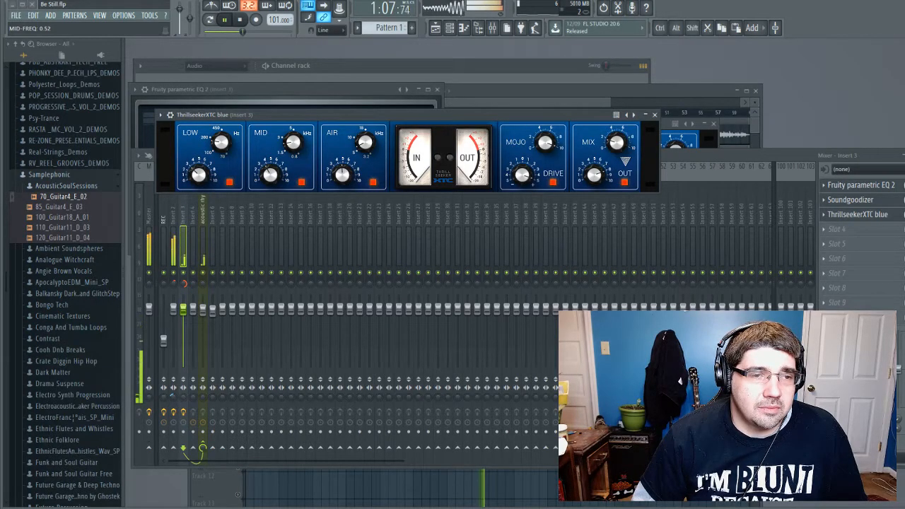
left_click(229, 182)
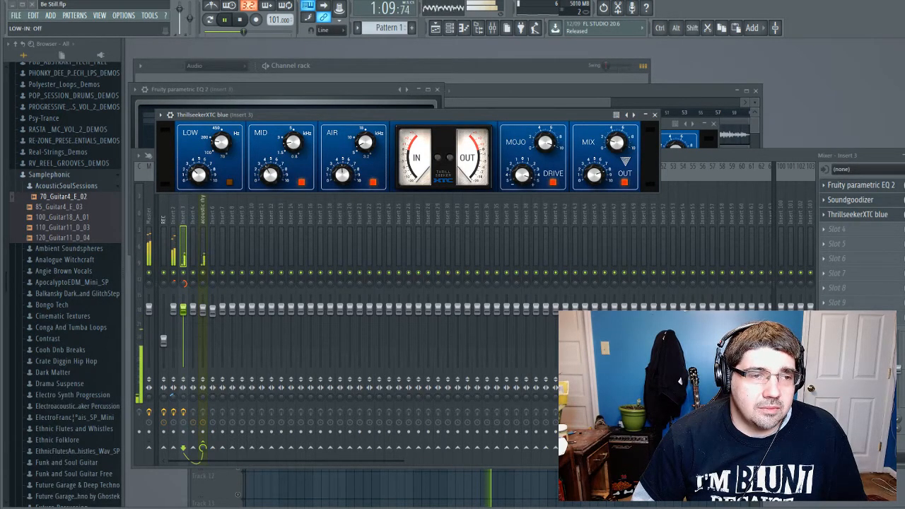
Add Fruity Reeverb 2 to Insert 3's fourth slot and adjust its wet level, low cut and room size.
left_click(794, 186)
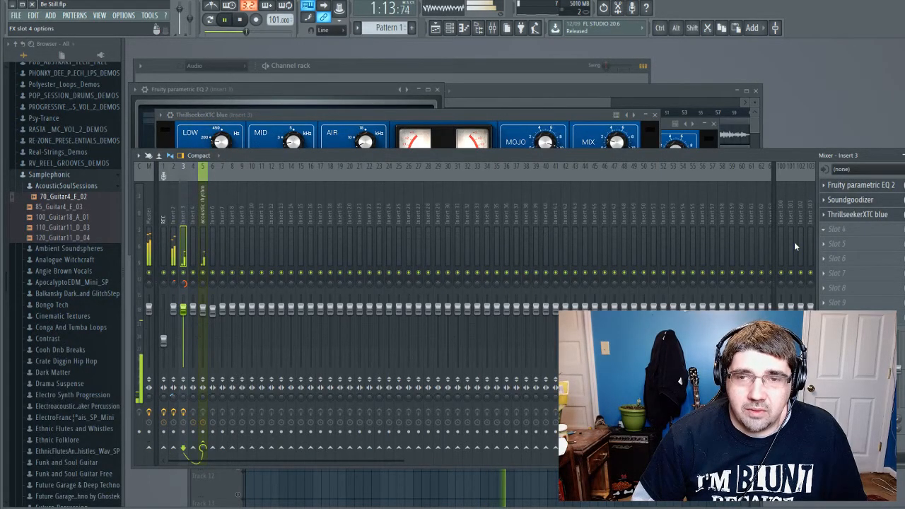
left_click(835, 122)
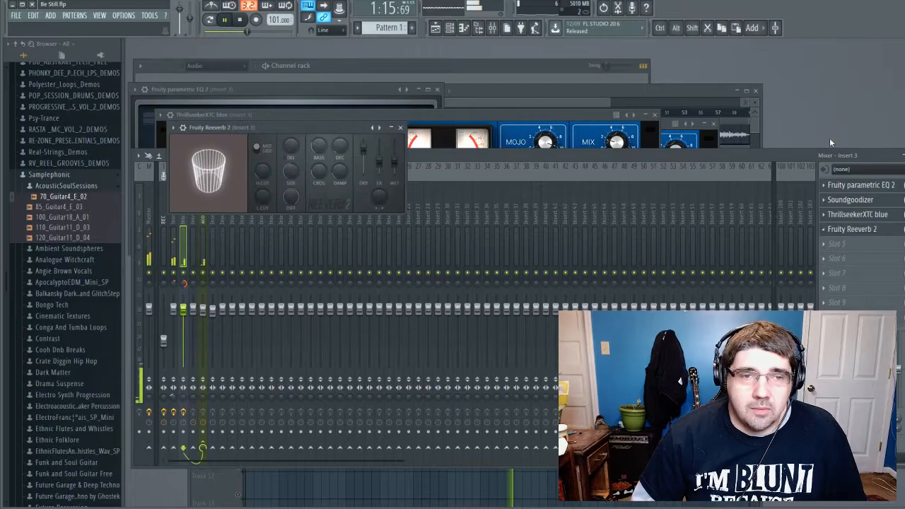
left_click_drag(394, 161, 395, 162)
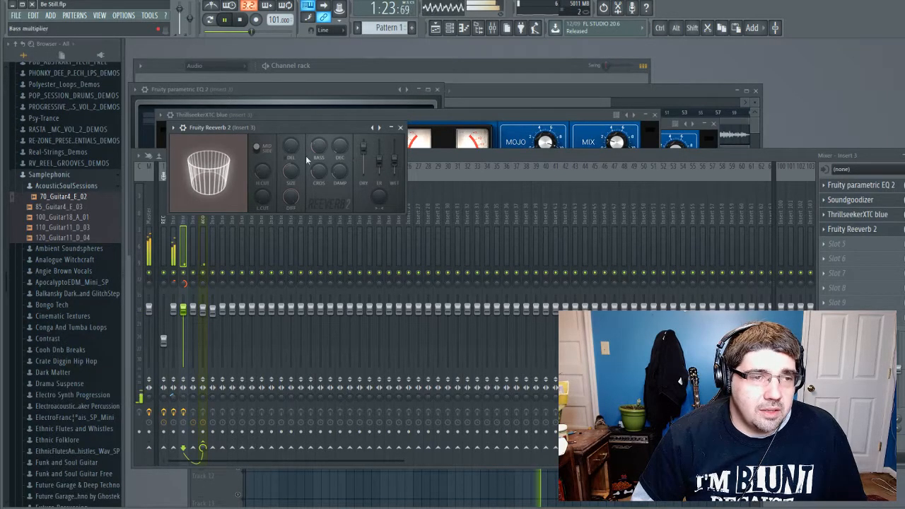
left_click_drag(269, 199, 269, 197)
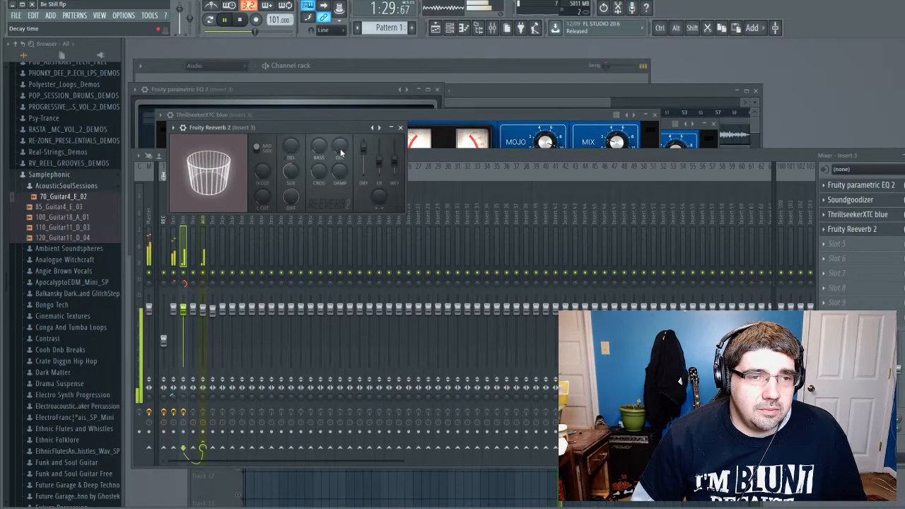
left_click_drag(286, 174, 285, 189)
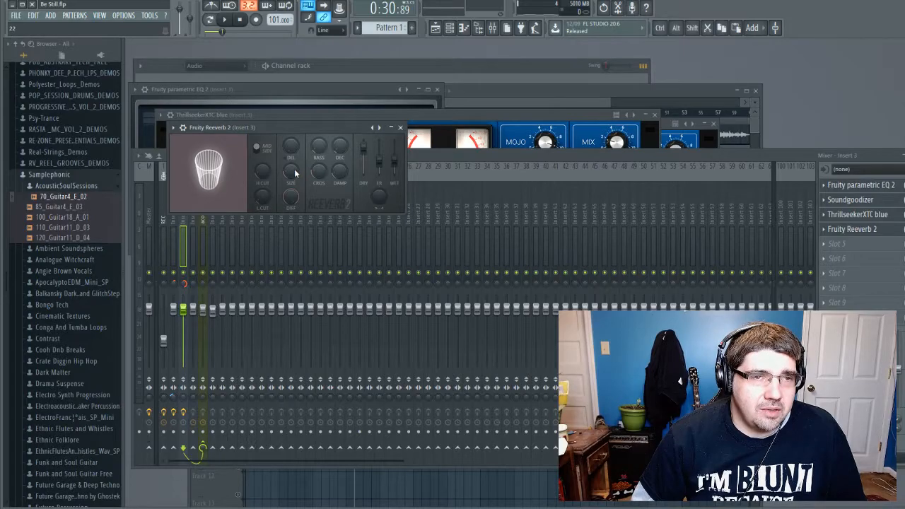
Reduce the room size of Insert 3's reverb further during playback, and stop the song.
key("space")
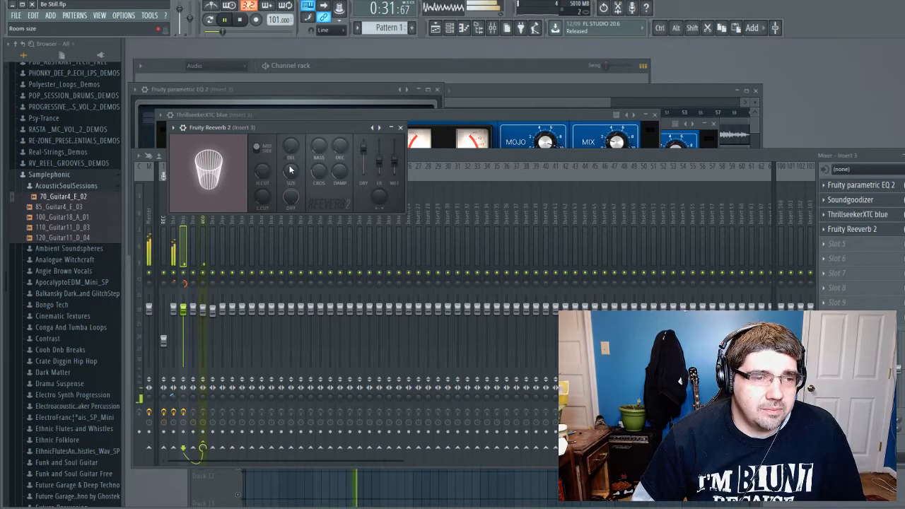
left_click_drag(289, 169, 289, 193)
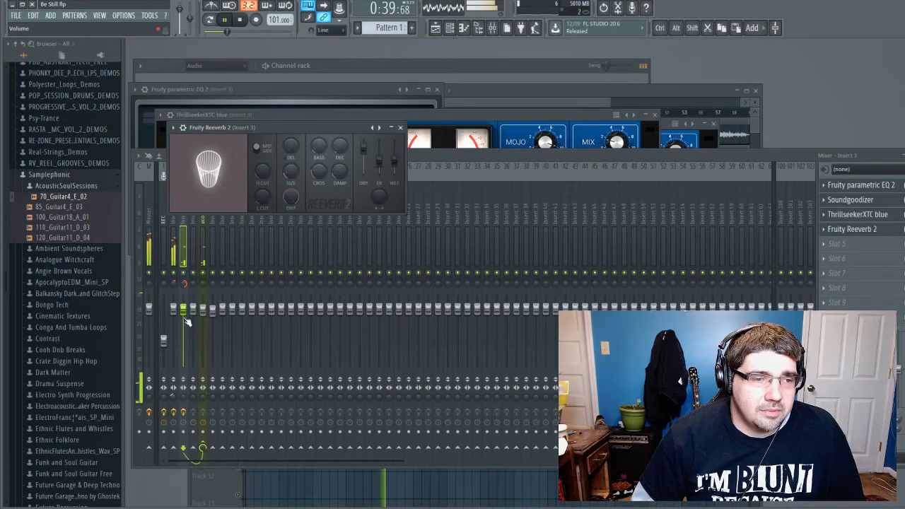
key("space")
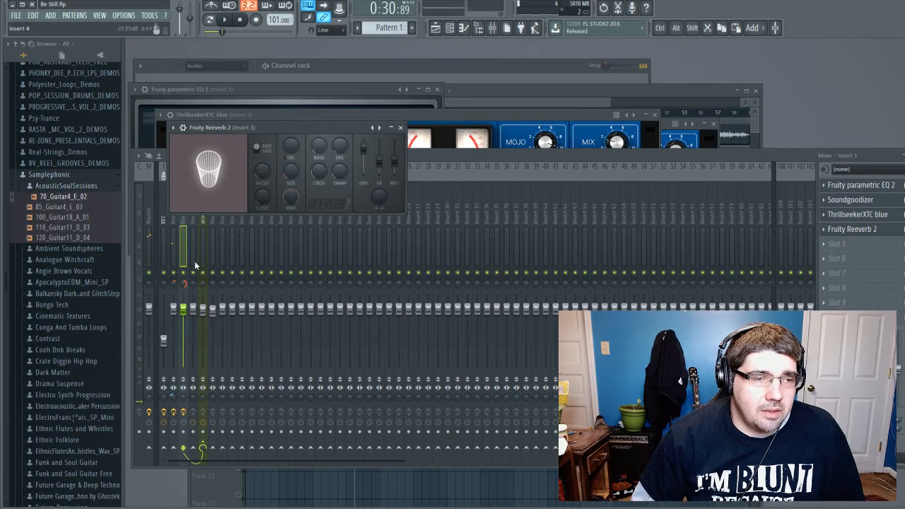
Lower Insert 2's fader to about -1.0 dB during playback, select the Master track and stop playback.
left_click(177, 223)
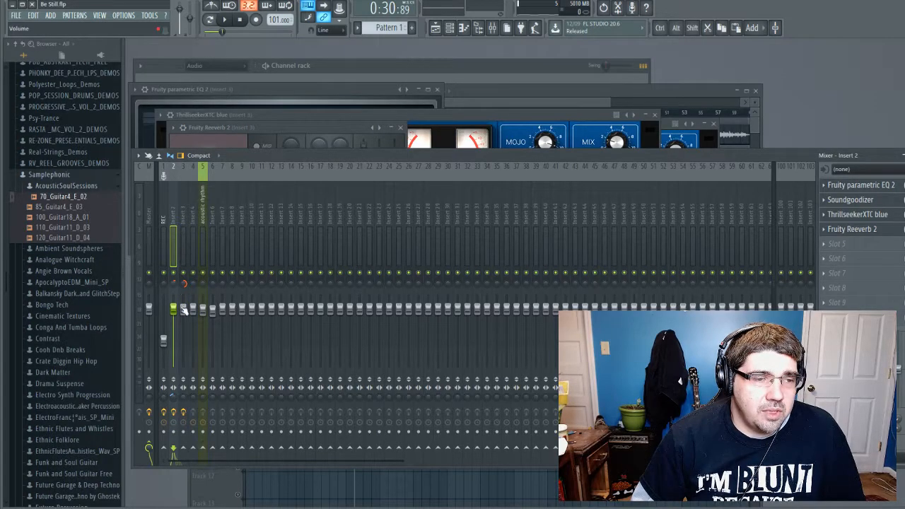
key("space")
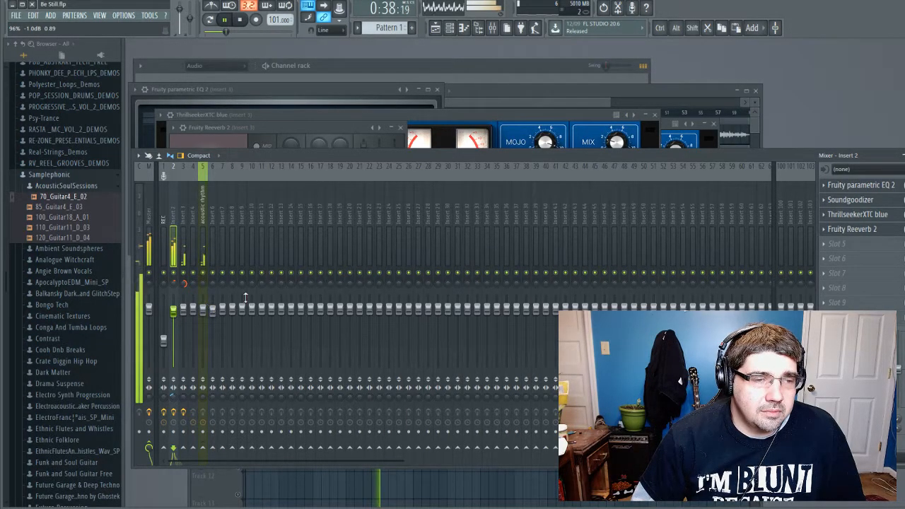
left_click(148, 220)
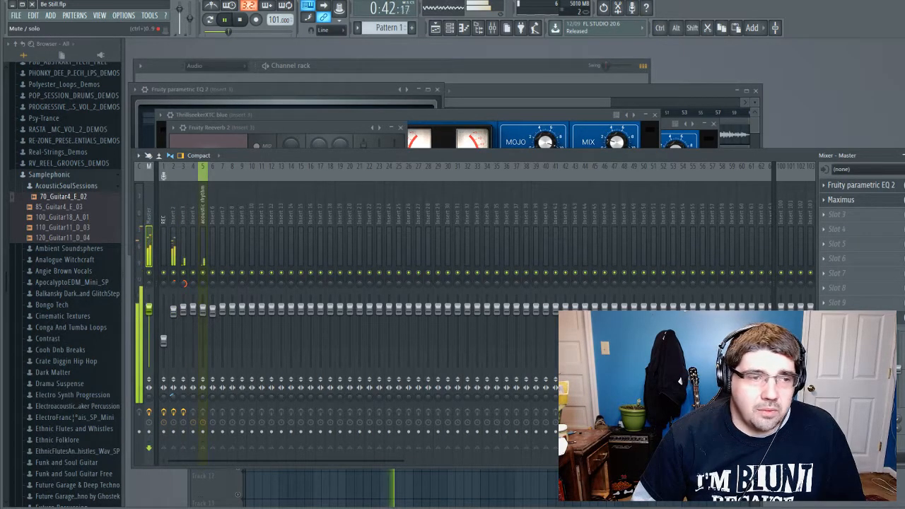
key("space")
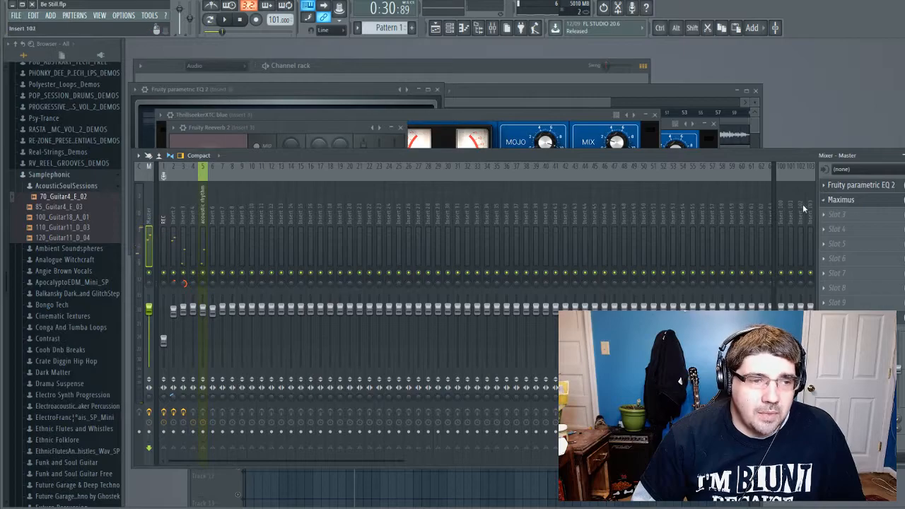
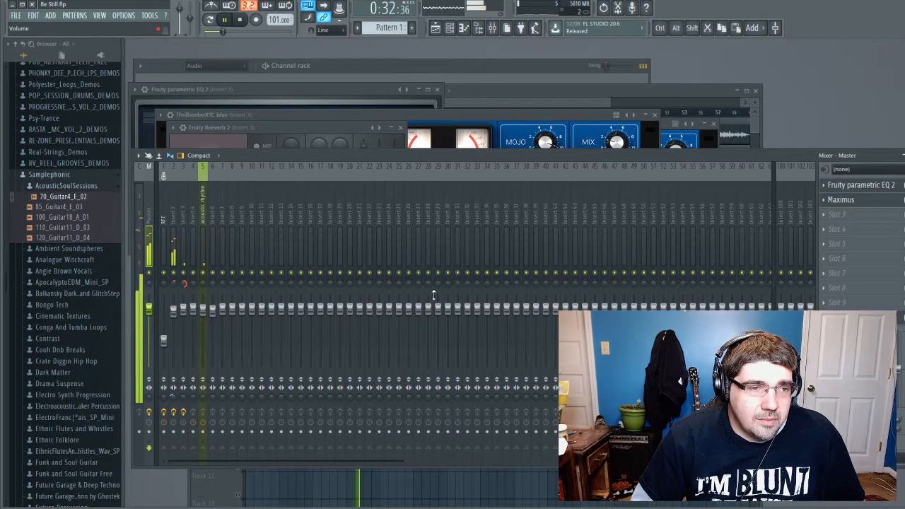
During playback, unmute playlist Track 3 and pan Insert 4 about 77% left in the mixer.
left_click(224, 490)
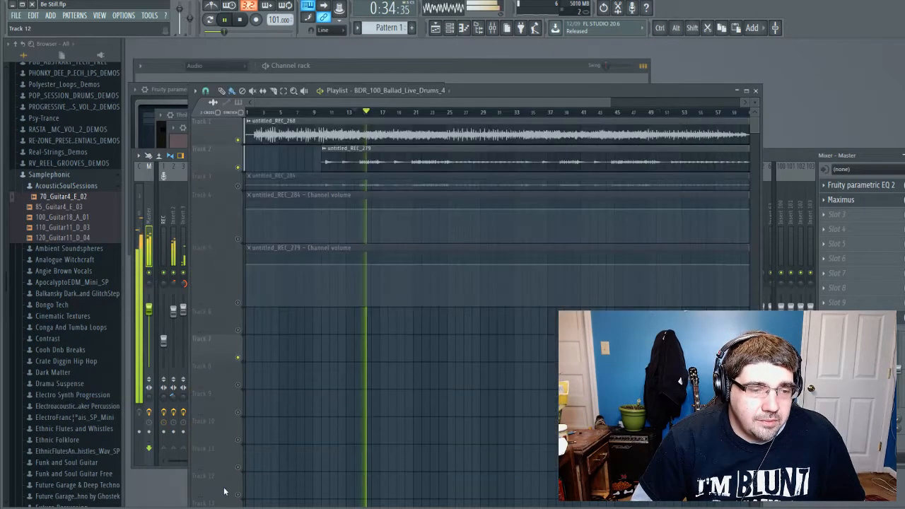
left_click(237, 186)
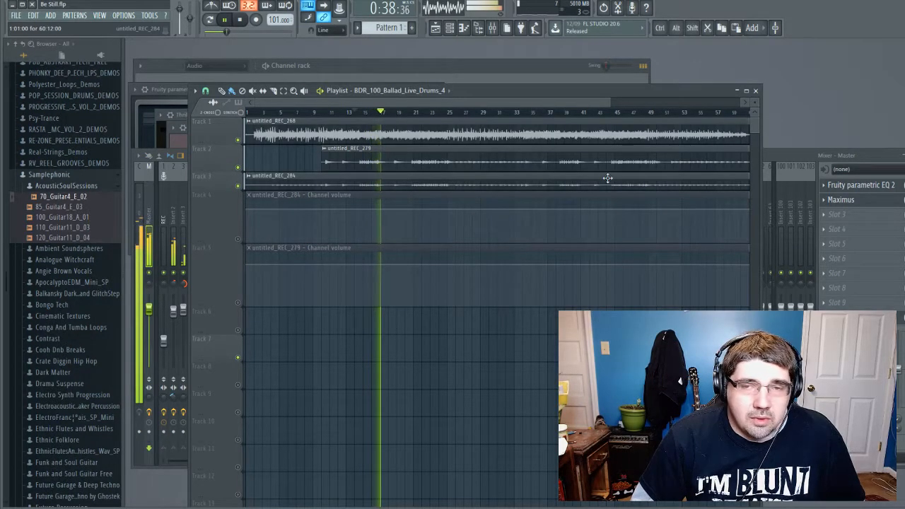
left_click(795, 153)
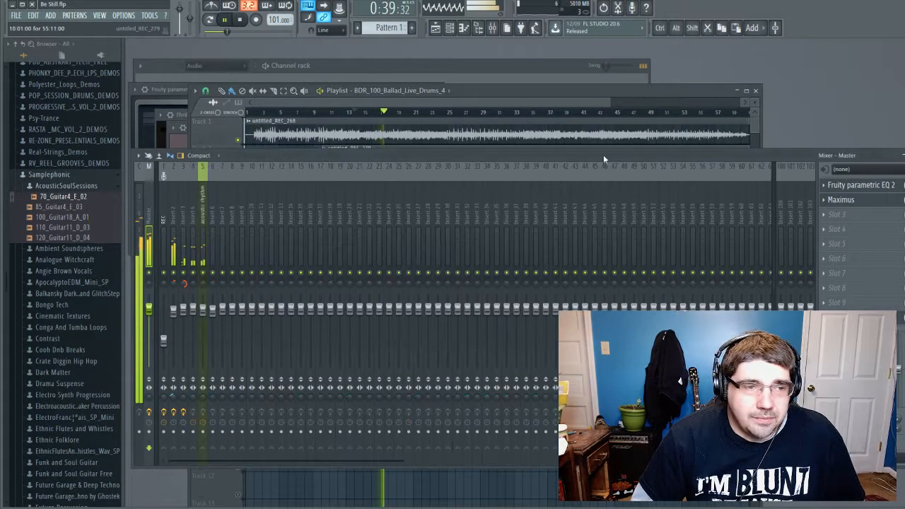
left_click(192, 283)
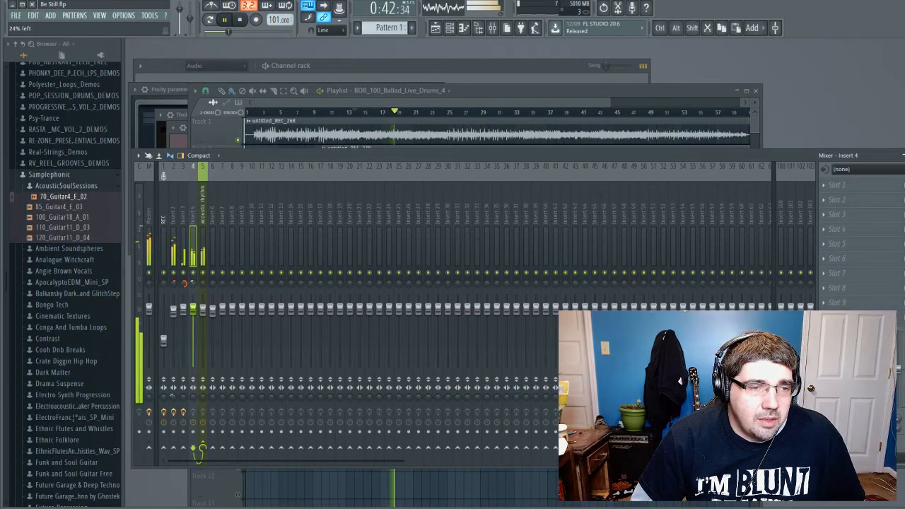
left_click_drag(192, 284, 193, 301)
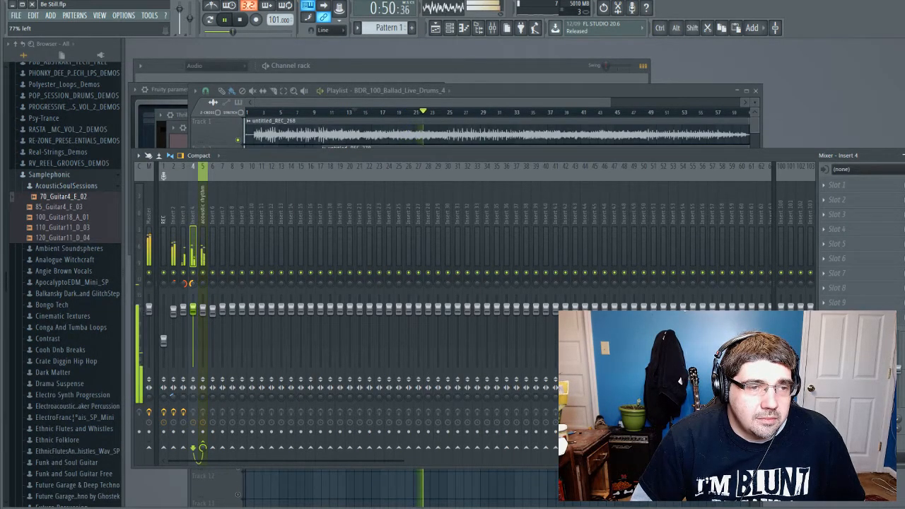
Mute Insert 2 in the mixer, stop the song and restart playback to hear the remaining tracks.
left_click(173, 272)
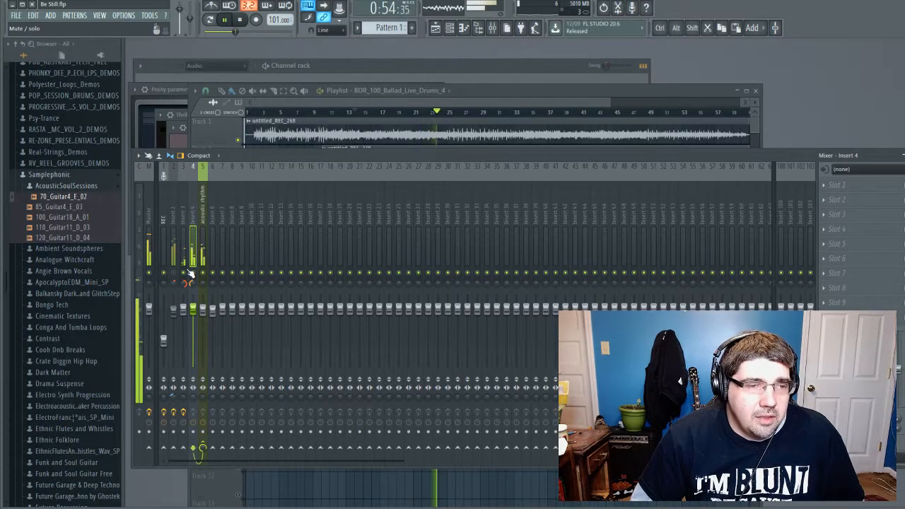
key("space")
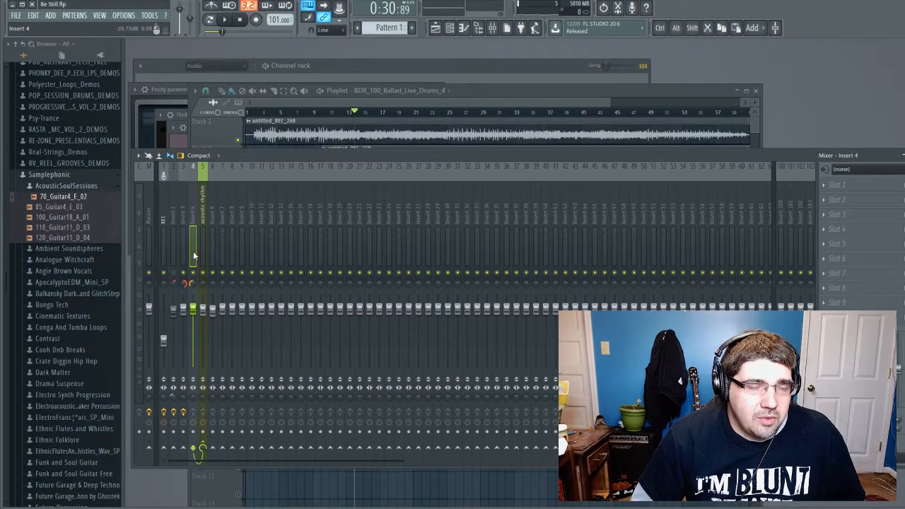
key("space")
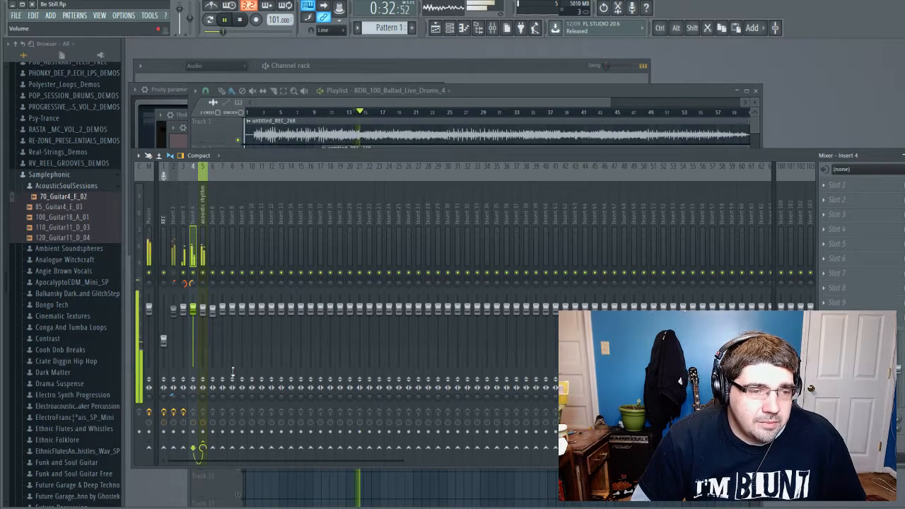
Set the playlist's loop selection from bar 14 to about bar 21 during playback.
left_click(219, 504)
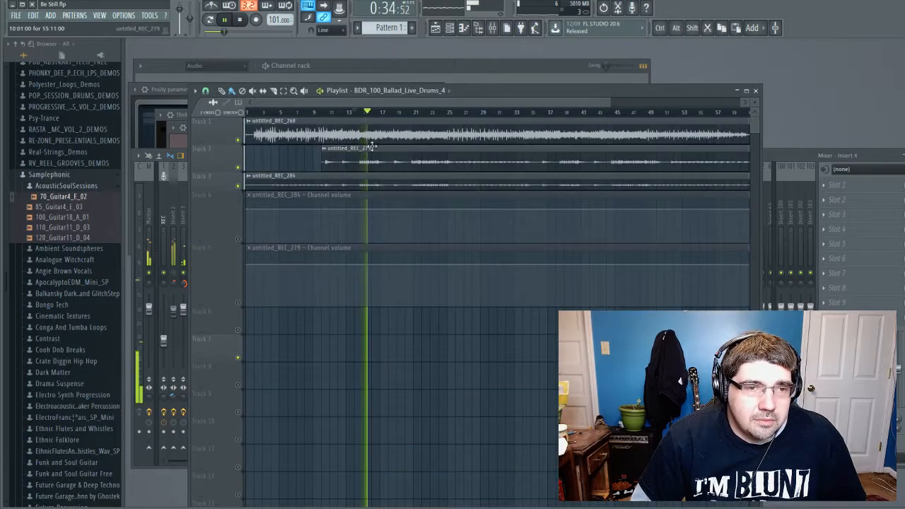
left_click_drag(362, 115, 379, 113)
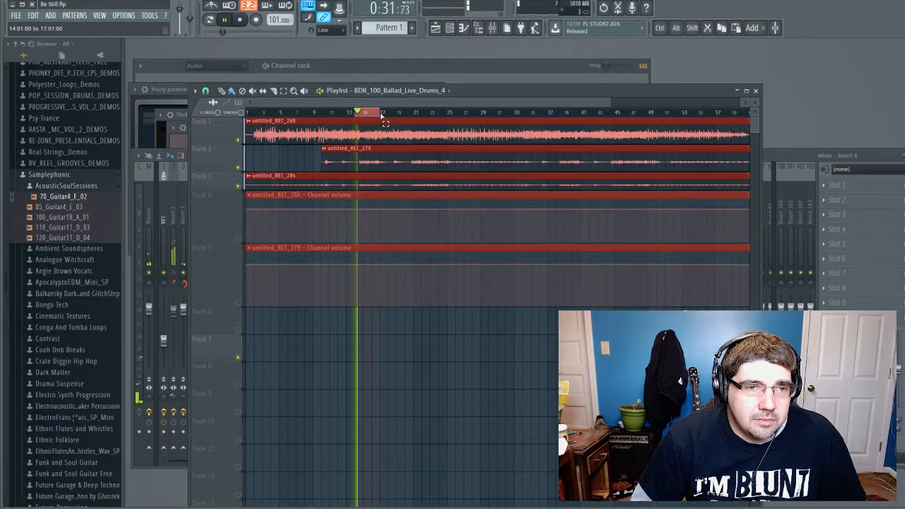
left_click(415, 113, "ctrl")
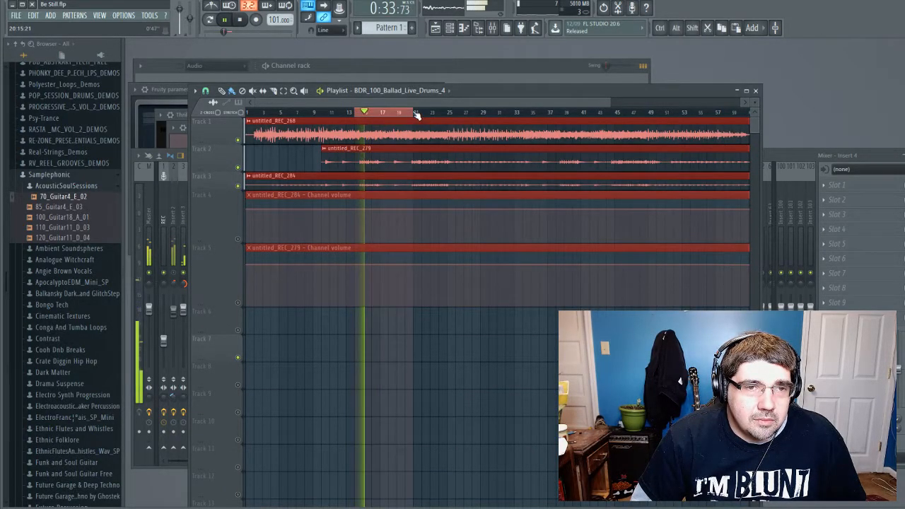
Set the playlist's loop selection from bar 21 to about bar 25, return to the mixer and restart playback.
left_click(415, 113, "ctrl")
left_click_drag(415, 114, 448, 117)
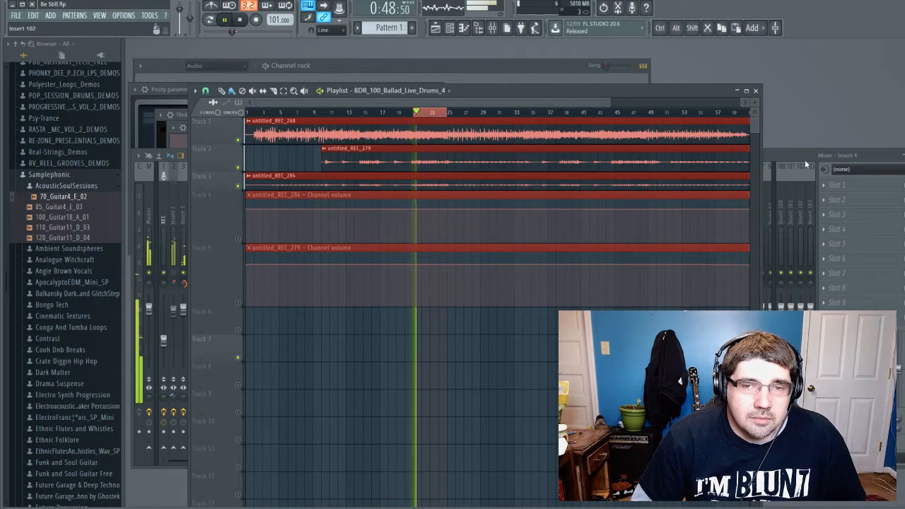
left_click(803, 157)
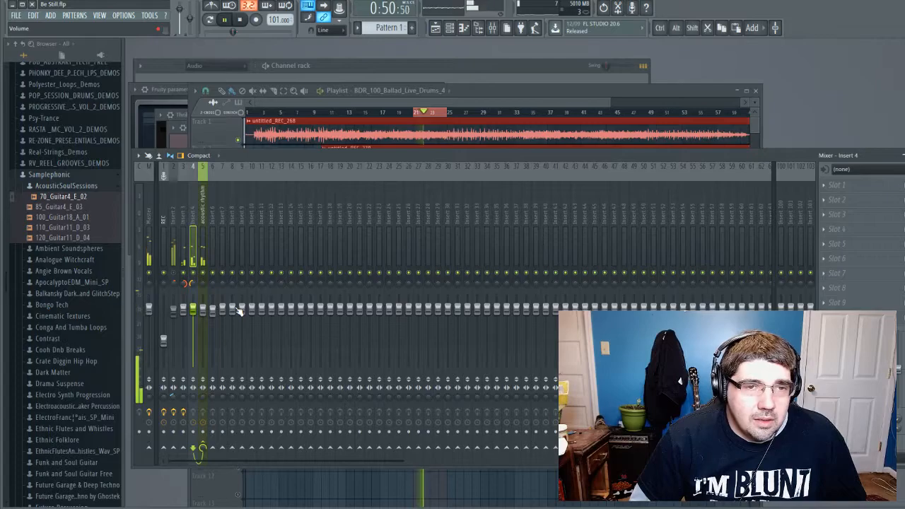
key("space")
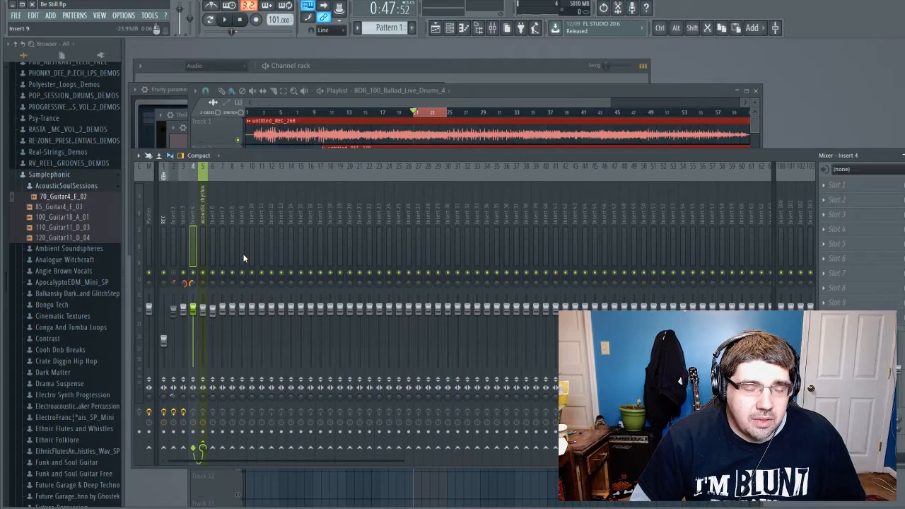
key("space")
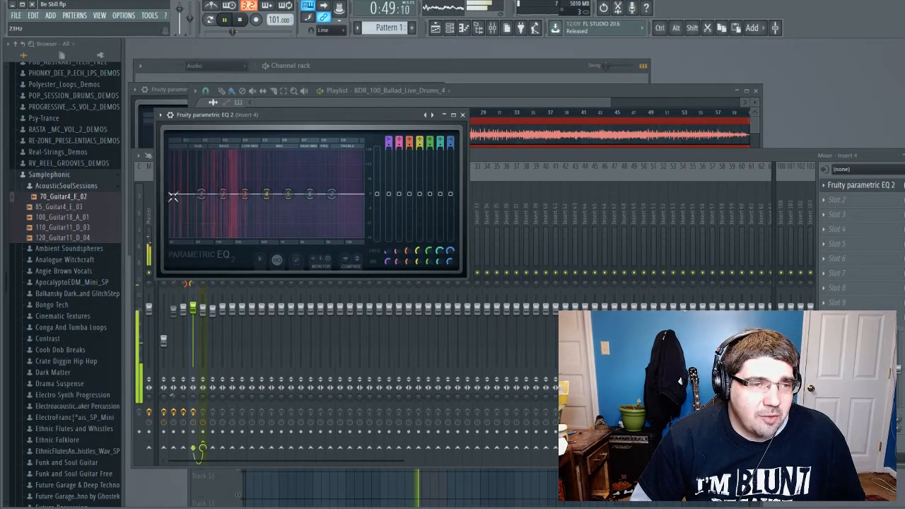
In Fruity Parametric EQ 2 on Insert 4, roll off the lows with a high-pass at about 22 Hz and add a top-end low-pass.
left_click_drag(173, 196, 171, 231)
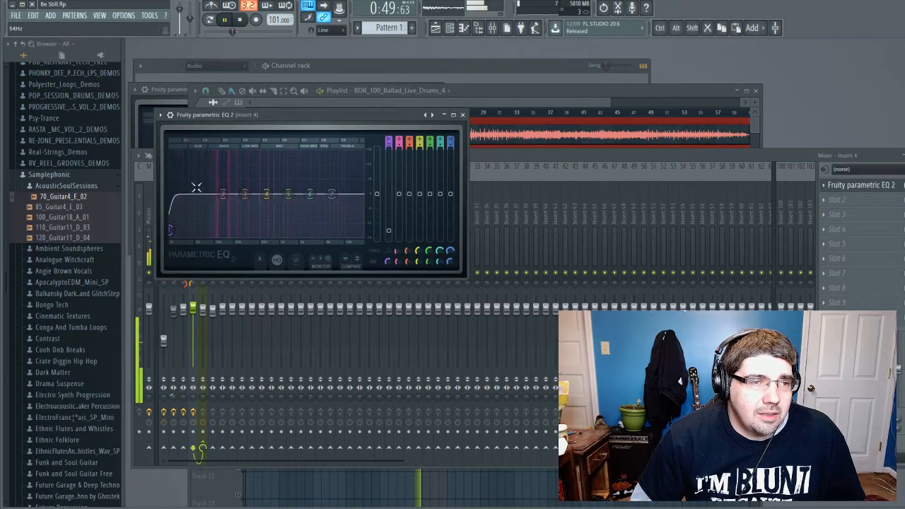
left_click(315, 189)
left_click_drag(174, 195, 172, 194)
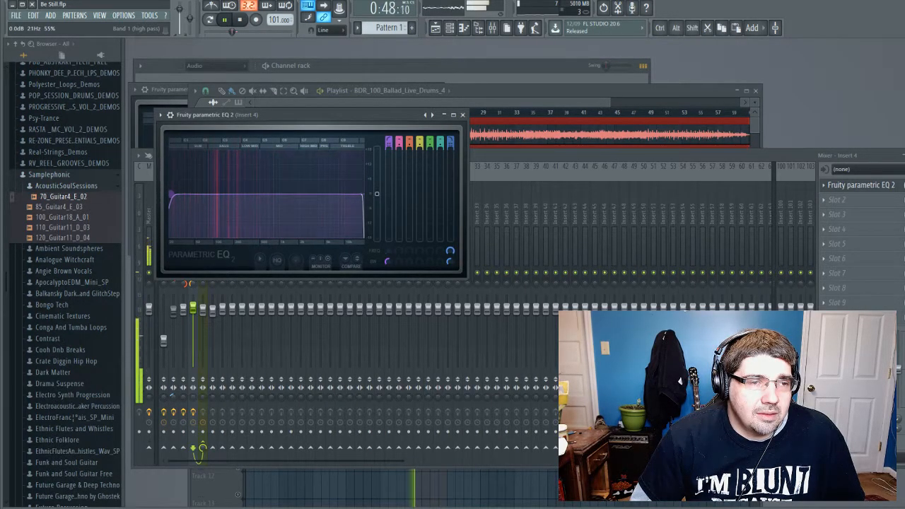
left_click_drag(171, 193, 172, 194)
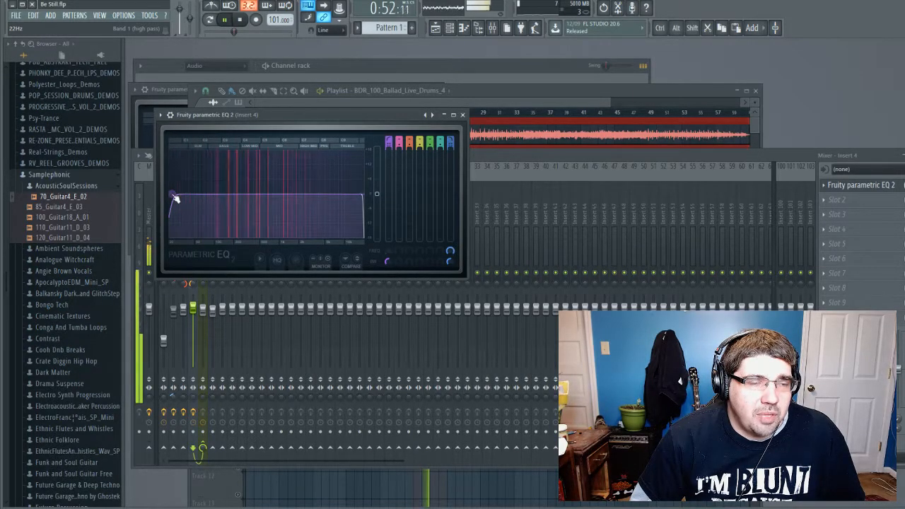
left_click_drag(174, 198, 201, 177)
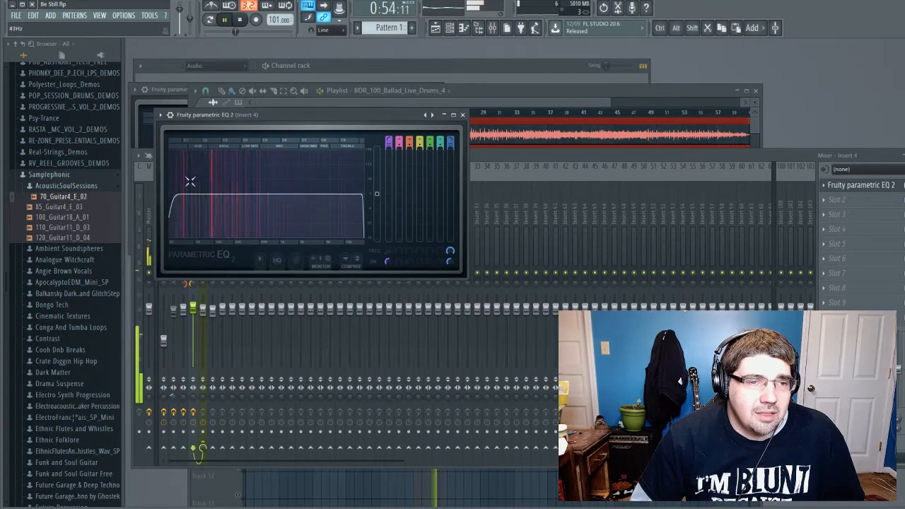
Add a second Fruity Parametric EQ 2 in Insert 4's slot 2, try a boost on band 6, and boost band 5 slightly instead.
left_click(839, 200)
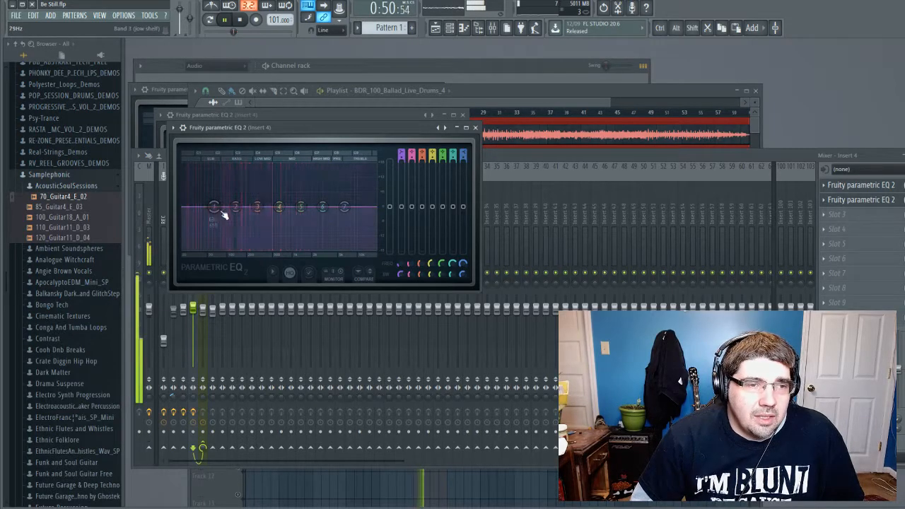
left_click_drag(322, 210, 323, 204)
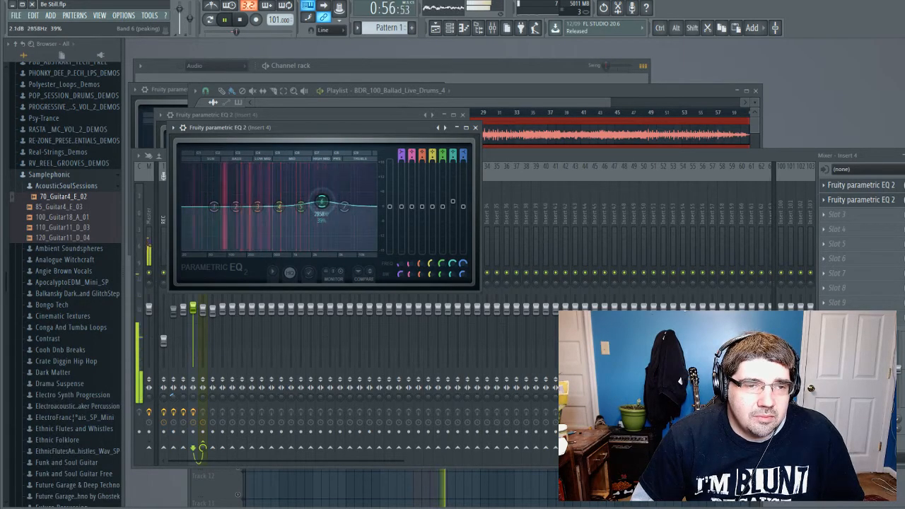
key("ctrl+z")
left_click_drag(301, 207, 300, 203)
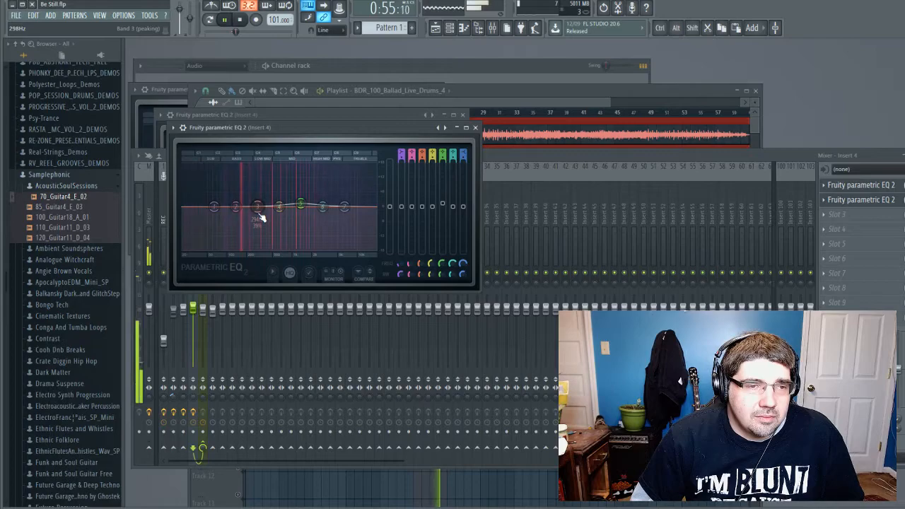
Cut band 3 of the second EQ to -3.0 dB at about 329 Hz with a narrow 2% bandwidth.
left_click_drag(259, 212, 259, 212)
left_click_drag(421, 274, 421, 289)
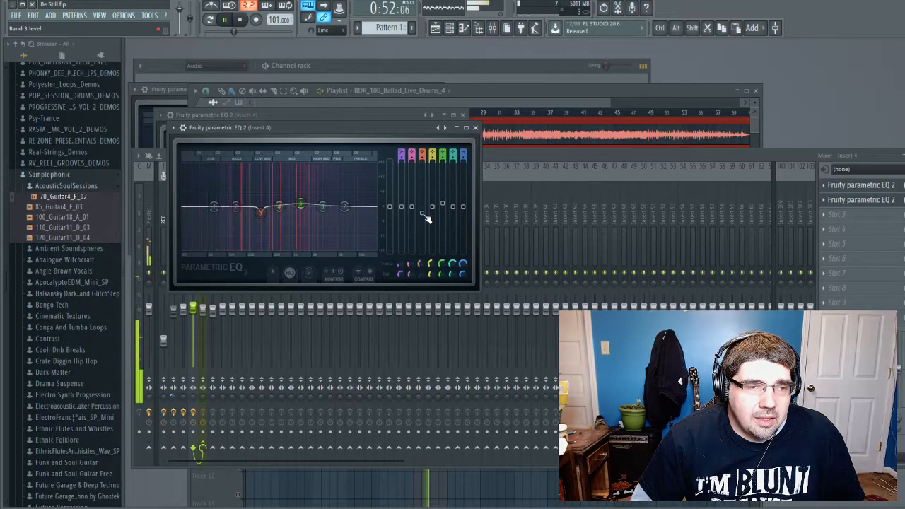
left_click_drag(425, 215, 421, 165)
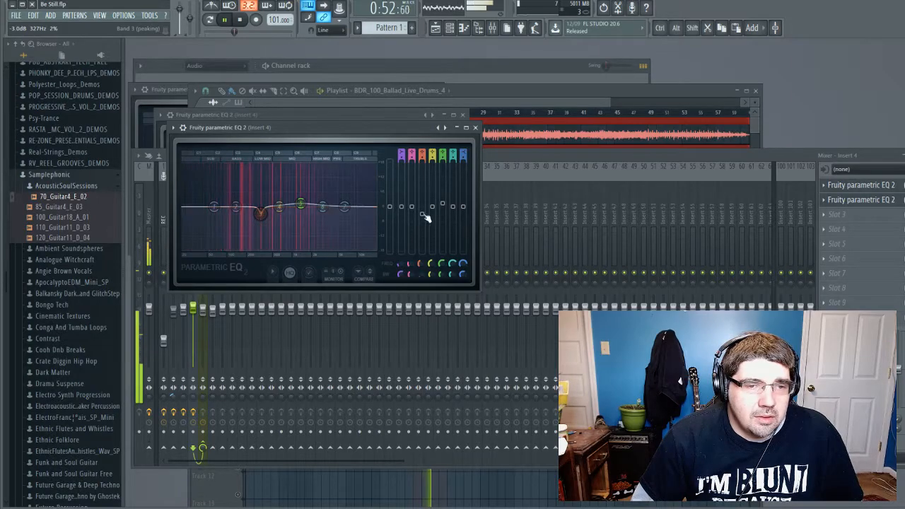
left_click_drag(418, 263, 419, 260)
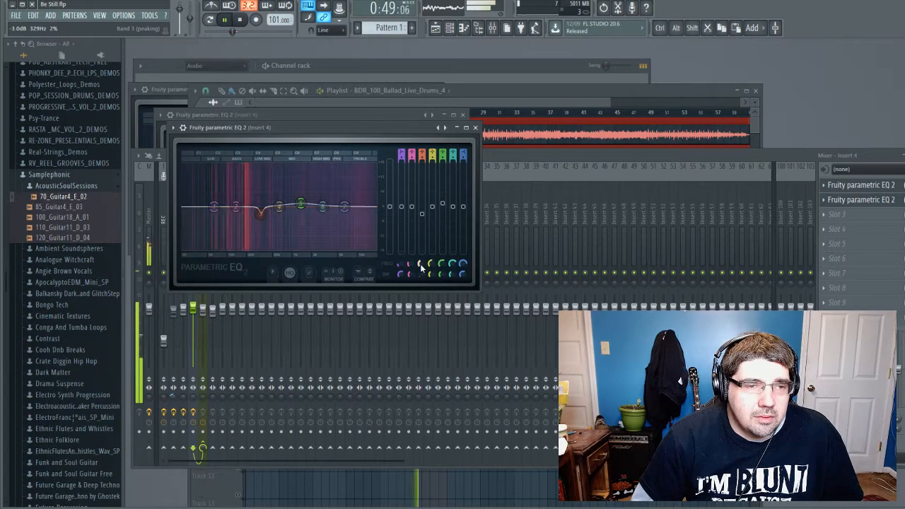
Add Soundgoodizer to Insert 4's slot 3, compare its modes, and settle on mode B with a low amount.
left_click(847, 214)
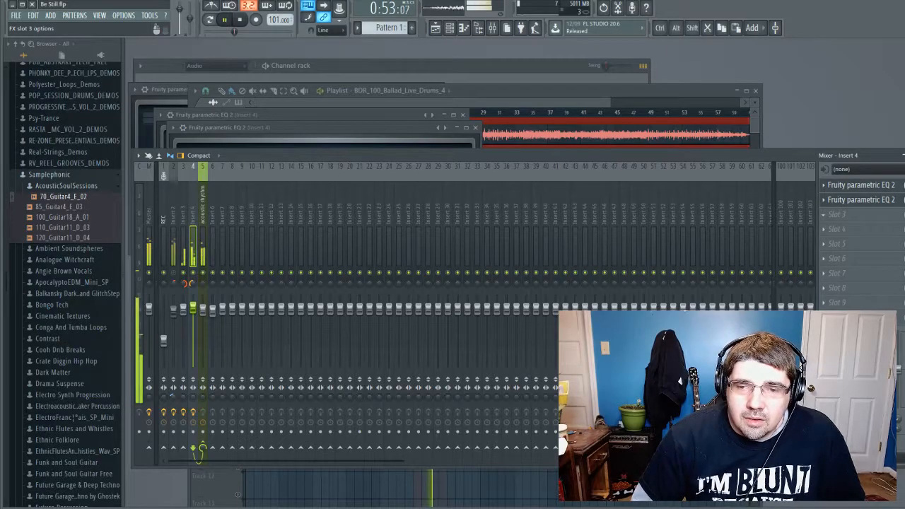
left_click(880, 290)
left_click(263, 270)
left_click(245, 272)
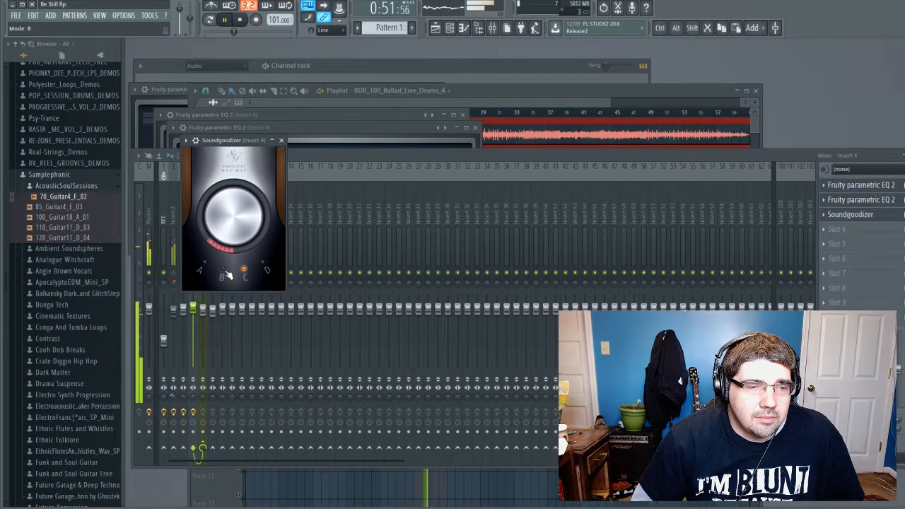
left_click(225, 273)
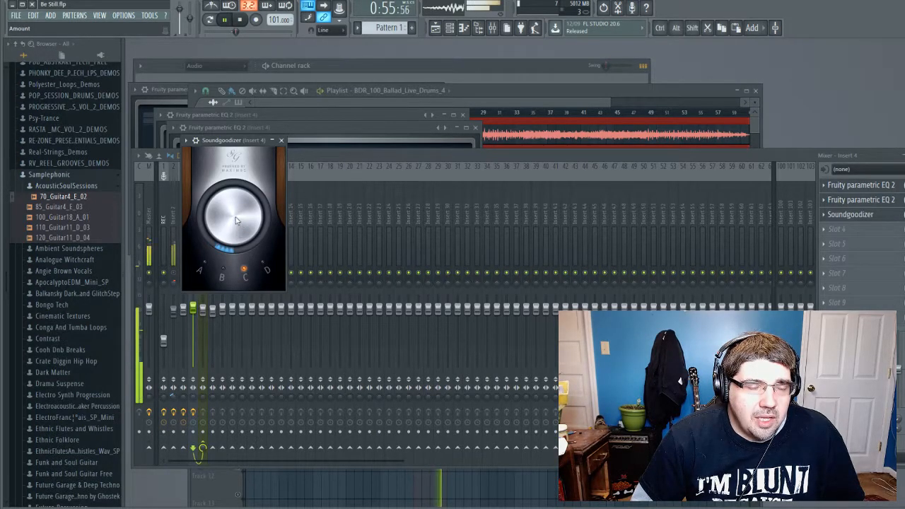
left_click(224, 272)
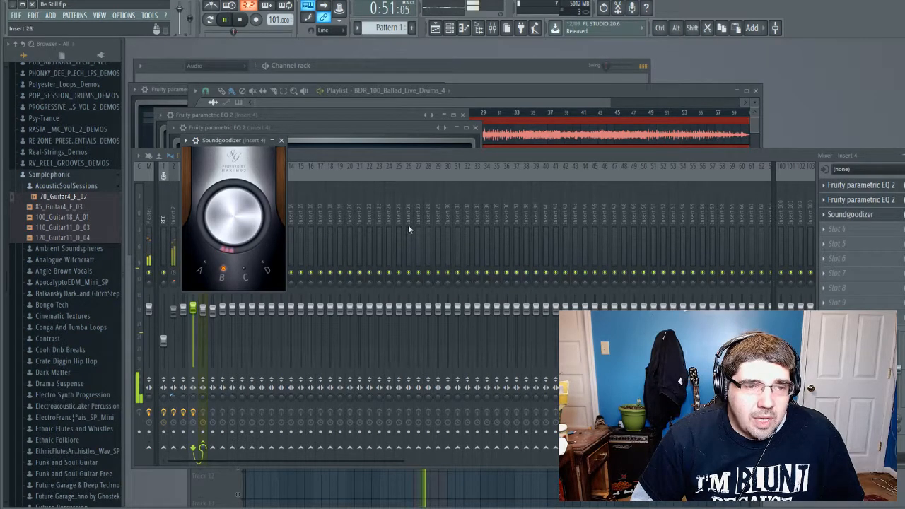
Add ThrillseekerXTC blue to Insert 4's slot 4 and adjust its mix, drive and mojo during playback.
left_click(847, 230)
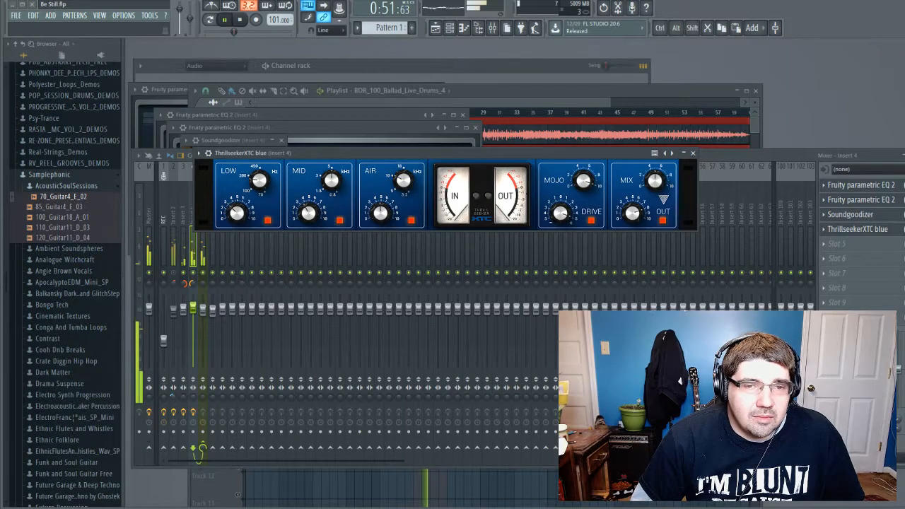
left_click_drag(655, 181, 654, 204)
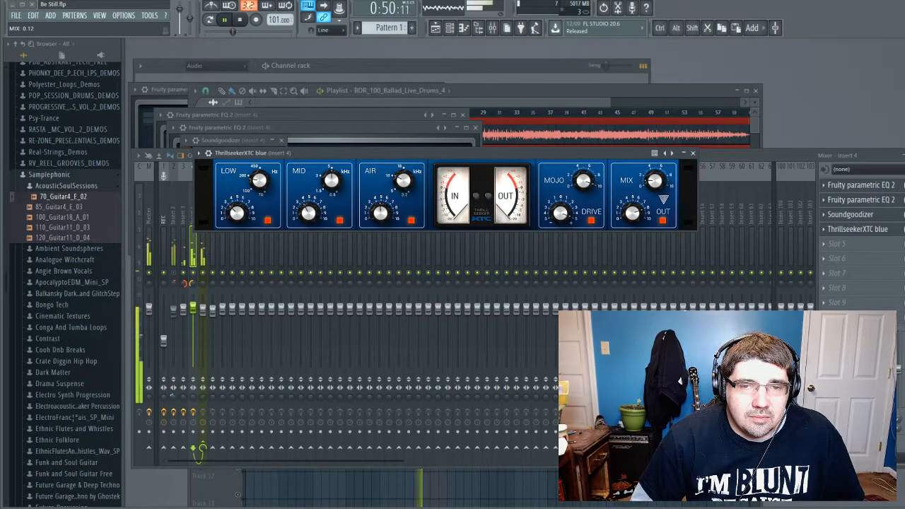
left_click_drag(654, 207, 655, 205)
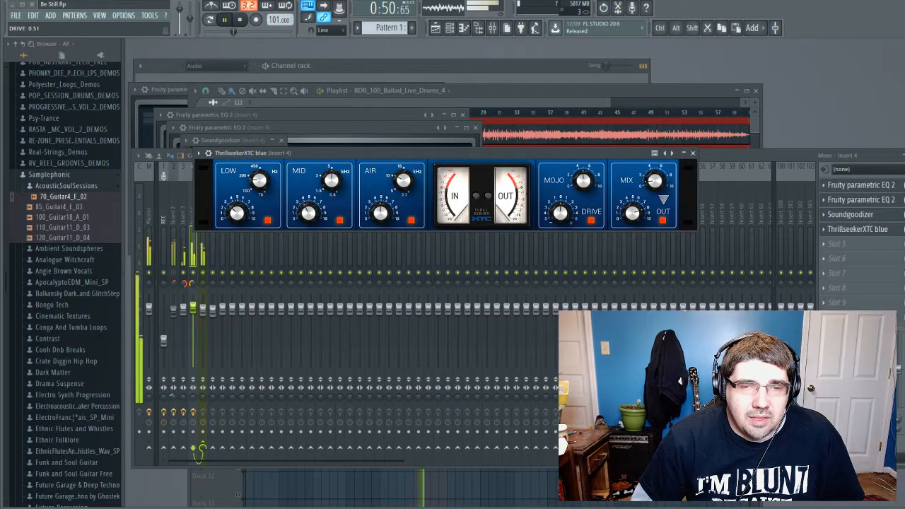
left_click_drag(584, 180, 583, 203)
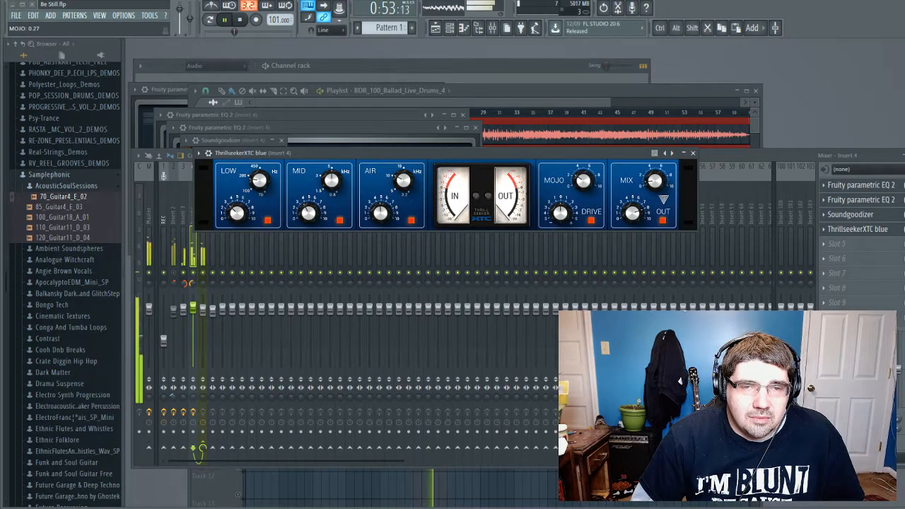
Adjust the air band's frequency and gain in ThrillseekerXTC on Insert 4.
left_click_drag(403, 181, 403, 177)
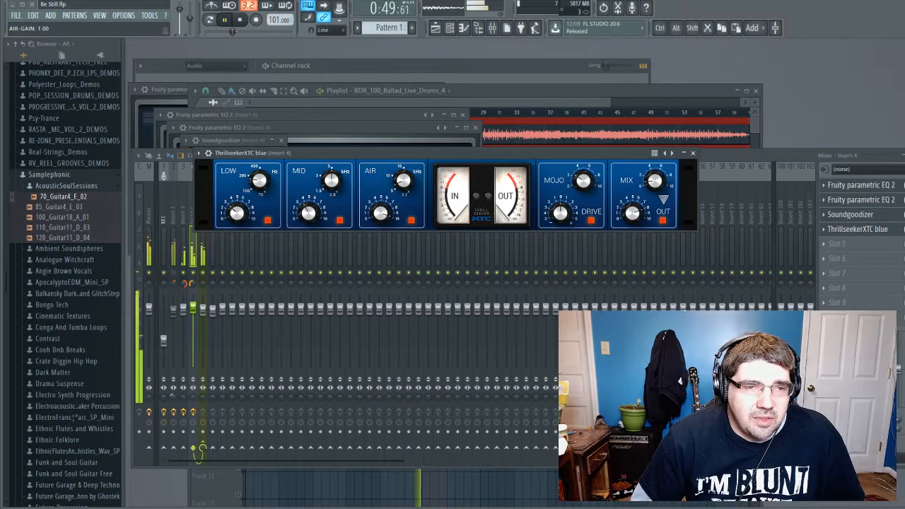
left_click_drag(403, 180, 403, 175)
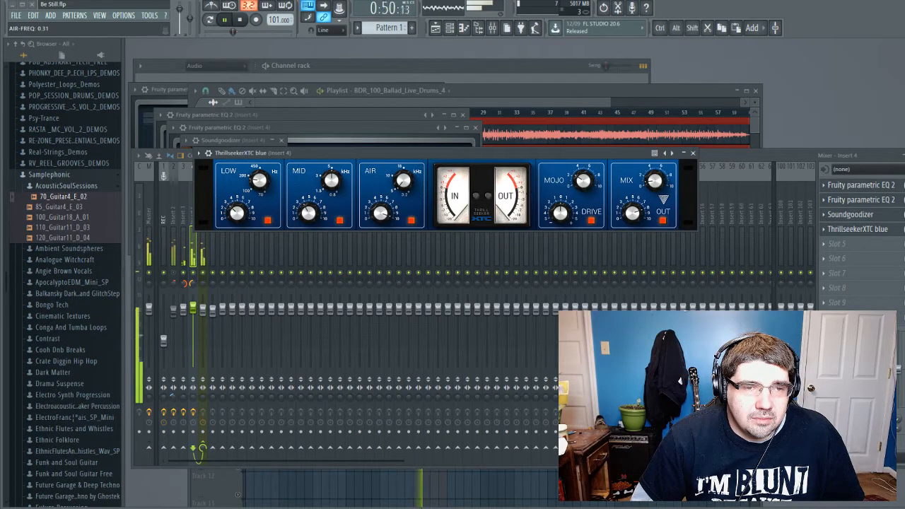
left_click_drag(381, 212, 380, 206)
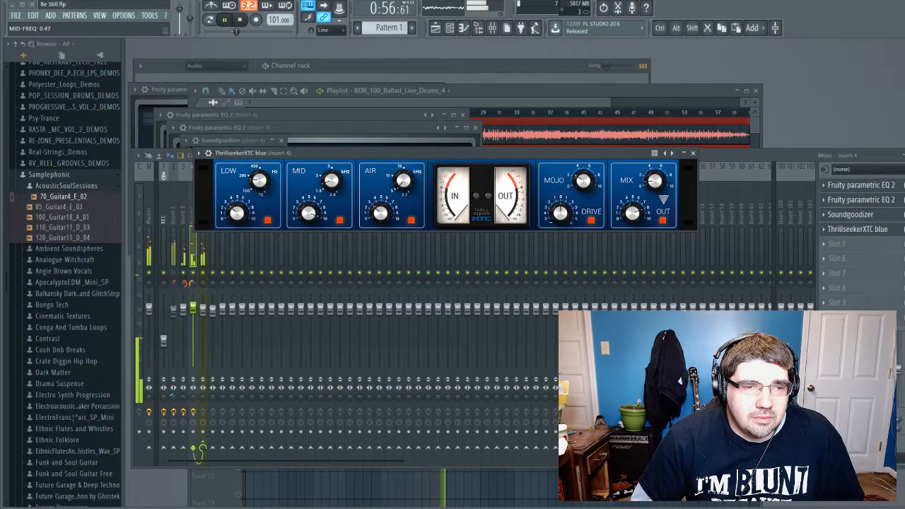
Adjust the frequency and gain of ThrillseekerXTC's mid and low bands on Insert 4.
left_click_drag(331, 180, 331, 179)
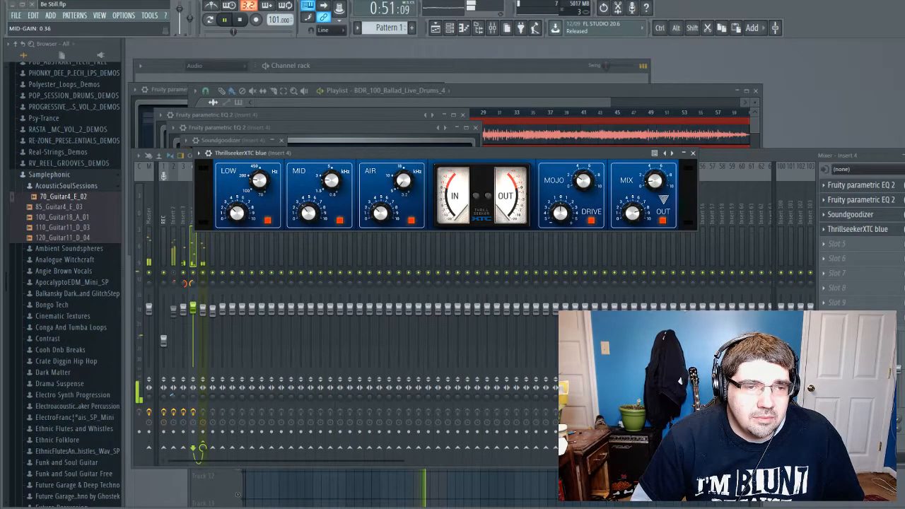
left_click_drag(308, 213, 308, 214)
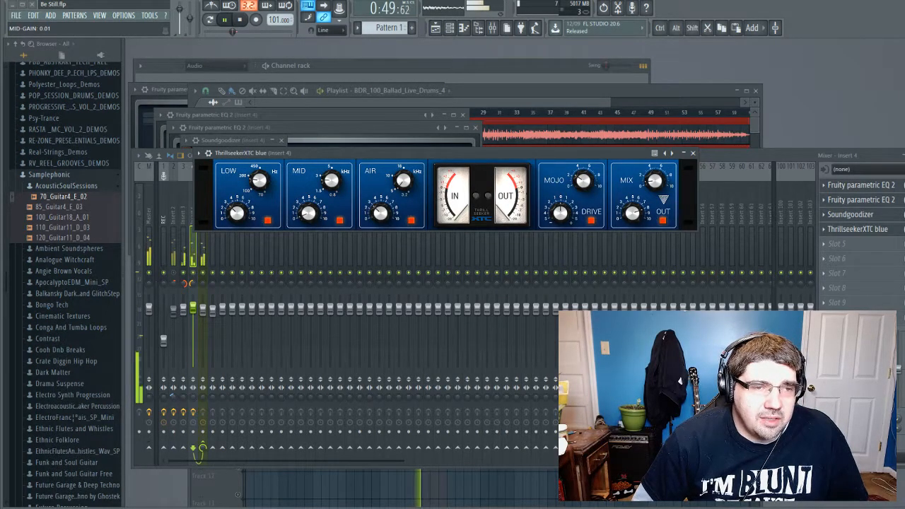
left_click_drag(259, 180, 259, 174)
left_click_drag(237, 213, 259, 178)
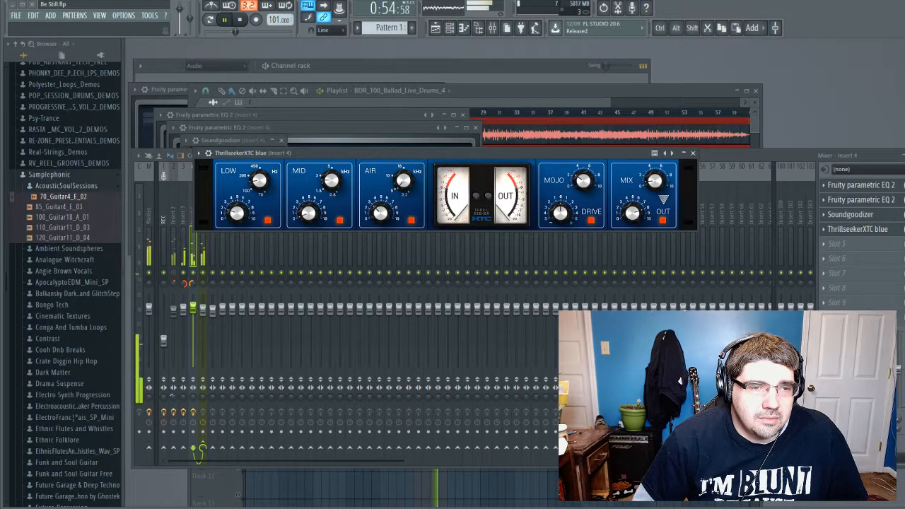
Add Fruity Reeverb 2 to Insert 4's slot 5 and lower its wet level.
left_click(823, 243)
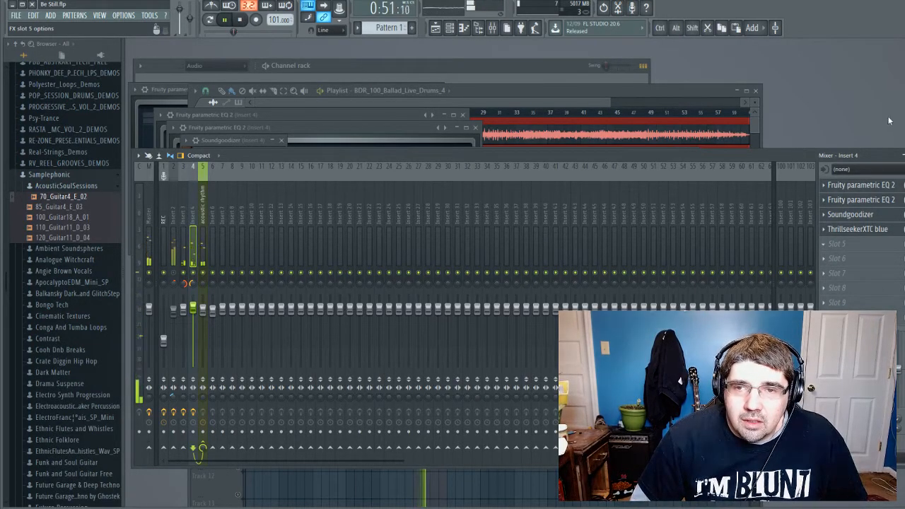
left_click(847, 128)
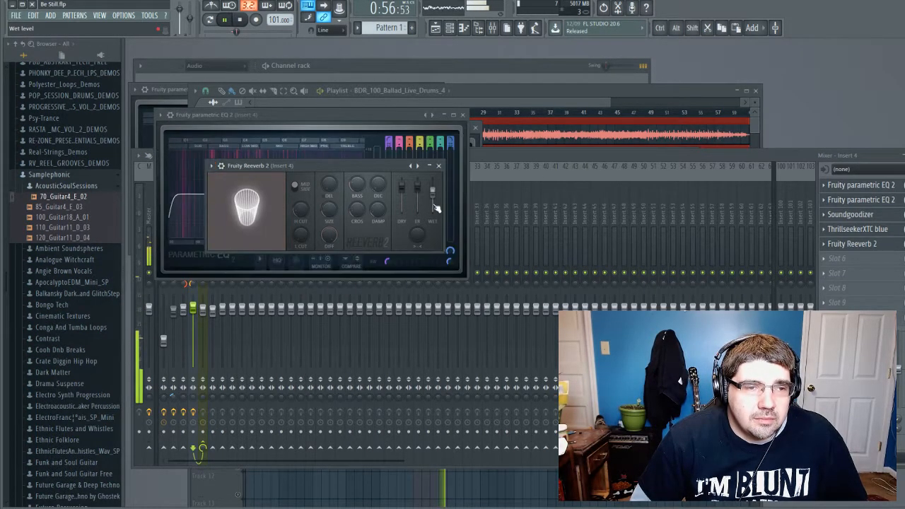
mouse_move(435, 203)
left_mouse_down()
mouse_move(434, 192)
mouse_move(432, 201)
left_mouse_up()
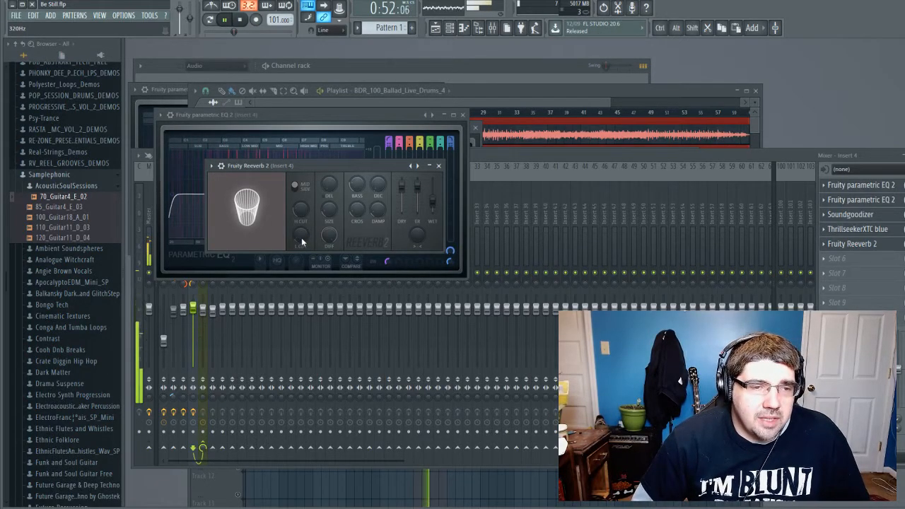
Adjust Reeverb 2's low cut and bass, set the decay to about 0.6 s, and fine-tune the wet level.
mouse_move(302, 239)
left_mouse_down()
mouse_move(301, 246)
mouse_move(301, 235)
left_mouse_up()
left_click_drag(378, 184, 378, 187)
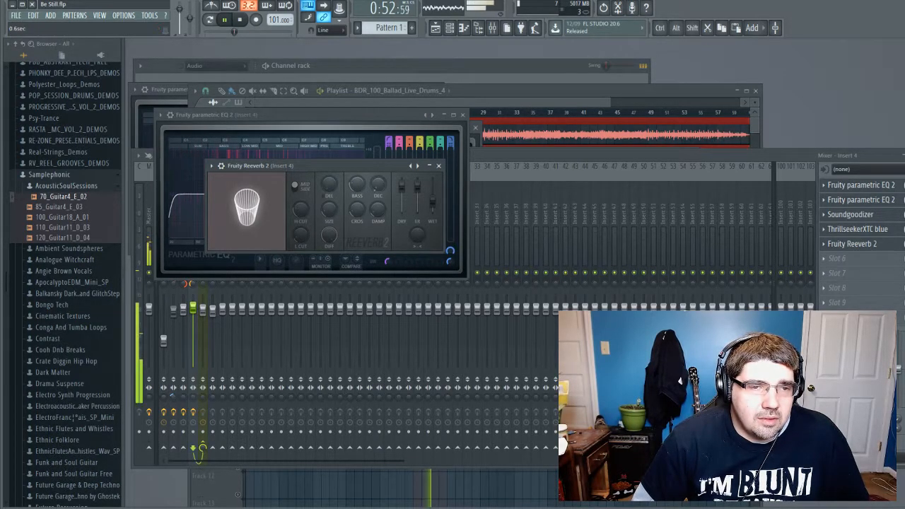
left_click_drag(358, 188, 359, 207)
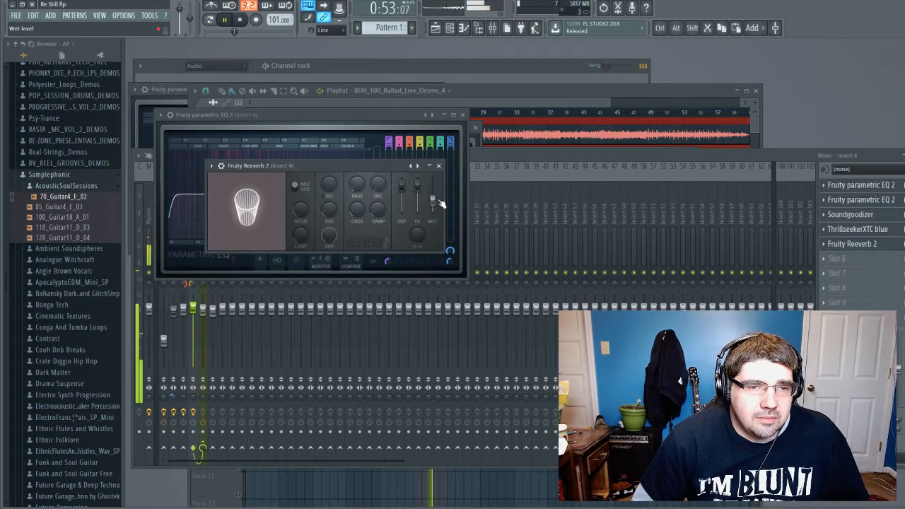
left_click_drag(435, 205, 436, 209)
Return to the mixer and select the acoustic rhythm track.
left_click(517, 157)
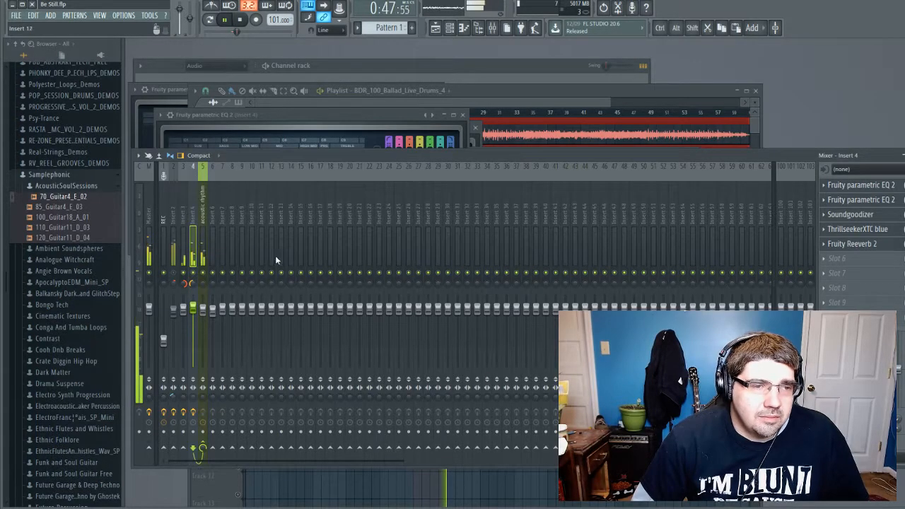
left_click(207, 215)
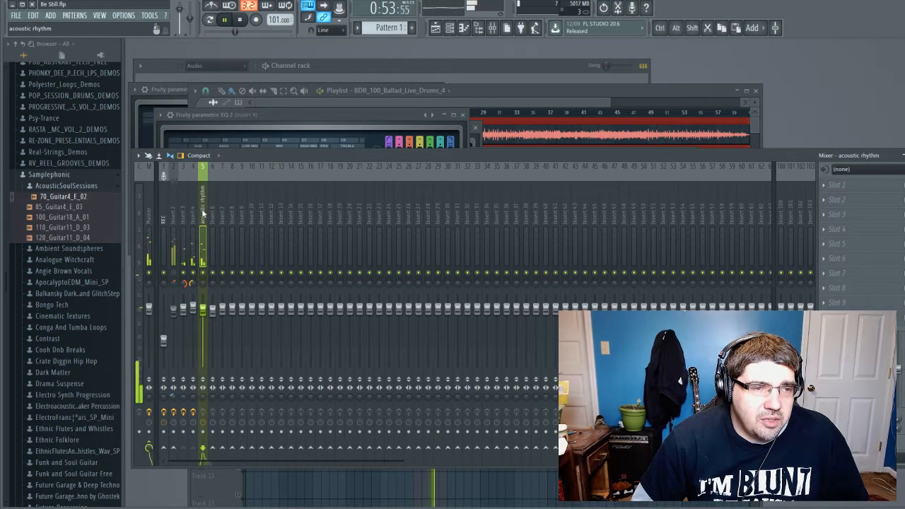
Balance the acoustic rhythm track's fader against the other tracks during playback, settling it slightly below its original level.
left_click(174, 237)
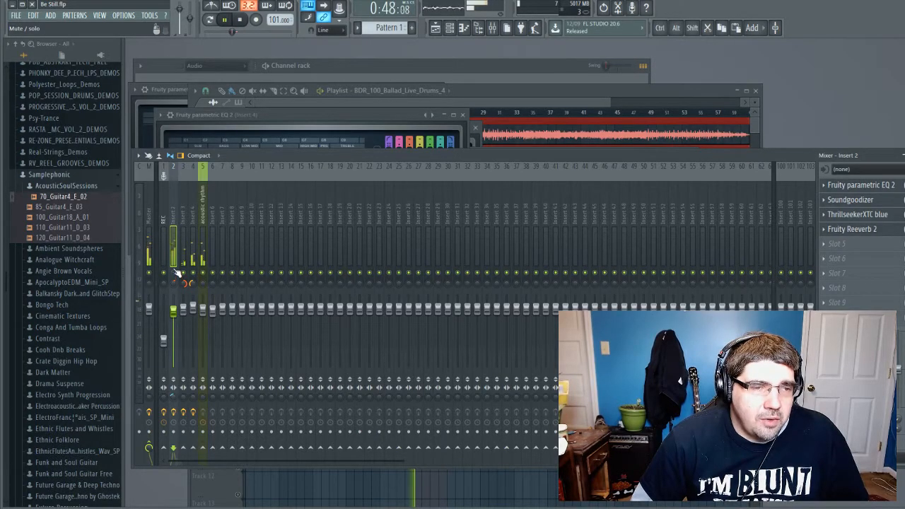
mouse_move(205, 309)
left_mouse_down()
mouse_move(205, 352)
mouse_move(205, 321)
left_mouse_up()
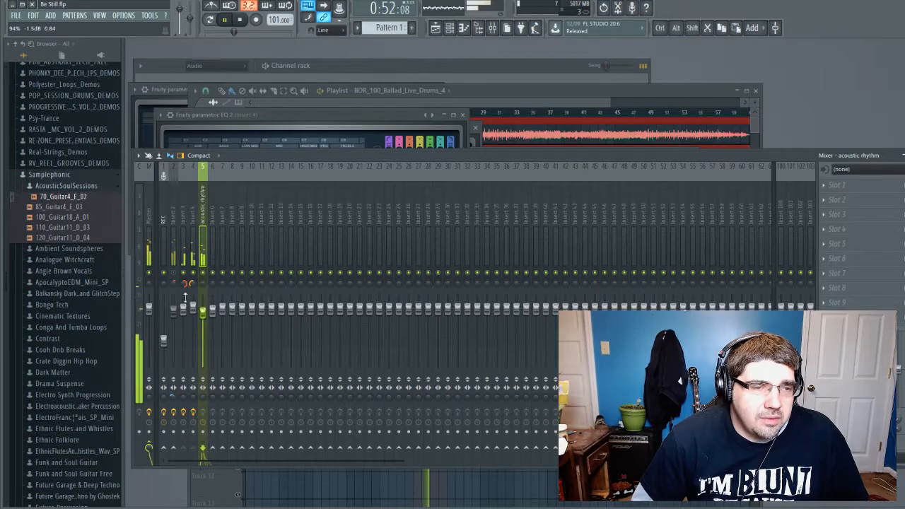
left_click_drag(203, 311, 203, 318)
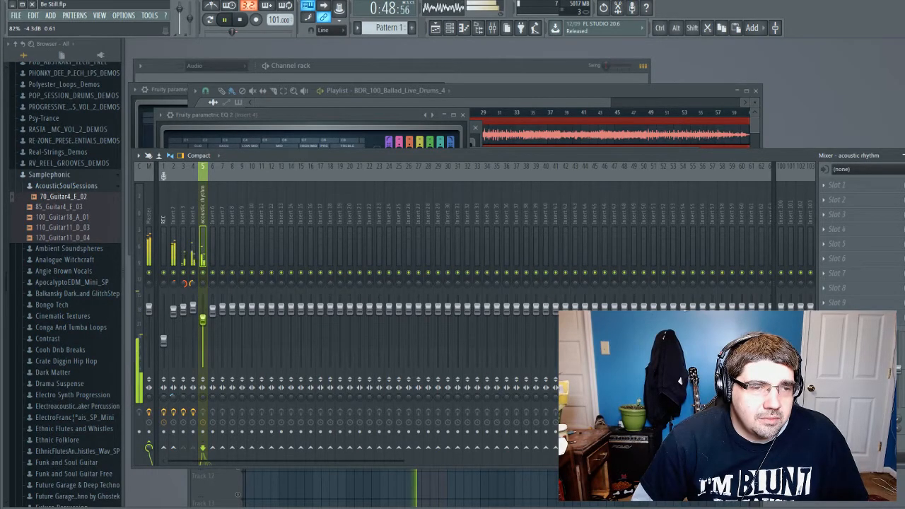
double_click(514, 113)
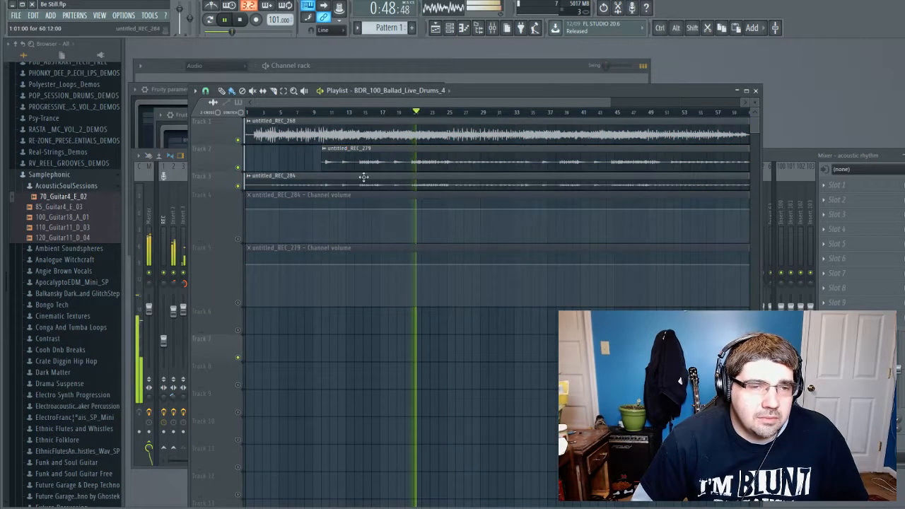
key("F9")
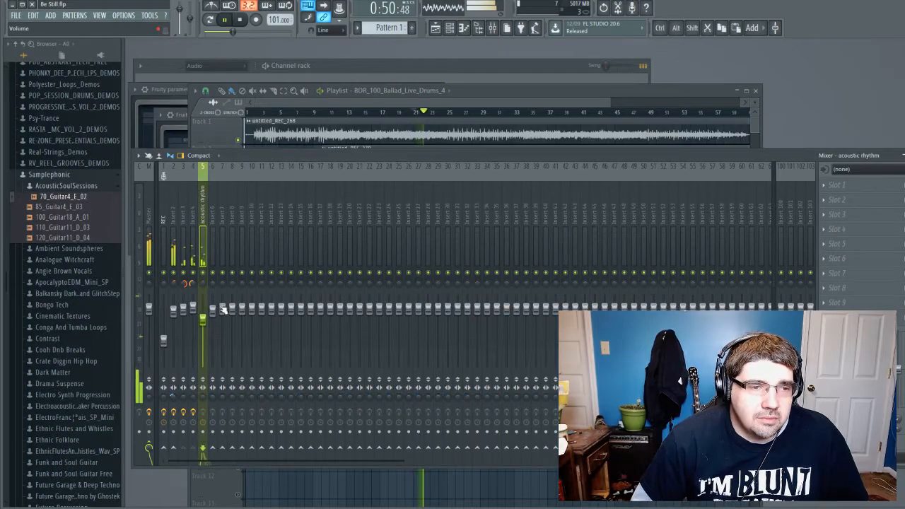
left_click_drag(203, 321, 203, 318)
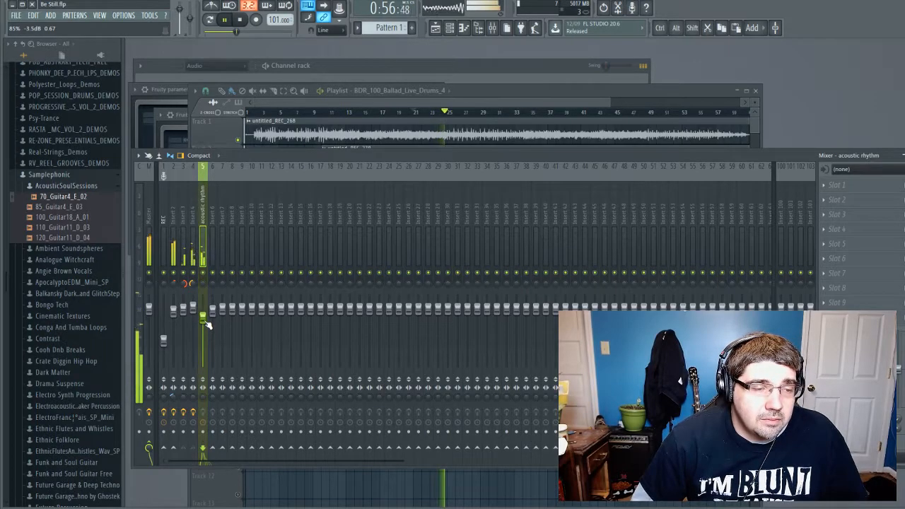
left_click_drag(207, 323, 203, 319)
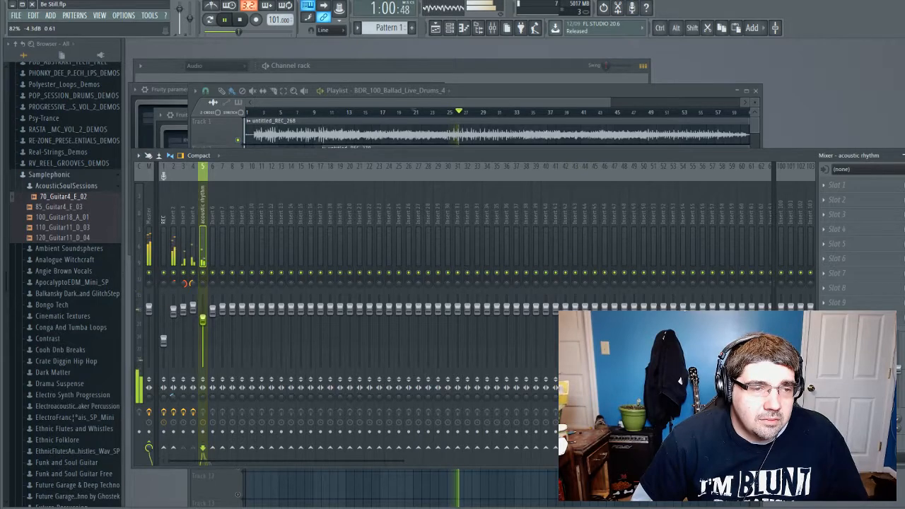
left_click_drag(203, 319, 203, 314)
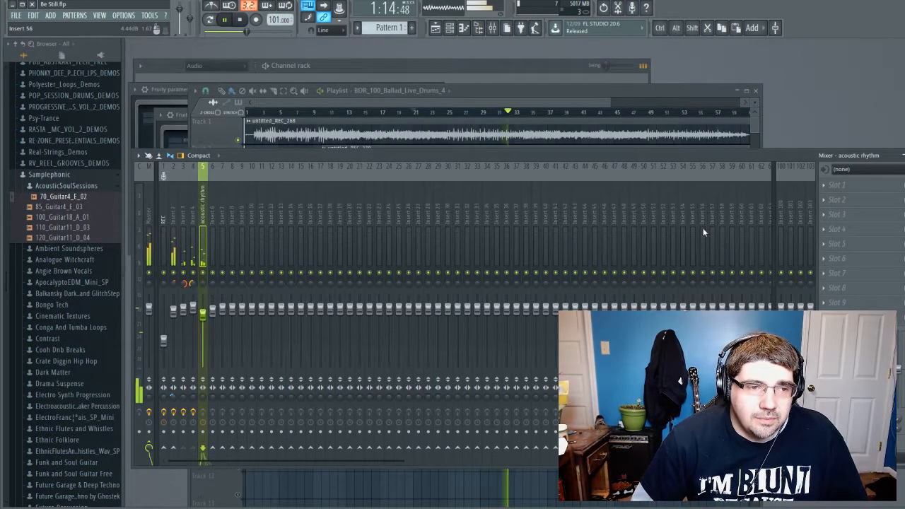
Stop playback and add Fruity Parametric EQ 2 to slot 1 of the acoustic rhythm track.
key("space")
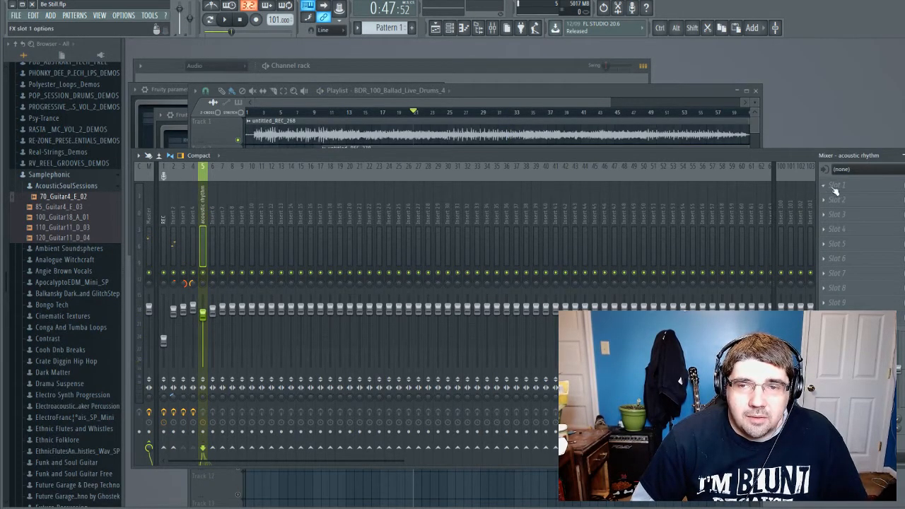
left_click(282, 183)
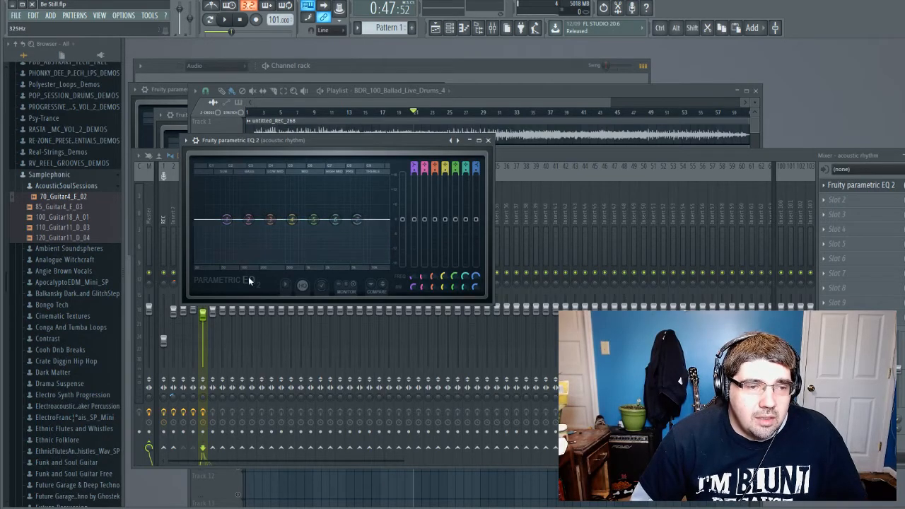
left_click(540, 152)
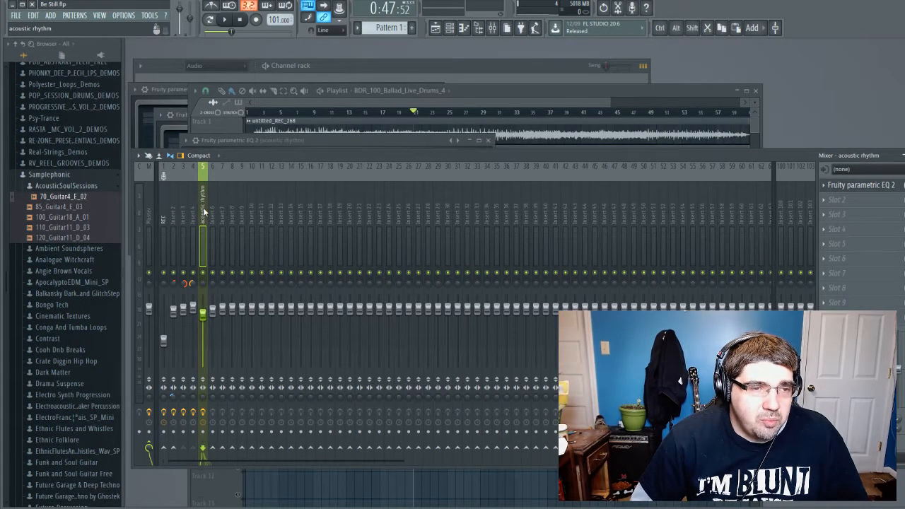
Name Insert 9 GUITAR BUS with a teal colour and route the acoustic rhythm track and Insert 2 only to it.
left_click(240, 214)
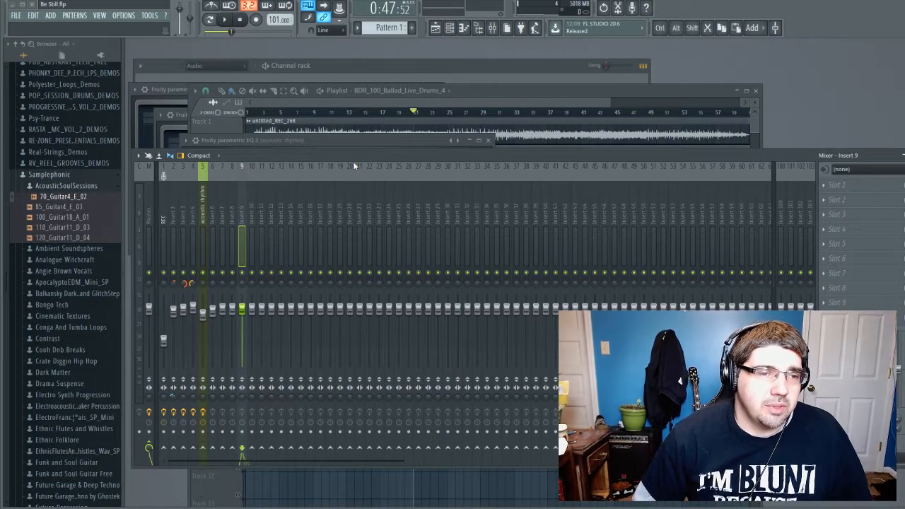
key("Return")
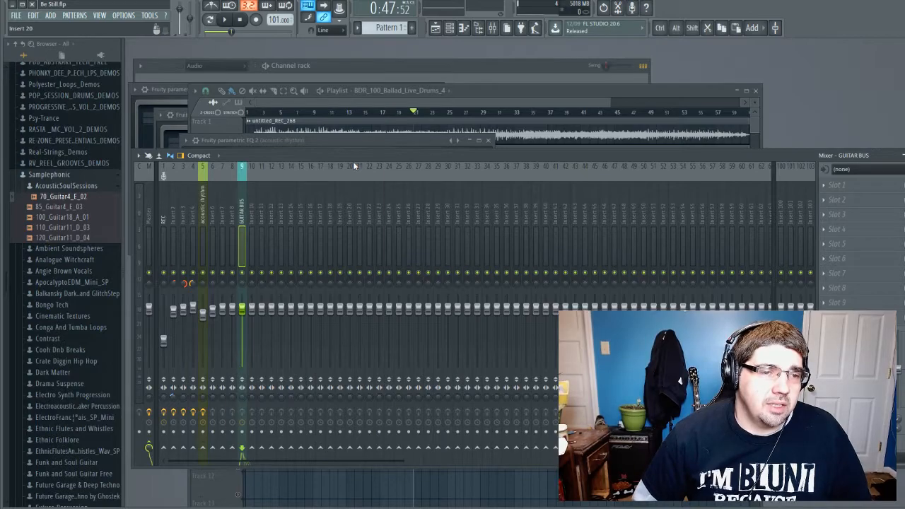
left_click(202, 219)
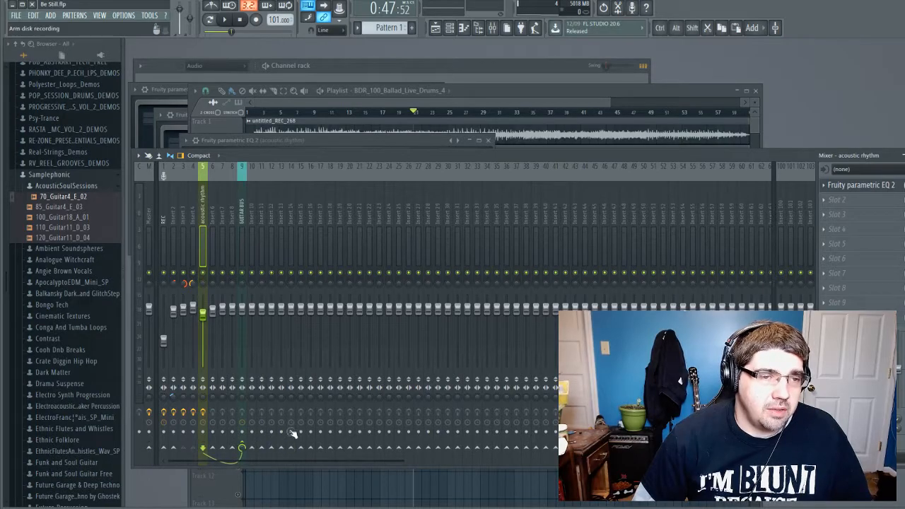
key("space")
left_click(174, 214)
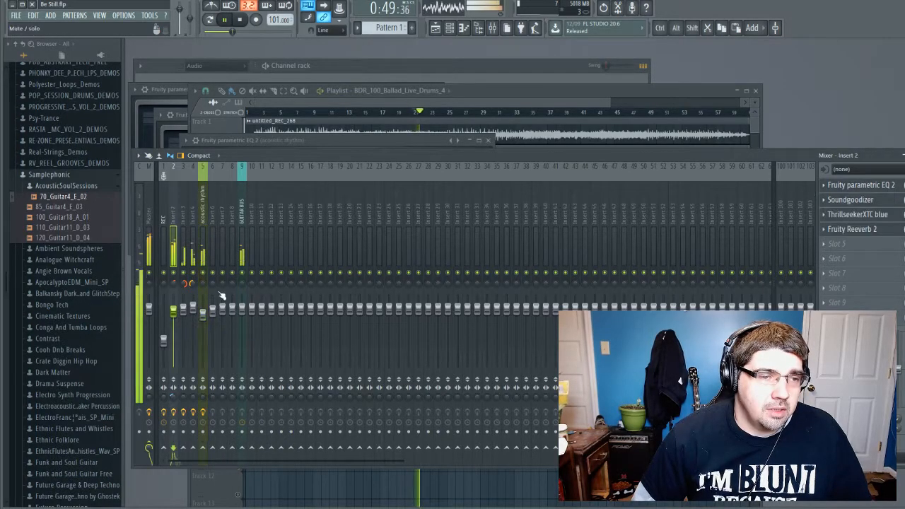
left_click(241, 448)
key("space")
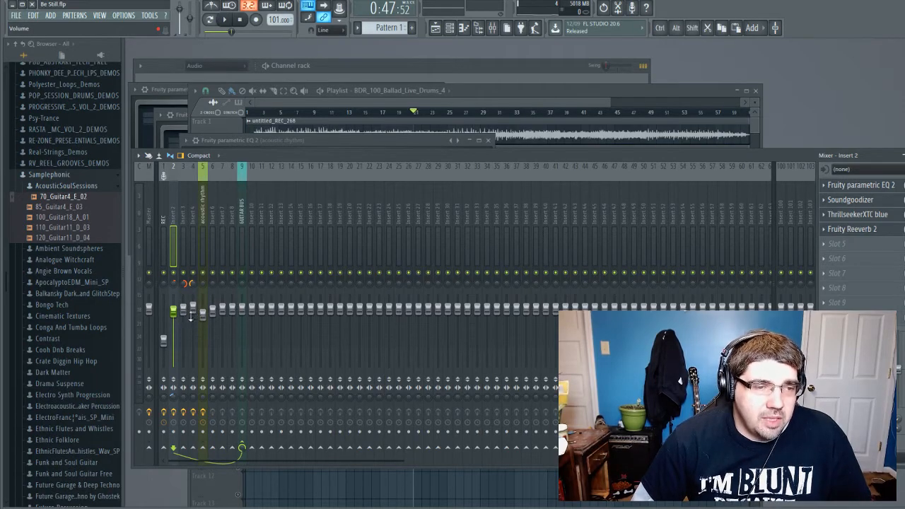
Lower the GUITAR BUS fader and fine-tune its level during playback.
left_click(241, 310)
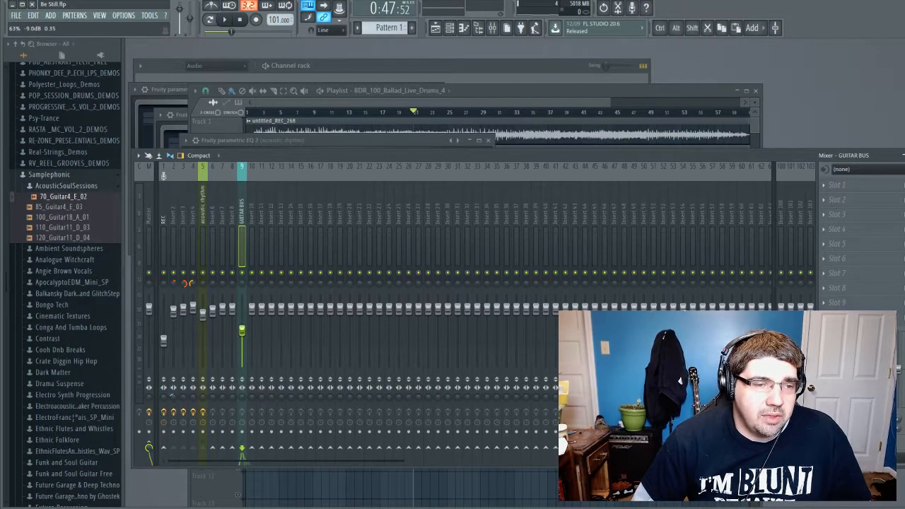
key("space")
left_click_drag(242, 323, 242, 316)
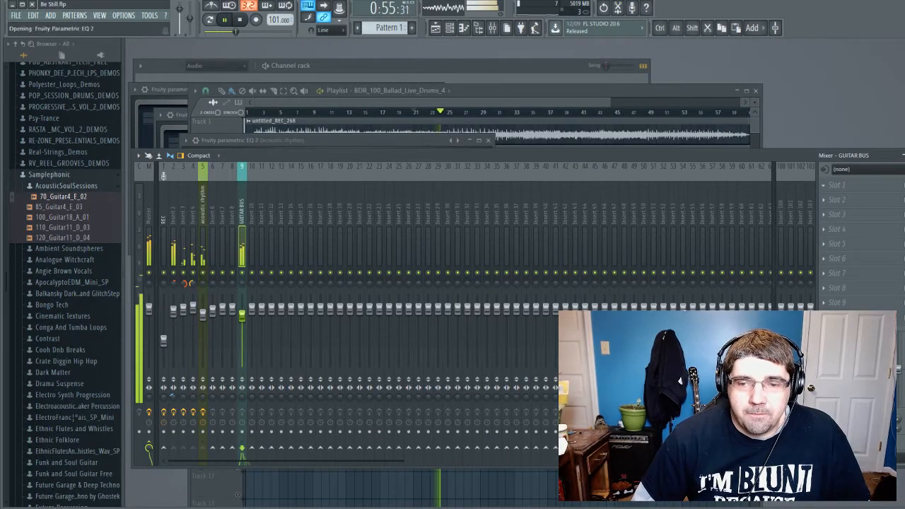
Add Fruity Parametric EQ 2 to the GUITAR BUS, cutting the lowest frequencies and gently boosting the high mids.
left_click_drag(226, 220, 210, 265)
left_click_drag(338, 222, 340, 213)
key("space")
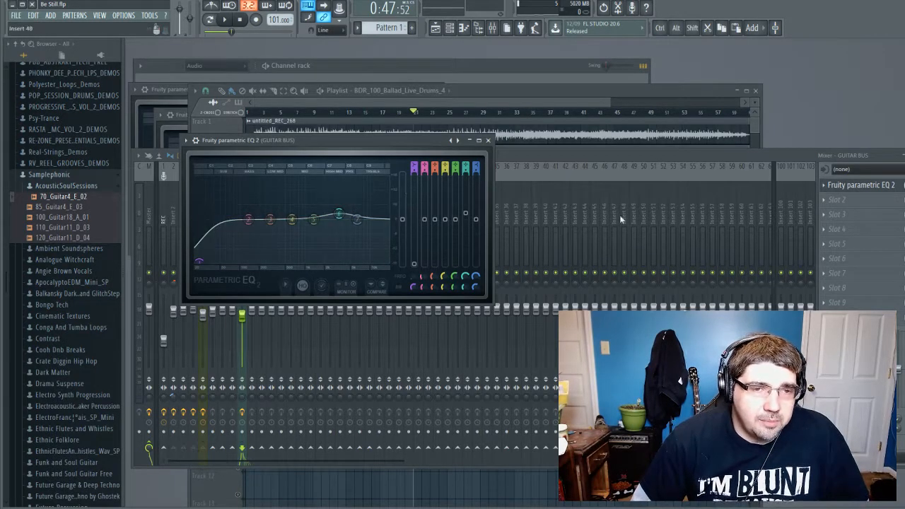
left_click_drag(408, 134, 546, 257)
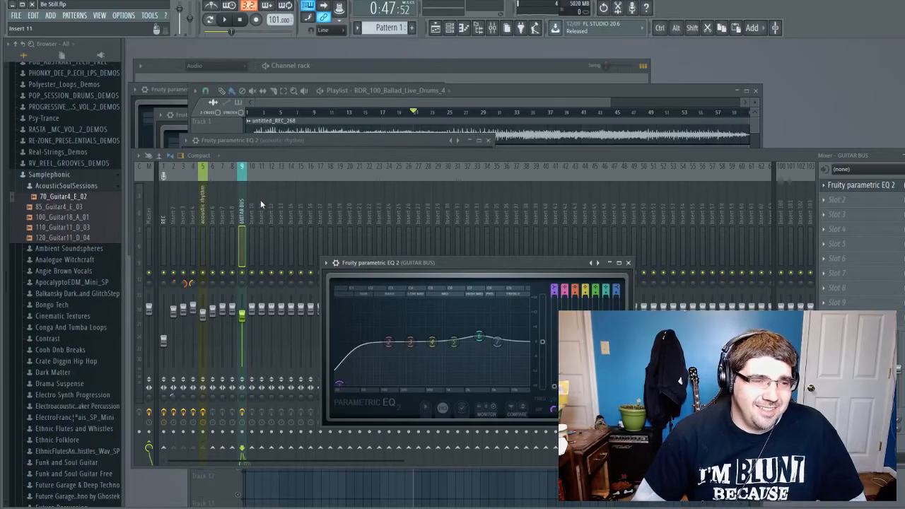
Play the mix and adjust the GUITAR BUS's stereo separation, comparing 100% merged with 41% separated.
key("space")
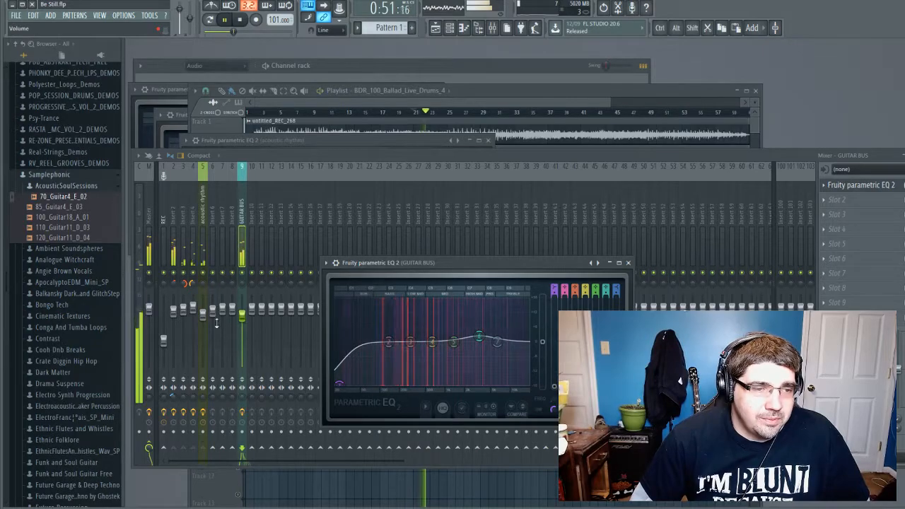
key("space")
left_click_drag(243, 400, 243, 398)
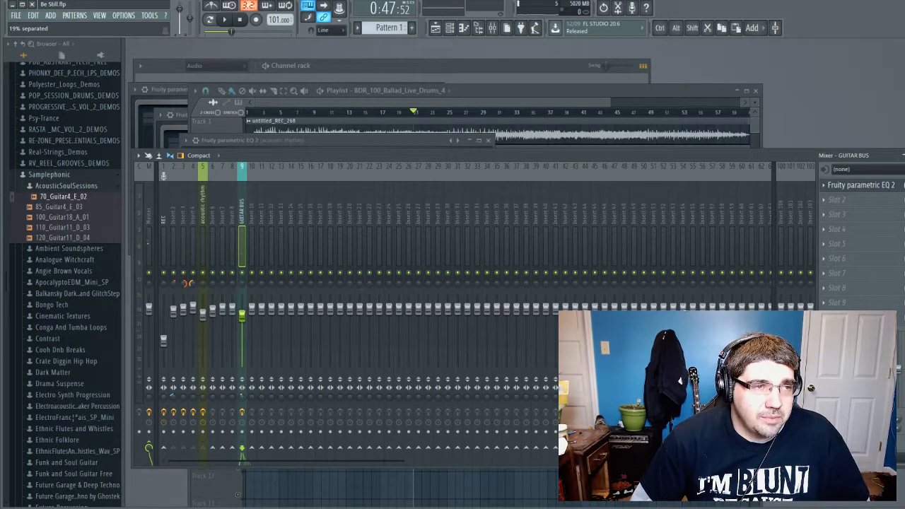
key("space")
left_click_drag(243, 398, 243, 354)
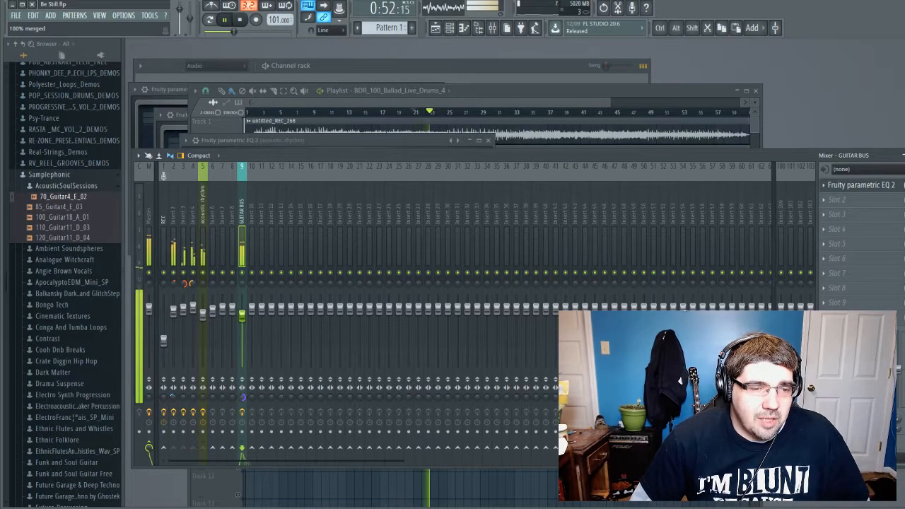
left_click_drag(242, 397, 243, 451)
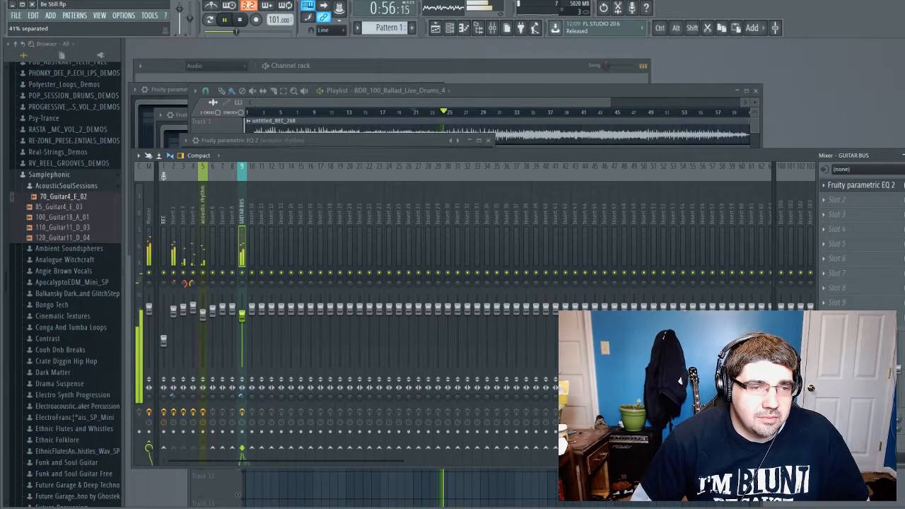
left_click_drag(242, 396, 242, 387)
key("space")
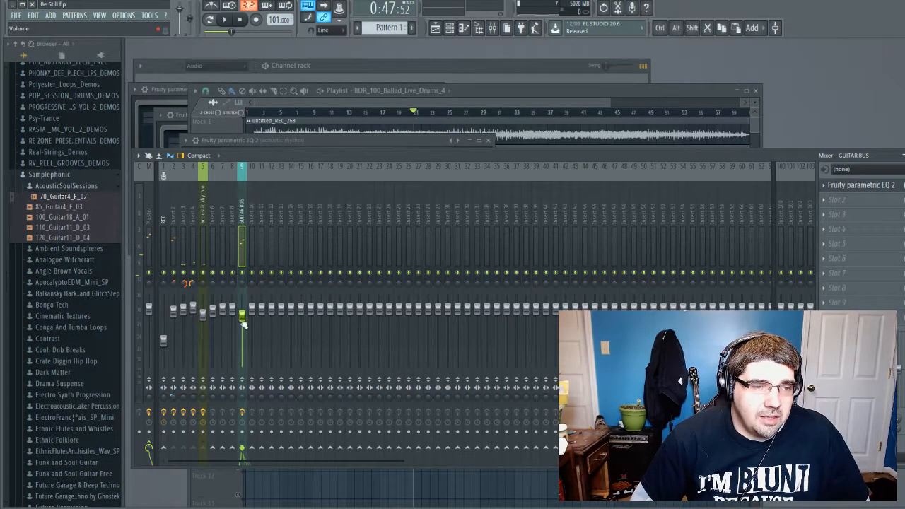
Open Maximus on the Master track, listen to the mix and target the mid band.
left_click(149, 212)
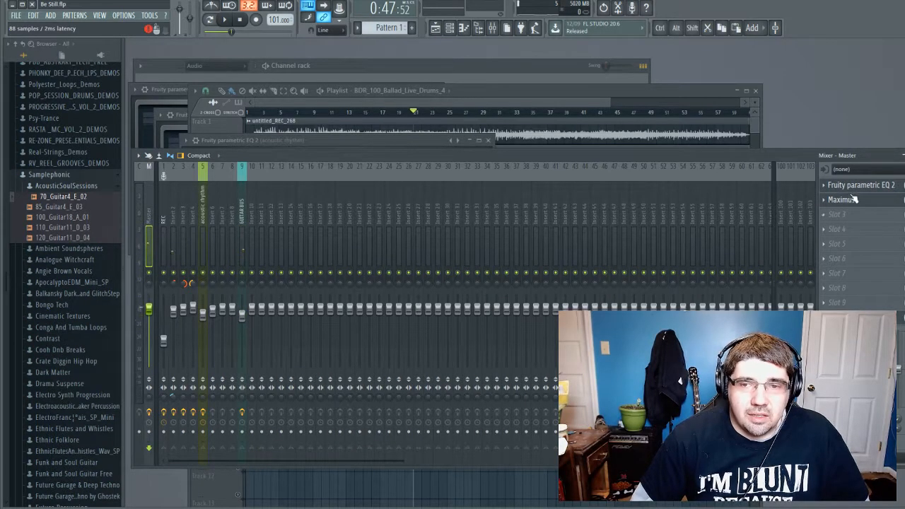
left_click(845, 200)
key("space")
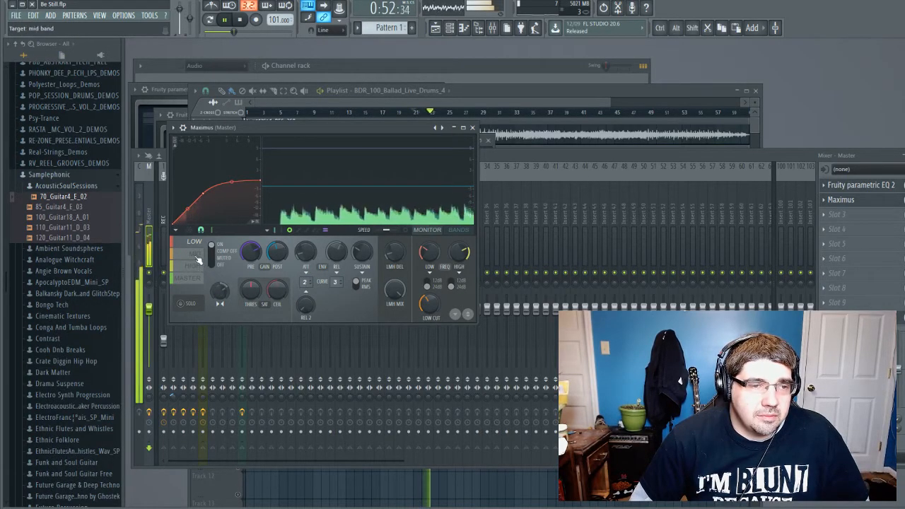
left_click(197, 254)
key("space")
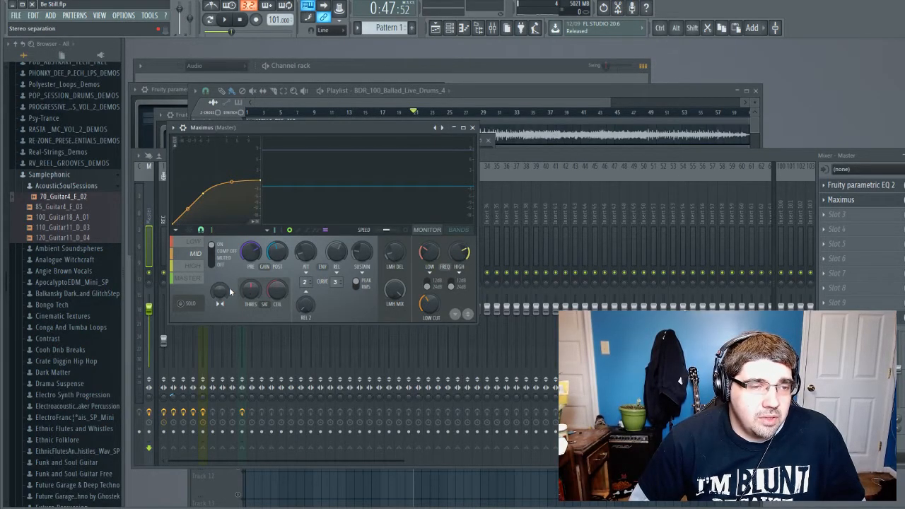
Widen the mid band's stereo separation during playback, trying 20% separated and checking the band in solo.
key("space")
left_click_drag(222, 292, 222, 310)
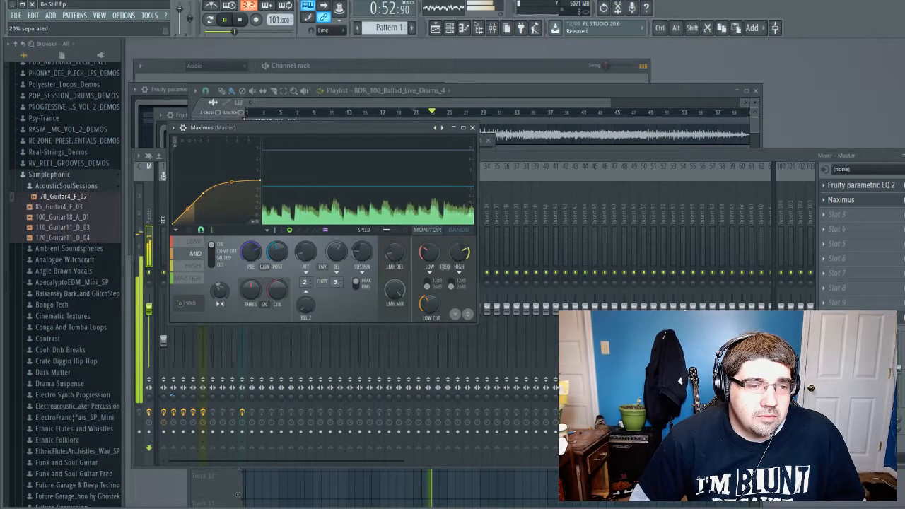
left_click(186, 308)
left_click(186, 308)
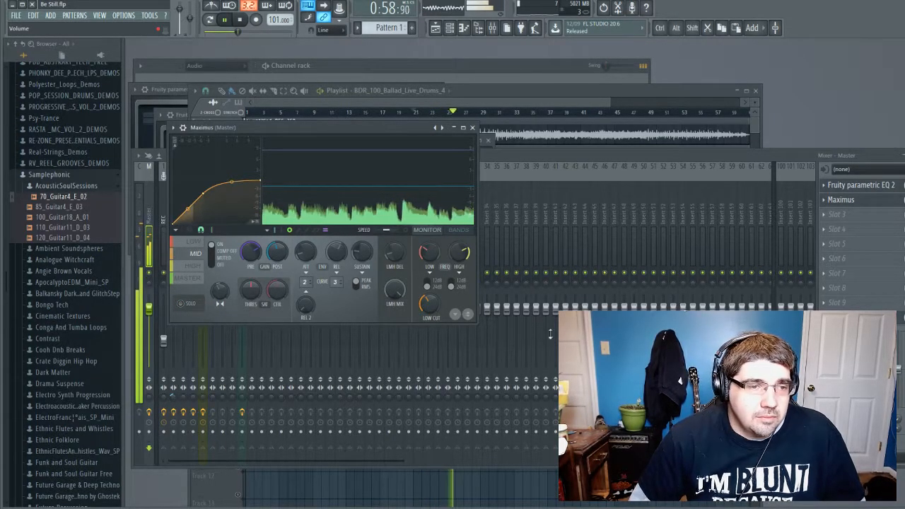
left_click_drag(221, 294, 220, 315)
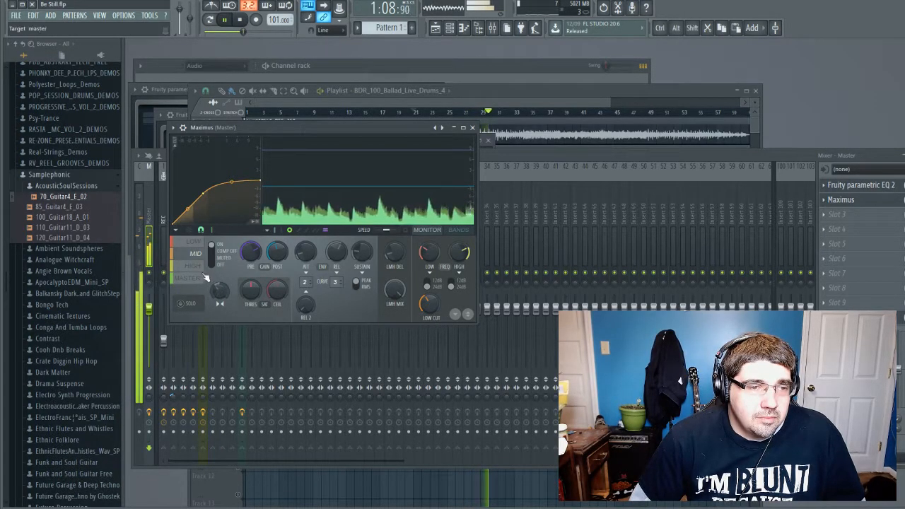
Set Maximus's high band to about 8% stereo separation while soloed, and fine-tune the low crossover frequency.
left_click(195, 265)
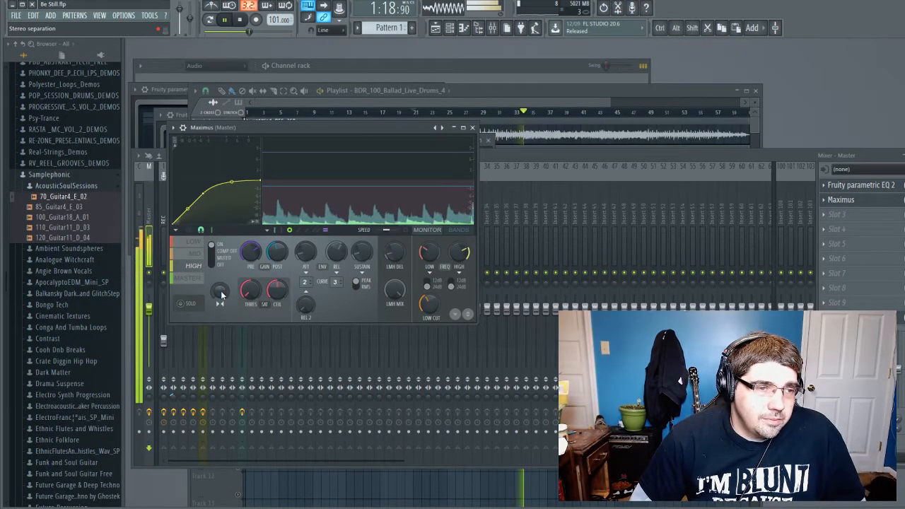
left_click(182, 303)
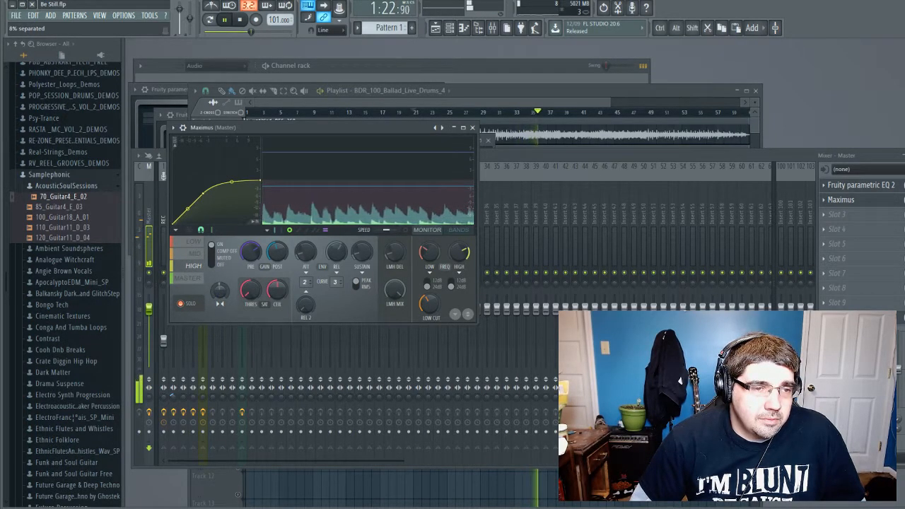
left_click(192, 306)
left_click_drag(427, 254, 427, 257)
key("space")
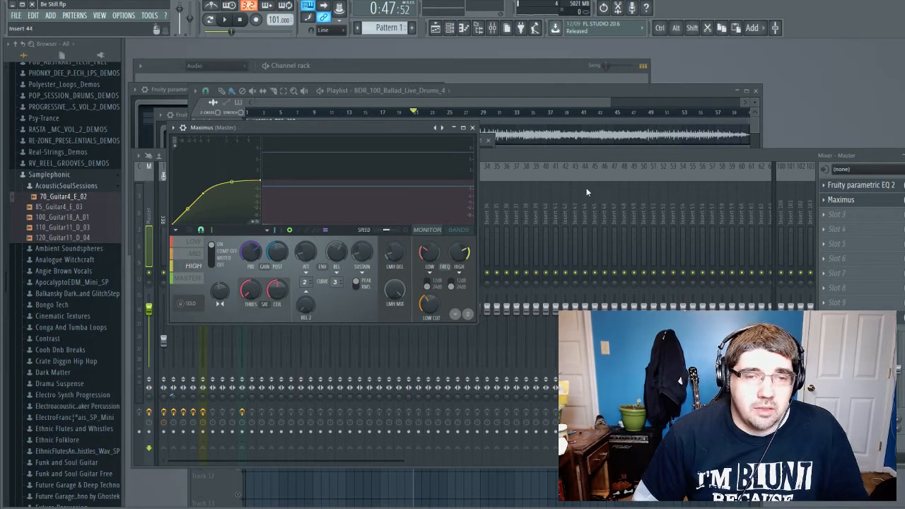
left_click(545, 156)
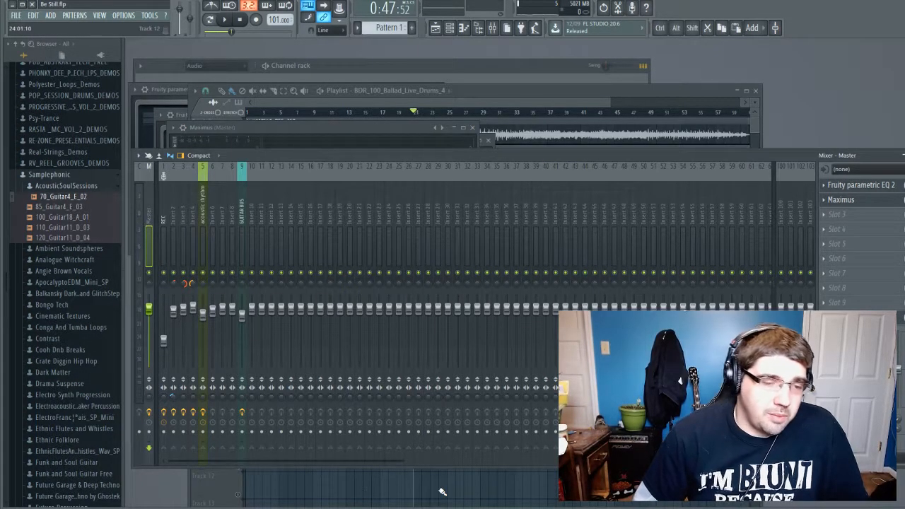